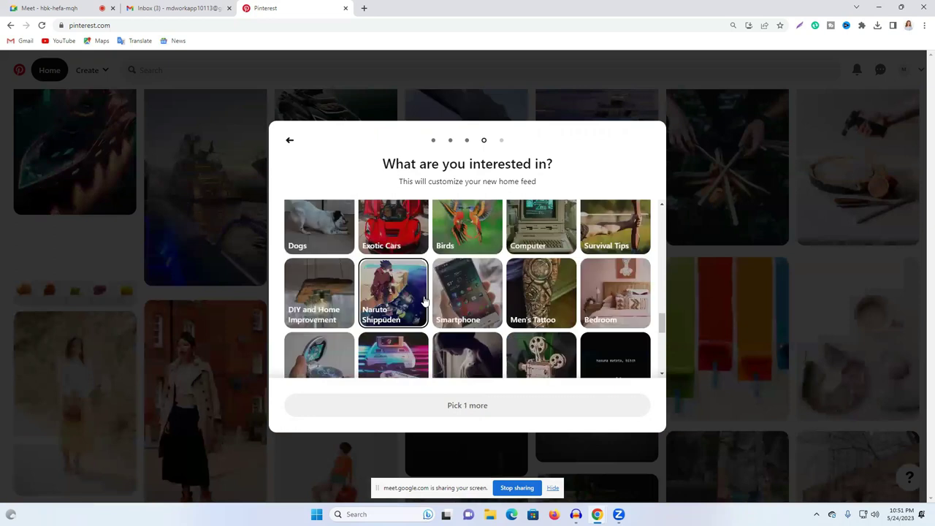
- Pick home-feed interests including Galaxy Wallpaper, Classic Cars, Electronics, Memes, House Plan and Furniture
{"action": "left_click", "coordinate": [545, 269]}
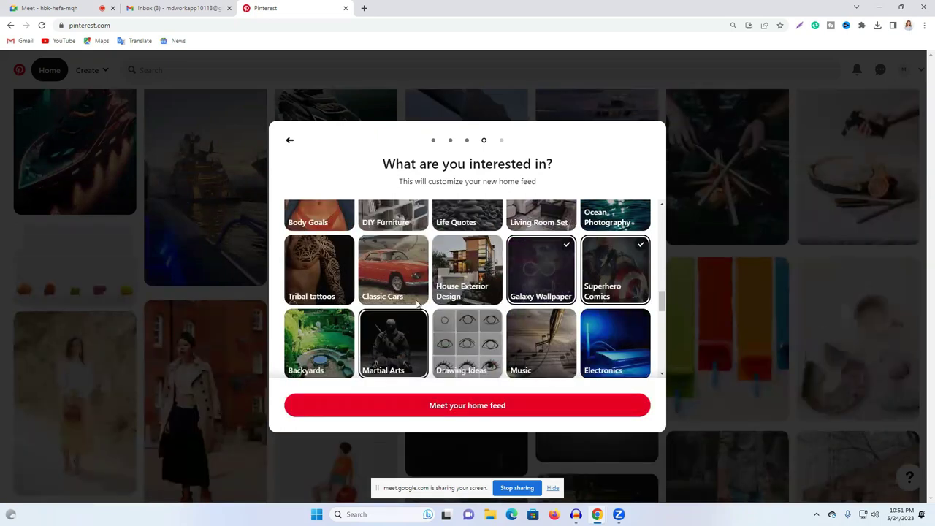
{"action": "left_click", "coordinate": [393, 267]}
{"action": "left_click", "coordinate": [468, 266]}
{"action": "left_click", "coordinate": [613, 343]}
{"action": "scroll", "coordinate": [512, 329], "scroll_direction": "down", "scroll_amount": 5}
{"action": "left_click", "coordinate": [485, 316]}
{"action": "left_click", "coordinate": [541, 316]}
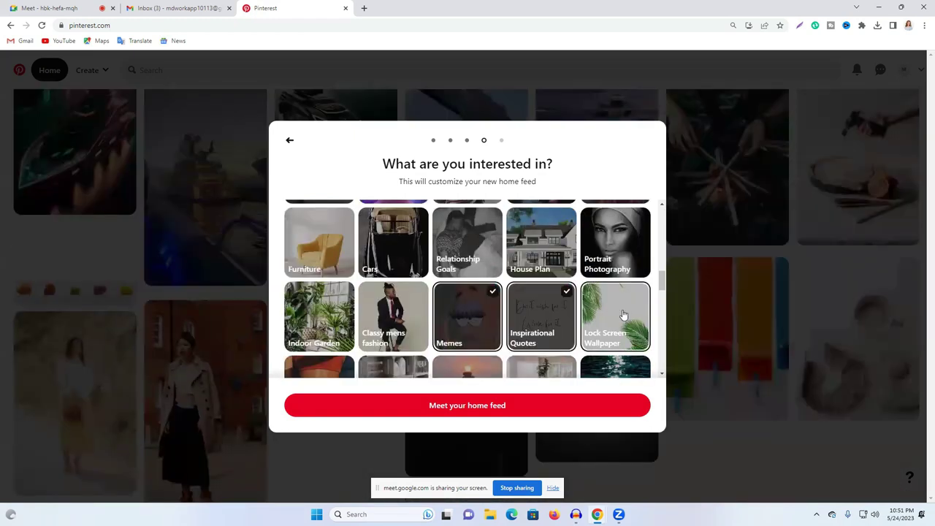
{"action": "left_click", "coordinate": [621, 315]}
{"action": "left_click", "coordinate": [544, 242]}
{"action": "left_click", "coordinate": [468, 242]}
{"action": "left_click", "coordinate": [392, 241]}
{"action": "left_click", "coordinate": [316, 240]}
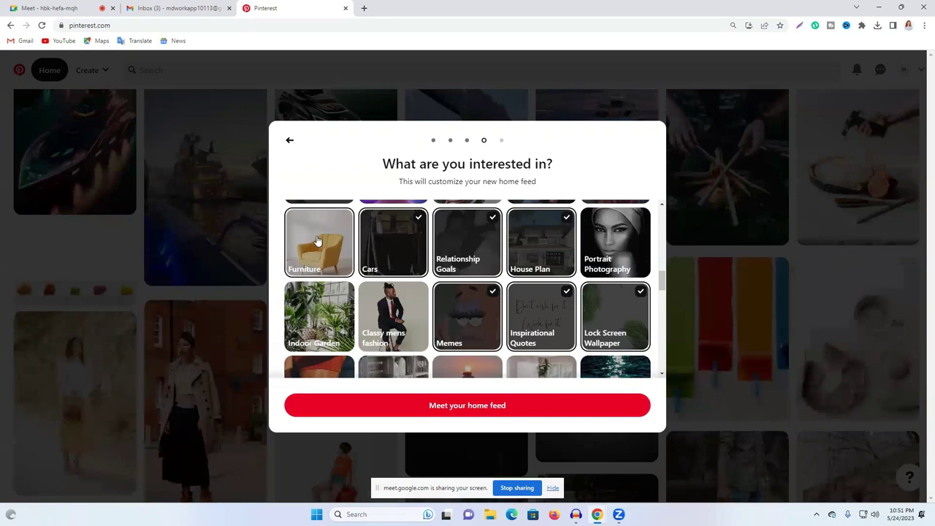
- Finish setup into the home feed, then glance at the profile and the Create options
{"action": "left_click", "coordinate": [460, 411]}
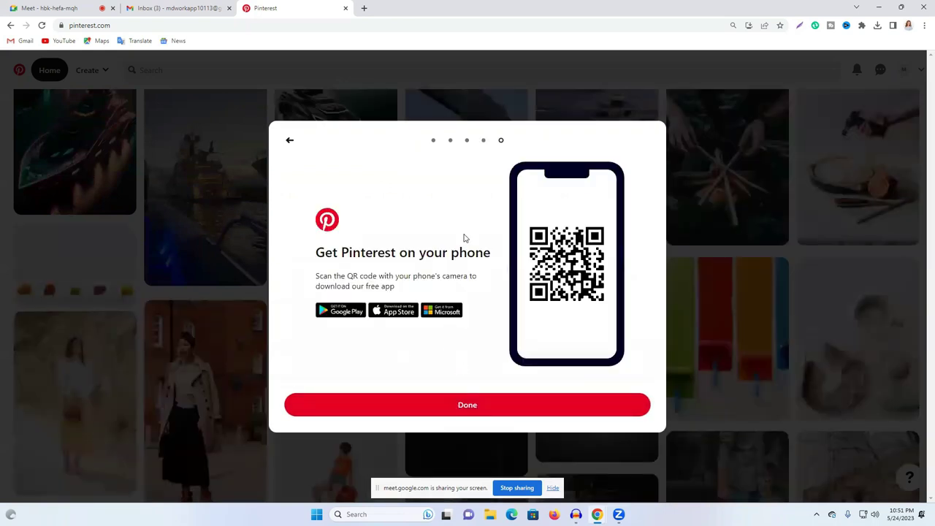
{"action": "left_click", "coordinate": [452, 406]}
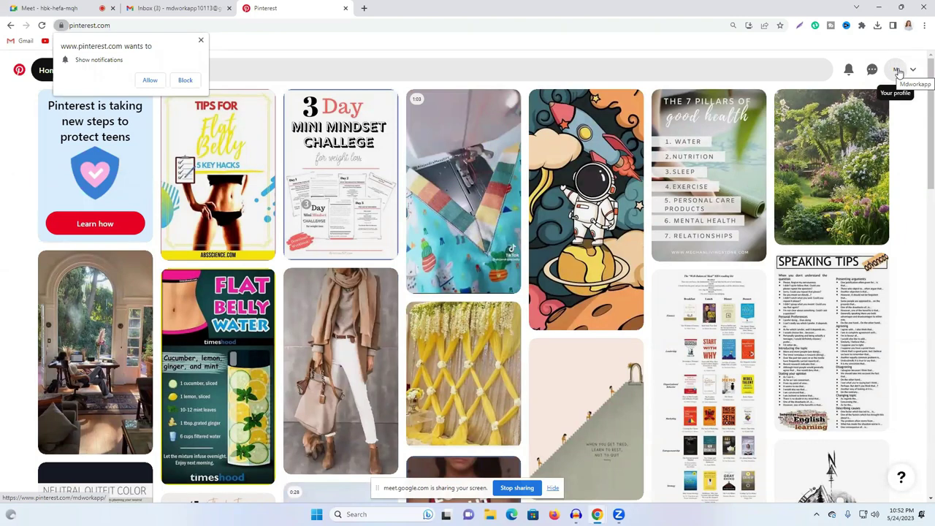
{"action": "left_click", "coordinate": [898, 71]}
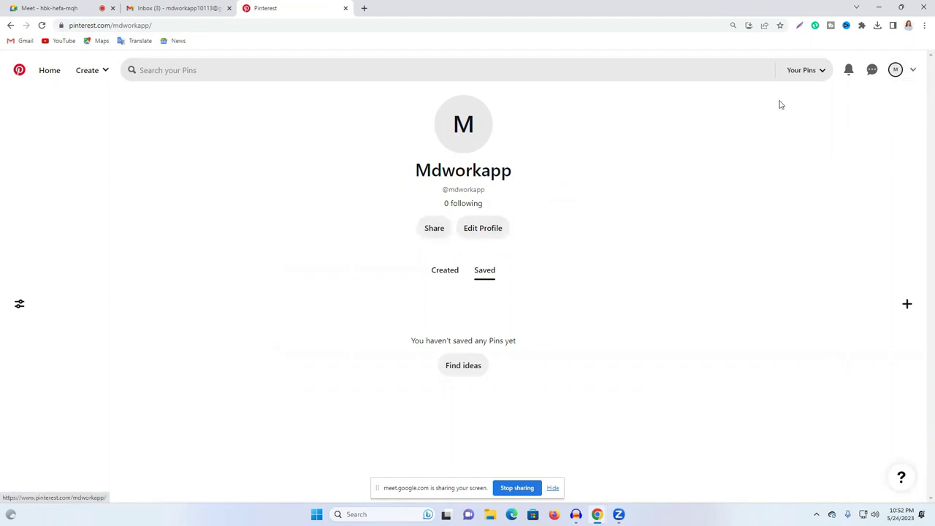
{"action": "left_click", "coordinate": [92, 76]}
{"action": "left_click", "coordinate": [46, 72]}
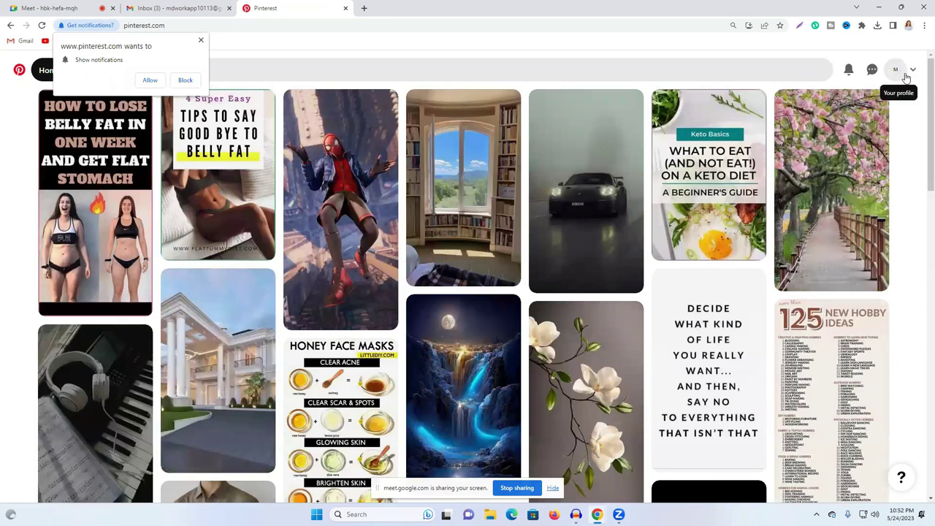
- Open the profile, allow site notifications and go to Edit Profile
{"action": "left_click", "coordinate": [896, 69]}
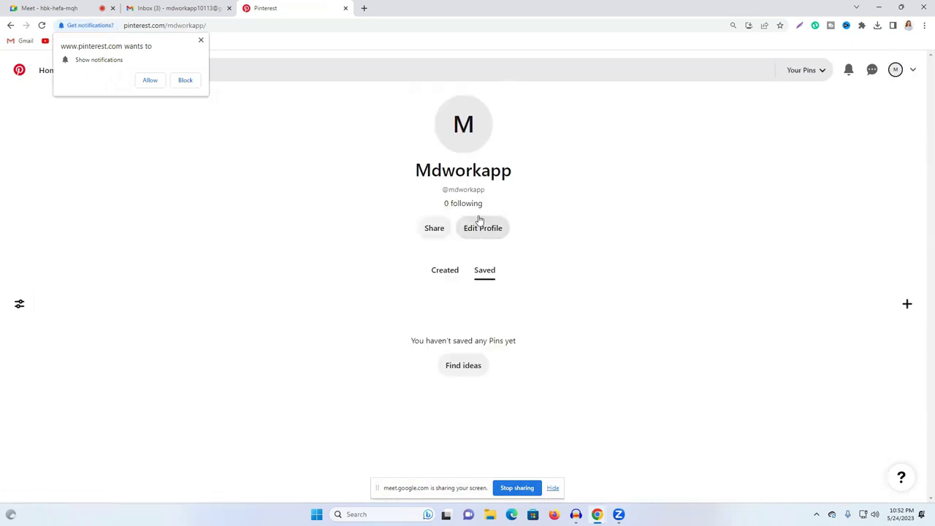
{"action": "left_click", "coordinate": [150, 82]}
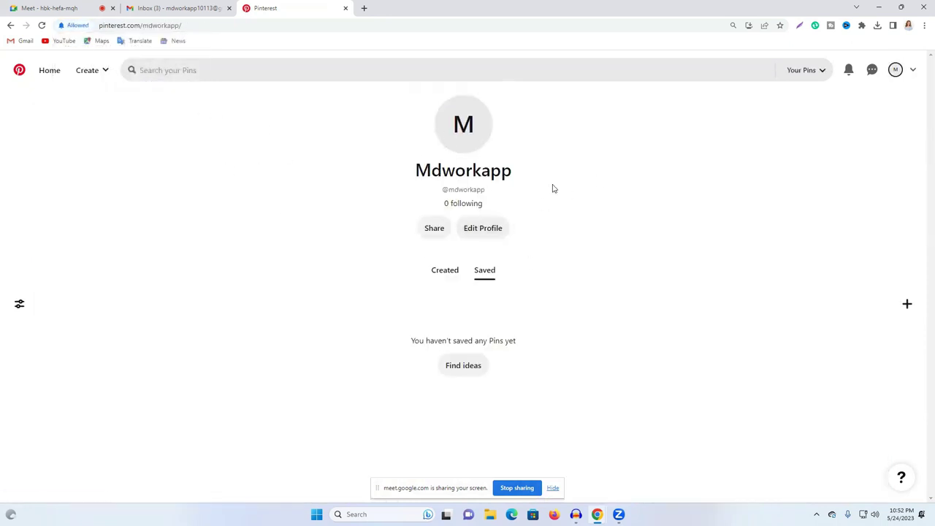
{"action": "left_click", "coordinate": [483, 229]}
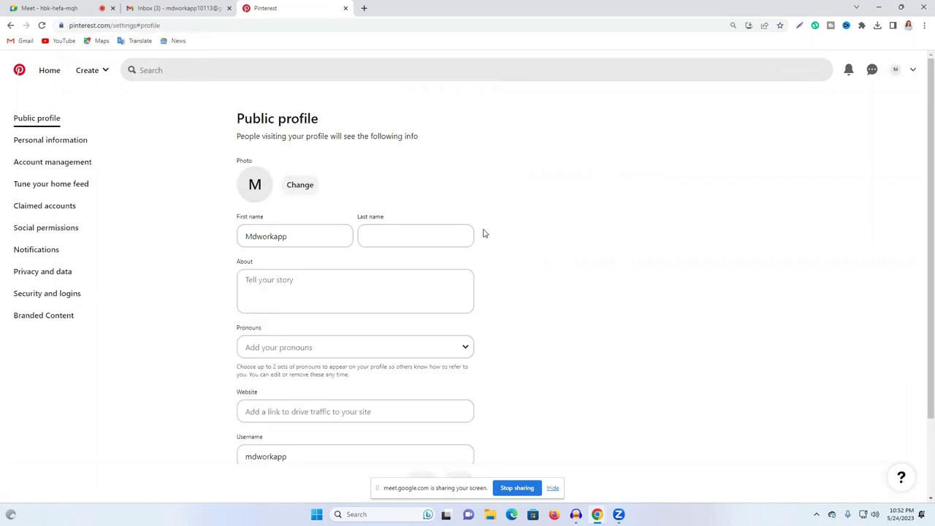
- Replace the first name and move on to the last name field
{"action": "double_click", "coordinate": [298, 240]}
{"action": "left_click", "coordinate": [299, 240]}
{"action": "double_click", "coordinate": [299, 240]}
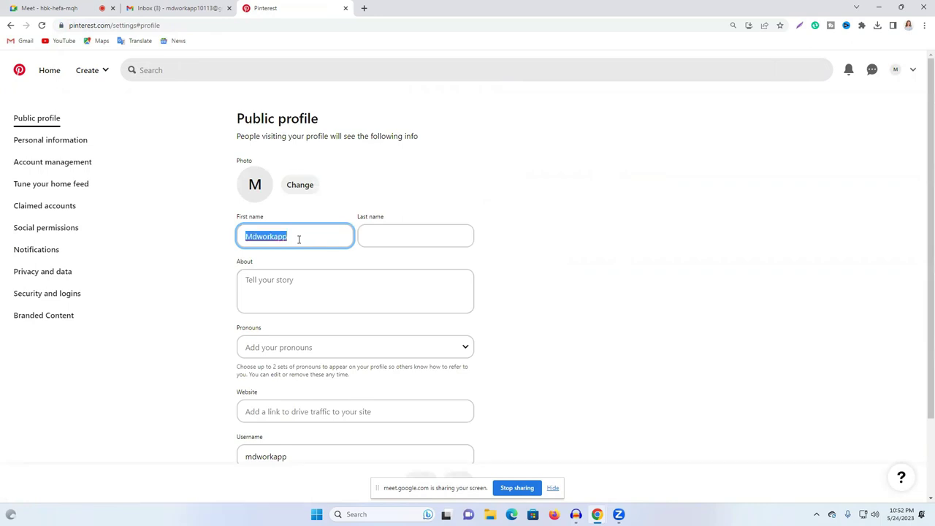
{"action": "type", "text": "Raju"}
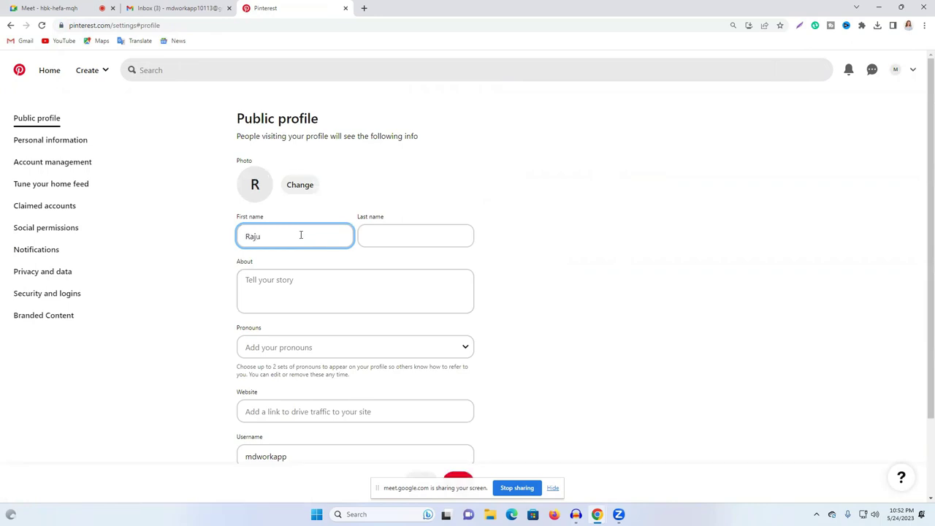
{"action": "left_click", "coordinate": [399, 236]}
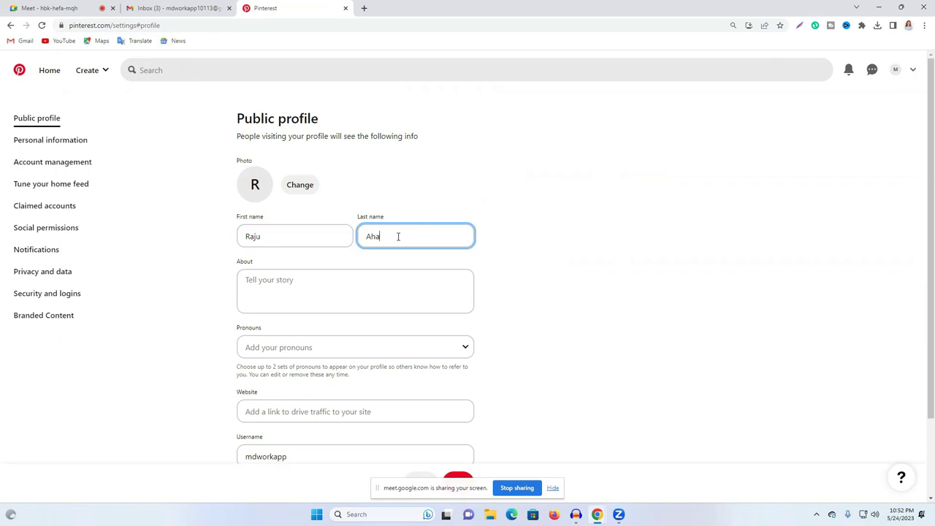
- Enter the About text 'dffgfhyggfujkj.kj' and choose he/him pronouns
{"action": "left_click", "coordinate": [339, 294]}
{"action": "type", "text": "dffgfhyggfujkj.kjlk"}
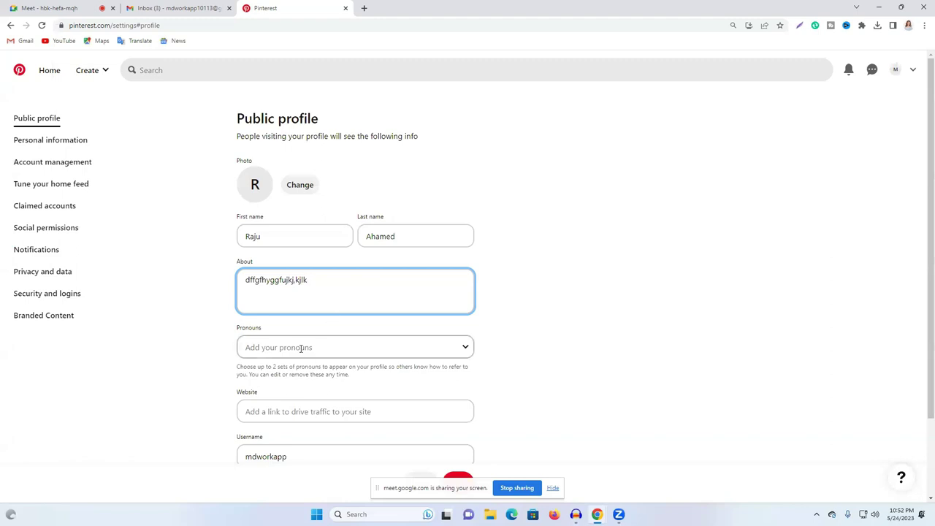
{"action": "left_click", "coordinate": [302, 349]}
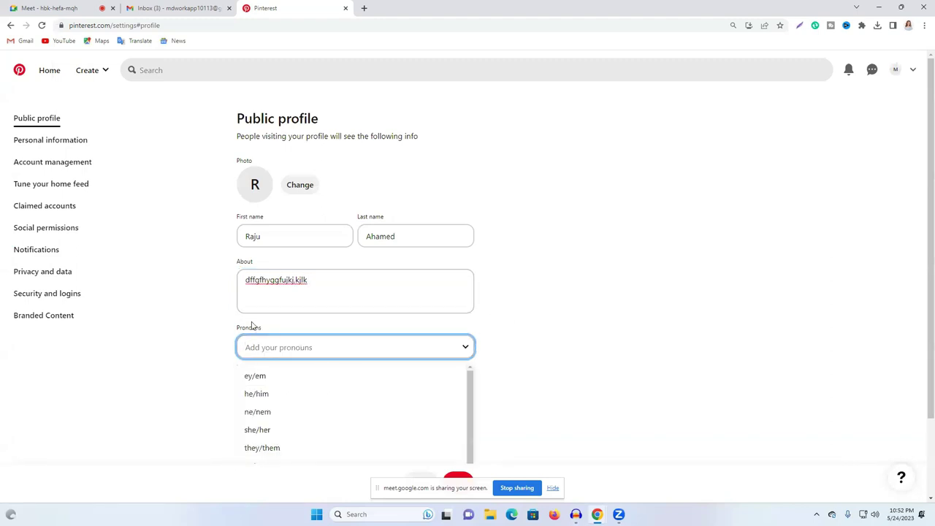
{"action": "scroll", "coordinate": [524, 330], "scroll_direction": "down", "scroll_amount": 1}
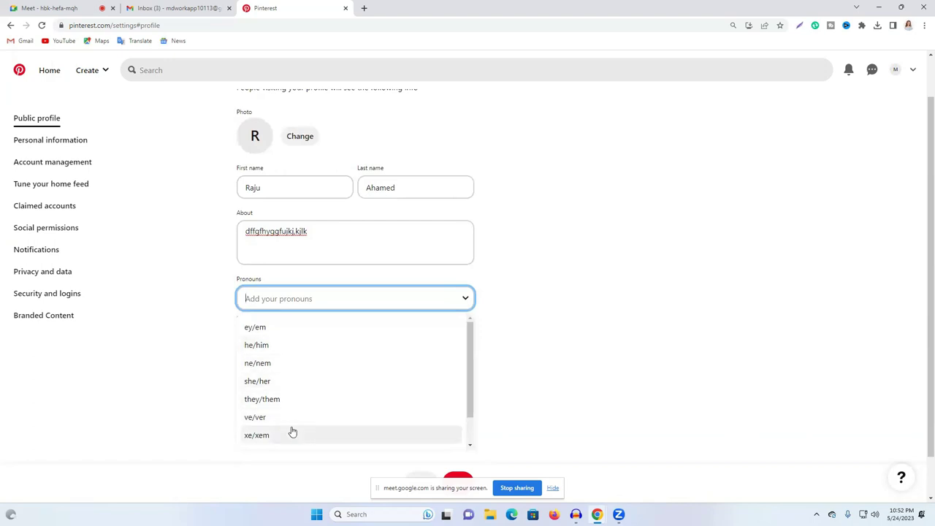
{"action": "left_click", "coordinate": [295, 350]}
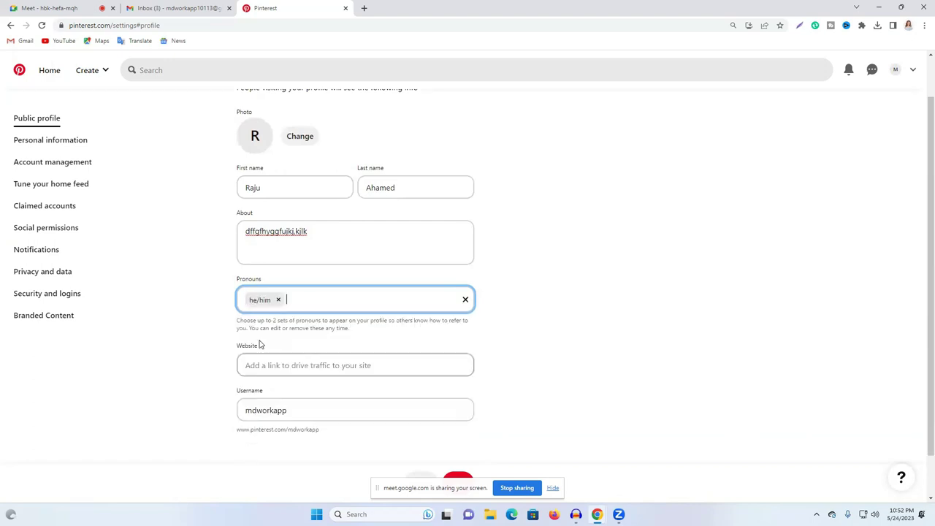
- Copy the new life learning it institute site address and paste it as the website
{"action": "left_click", "coordinate": [277, 365]}
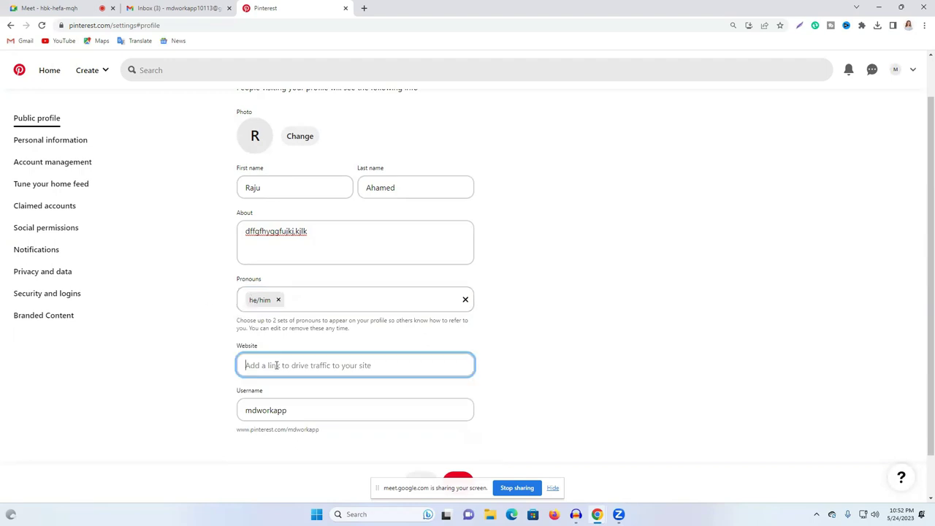
{"action": "left_click", "coordinate": [365, 8]}
{"action": "type", "text": "new life learnig it"}
{"action": "left_click", "coordinate": [169, 44]}
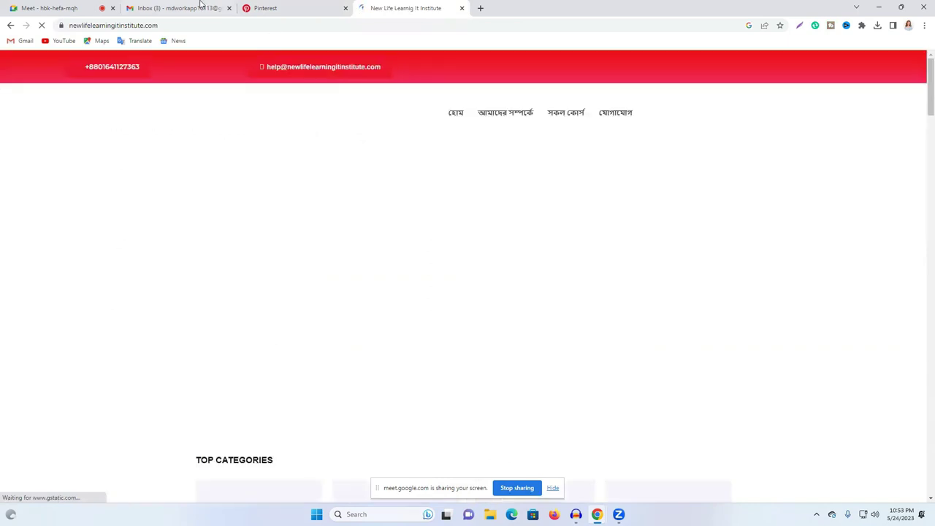
{"action": "left_click", "coordinate": [195, 27]}
{"action": "key", "text": "ctrl+c"}
{"action": "right_click", "coordinate": [195, 29]}
{"action": "key", "text": "Escape"}
{"action": "left_click", "coordinate": [266, 8]}
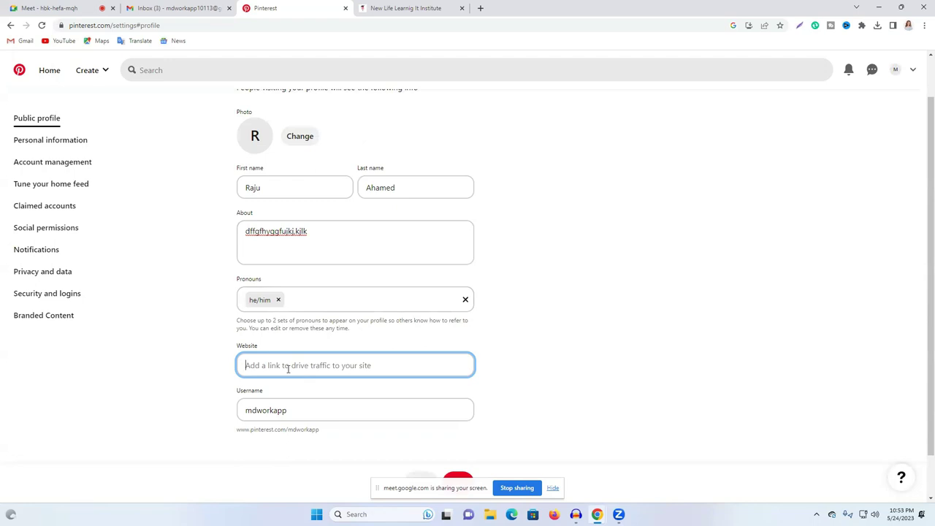
{"action": "key", "text": "ctrl+v"}
- Replace the username with a new one and save the profile
{"action": "scroll", "coordinate": [317, 365], "scroll_direction": "down", "scroll_amount": 1}
{"action": "left_click", "coordinate": [313, 363]}
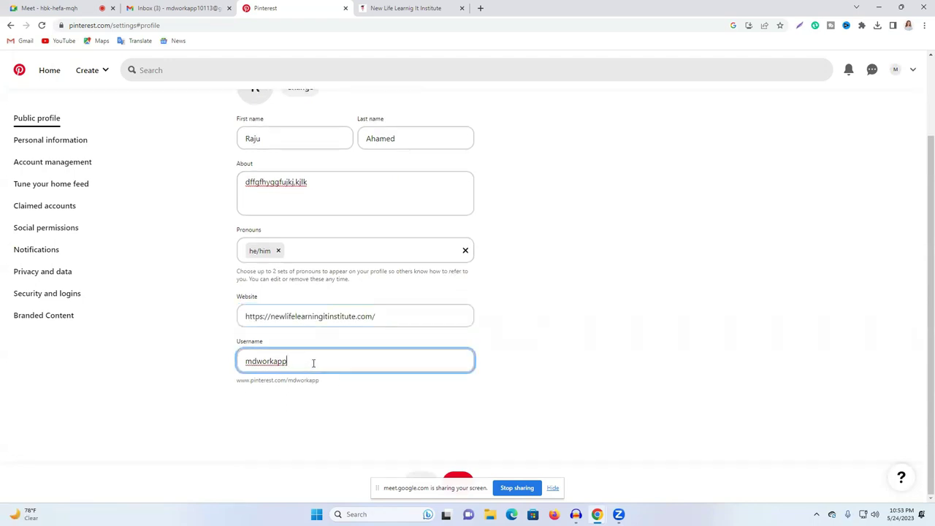
{"action": "key", "text": "ctrl+a"}
{"action": "type", "text": "R"}
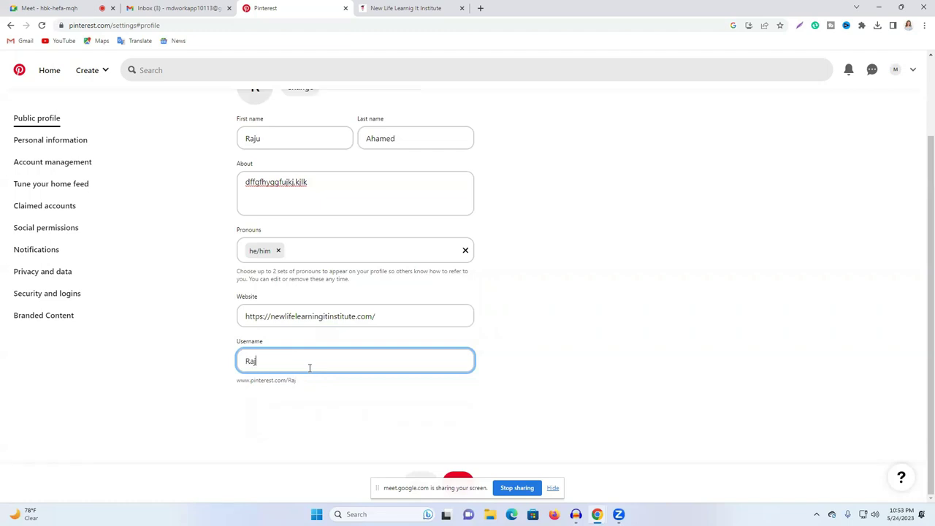
{"action": "type", "text": "ajuahamed2023"}
{"action": "left_click", "coordinate": [238, 418]}
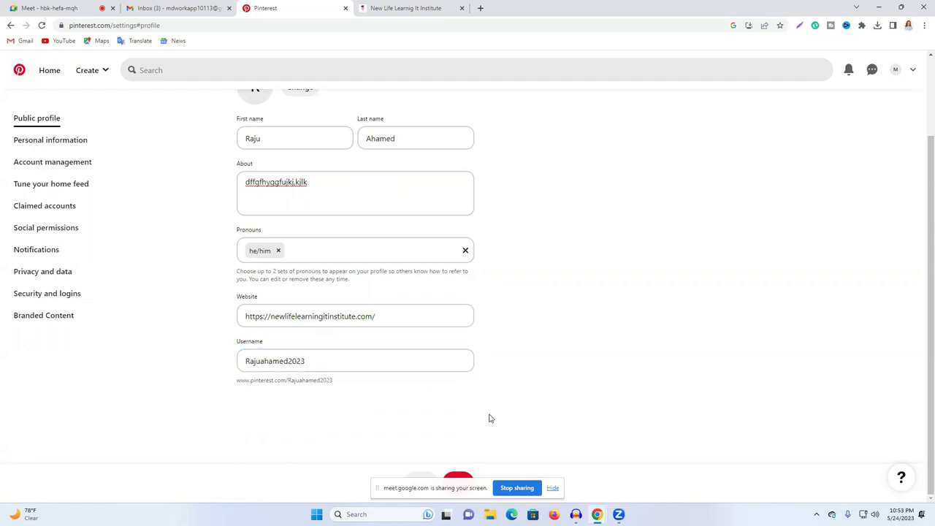
{"action": "left_click", "coordinate": [447, 495]}
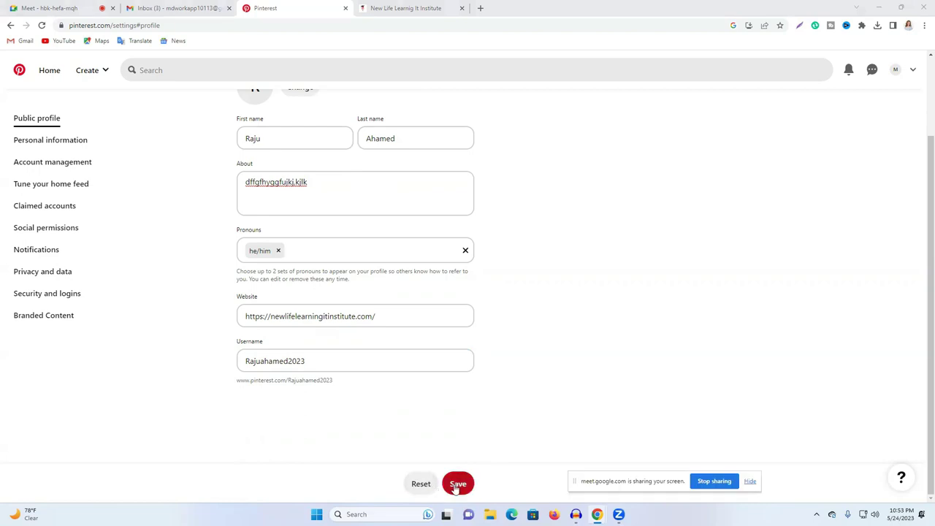
{"action": "left_click", "coordinate": [455, 487]}
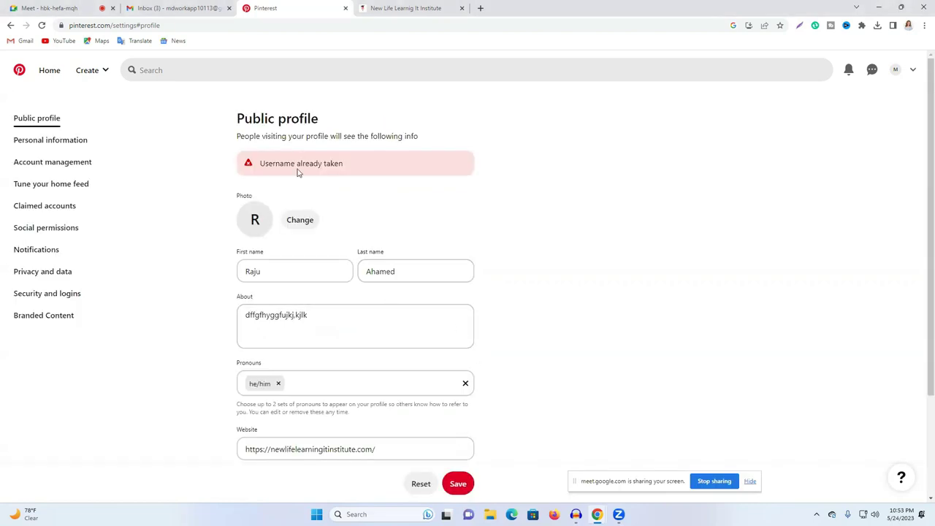
- Revise the username after it proved taken and save again
{"action": "scroll", "coordinate": [385, 221], "scroll_direction": "down", "scroll_amount": 2}
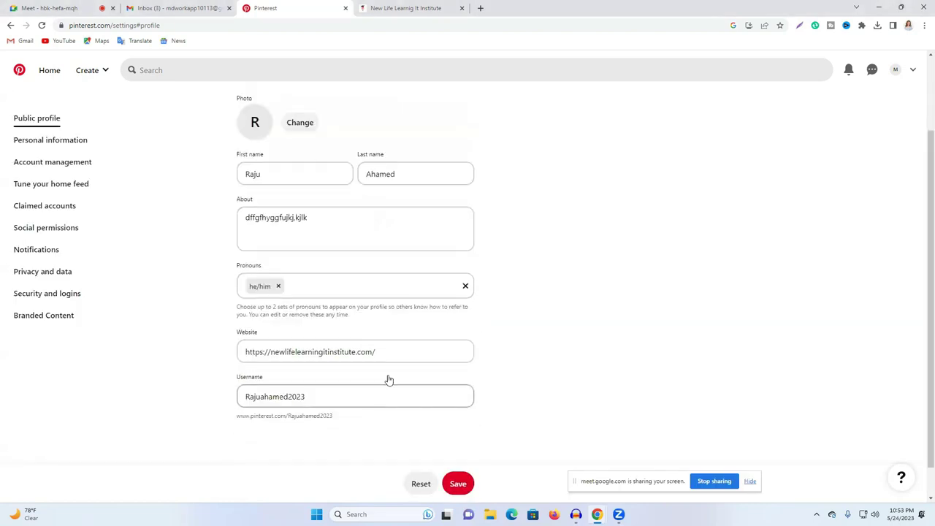
{"action": "left_click", "coordinate": [332, 391]}
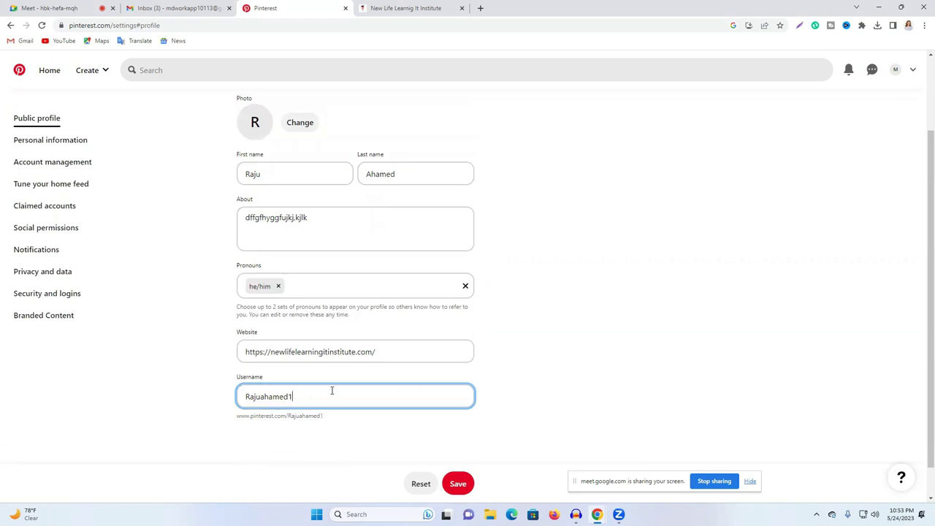
{"action": "left_click", "coordinate": [466, 491]}
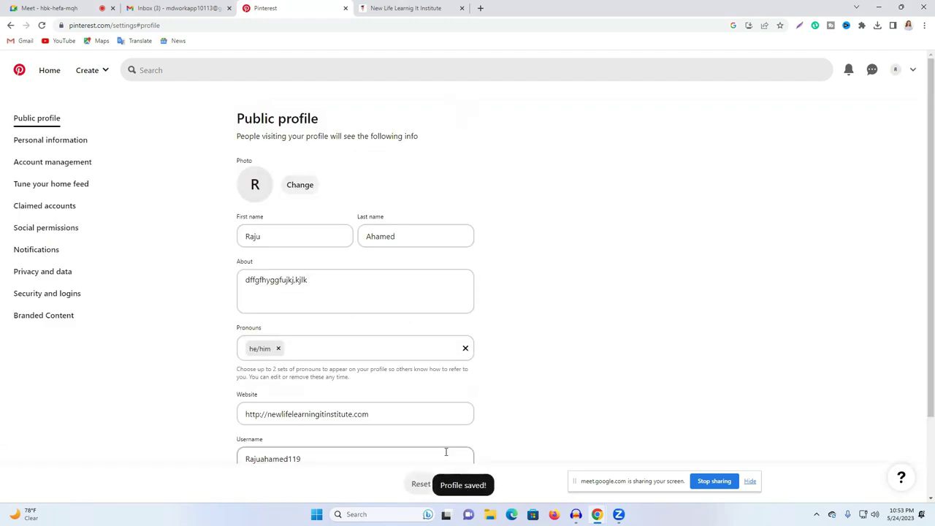
- Open the photo picker and preview several candidate images in Downloads
{"action": "scroll", "coordinate": [434, 431], "scroll_direction": "down", "scroll_amount": 2}
{"action": "scroll", "coordinate": [441, 412], "scroll_direction": "up", "scroll_amount": 2}
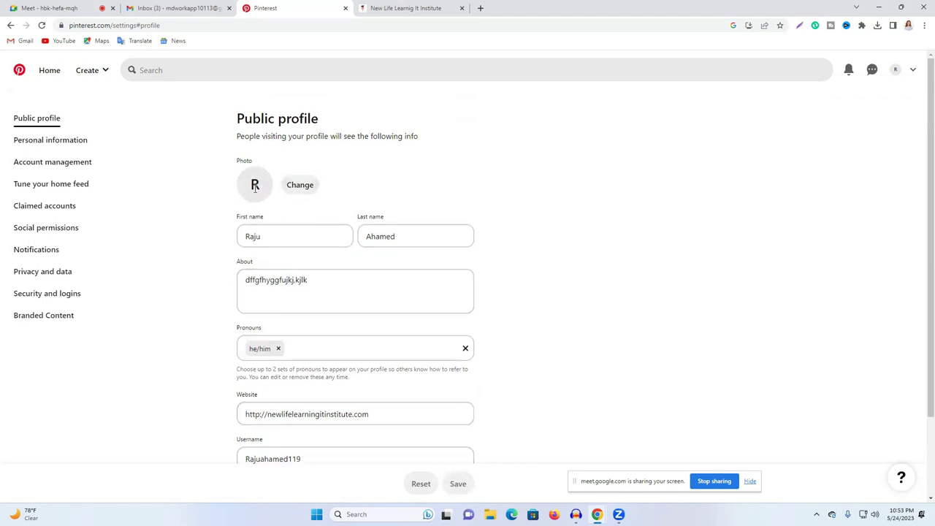
{"action": "left_click", "coordinate": [297, 187]}
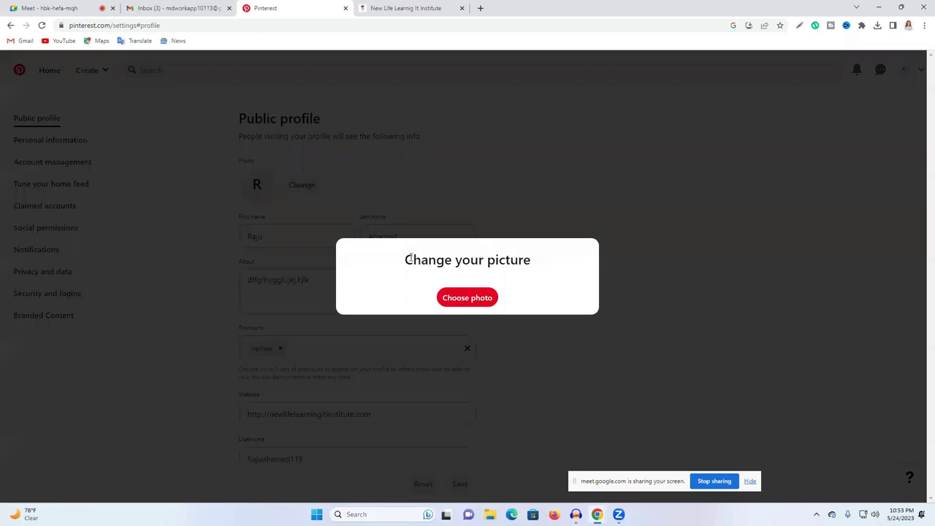
{"action": "left_click", "coordinate": [446, 298]}
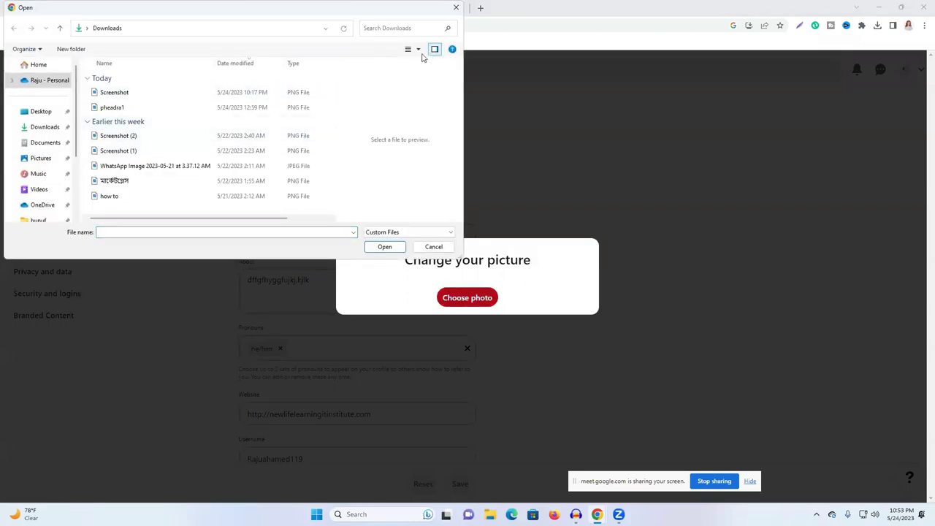
{"action": "left_click", "coordinate": [173, 94]}
{"action": "left_click", "coordinate": [167, 108]}
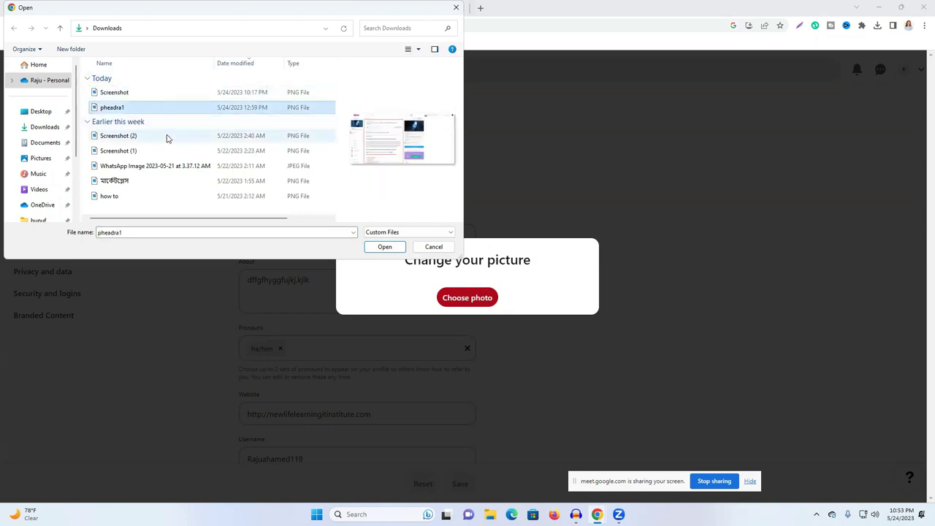
{"action": "left_click", "coordinate": [167, 137]}
{"action": "left_click", "coordinate": [166, 151]}
{"action": "left_click", "coordinate": [165, 180]}
{"action": "left_click", "coordinate": [160, 198]}
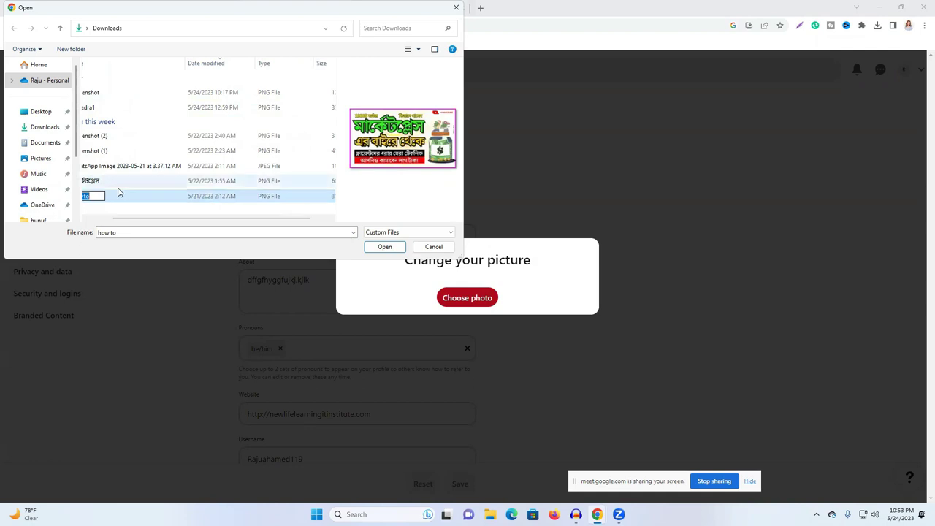
- Select the WhatsApp image and upload it as the profile photo
{"action": "left_click", "coordinate": [119, 98]}
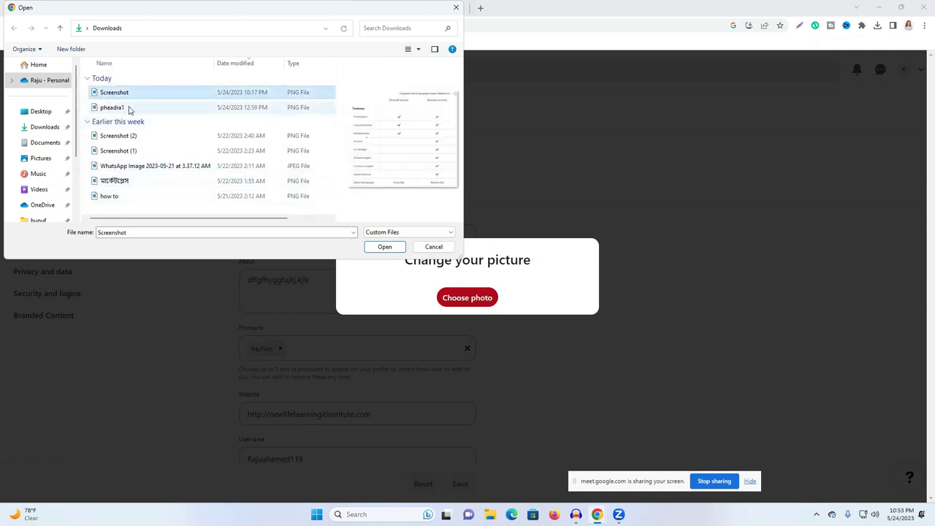
{"action": "left_click", "coordinate": [128, 109]}
{"action": "left_click", "coordinate": [138, 153]}
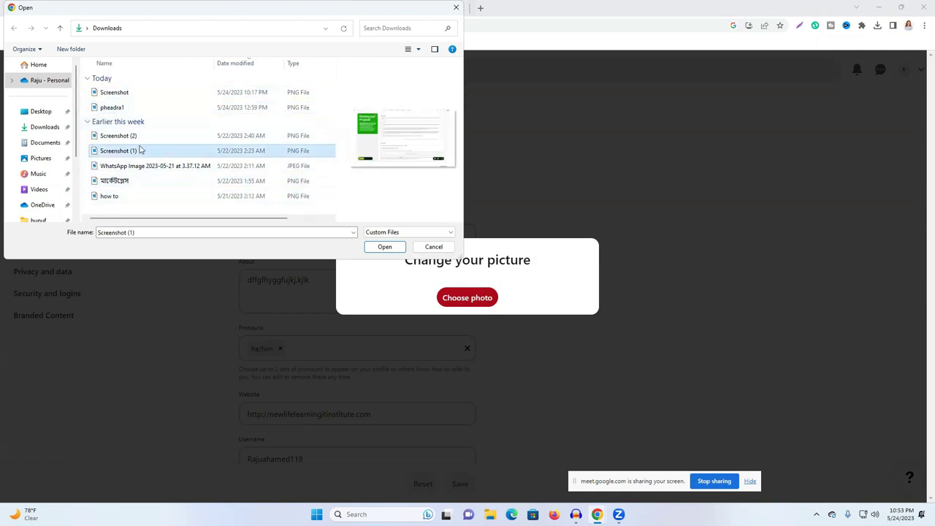
{"action": "left_click", "coordinate": [135, 167]}
{"action": "left_click", "coordinate": [130, 182]}
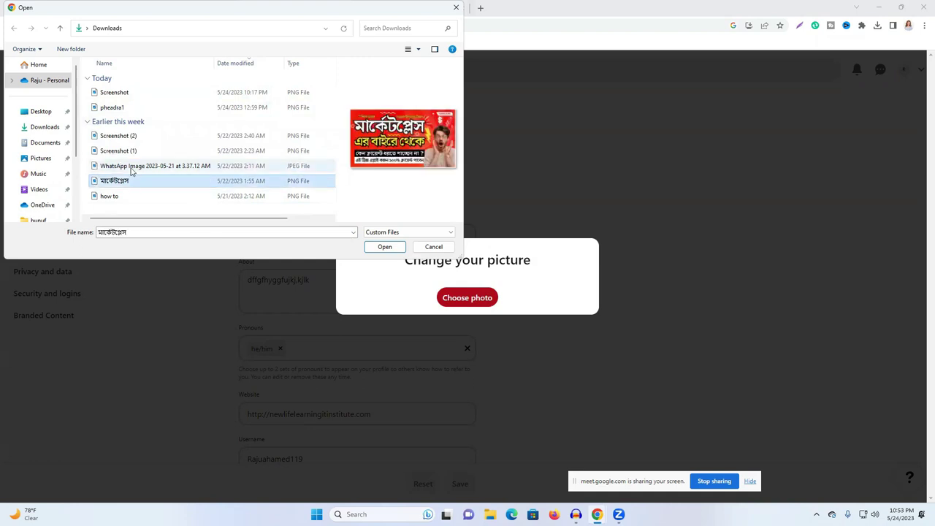
{"action": "left_click", "coordinate": [132, 169]}
{"action": "left_click", "coordinate": [384, 246]}
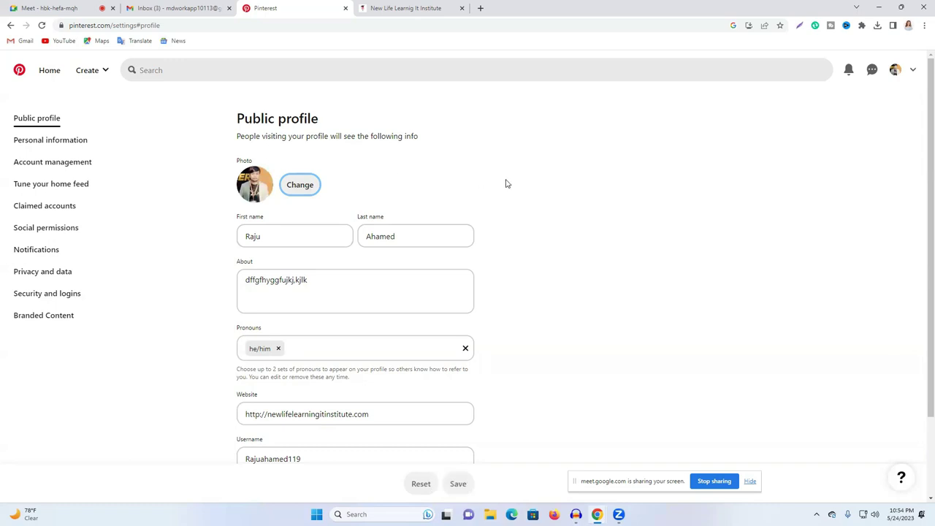
- Review Personal information, Account management, home feed, Claimed accounts and Social permissions settings, then bring up File Explorer
{"action": "scroll", "coordinate": [314, 240], "scroll_direction": "down", "scroll_amount": 2}
{"action": "scroll", "coordinate": [346, 241], "scroll_direction": "up", "scroll_amount": 2}
{"action": "left_click", "coordinate": [32, 139]}
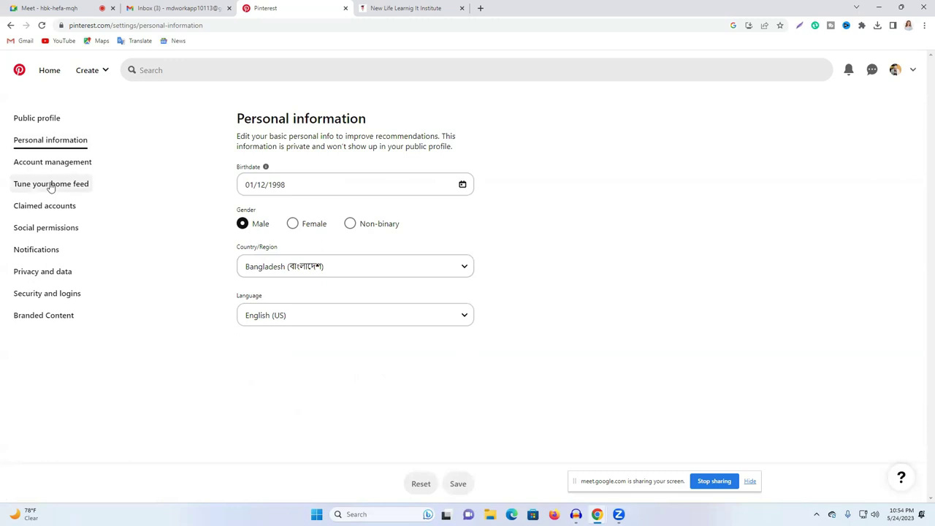
{"action": "left_click", "coordinate": [46, 169]}
{"action": "scroll", "coordinate": [389, 278], "scroll_direction": "down", "scroll_amount": 2}
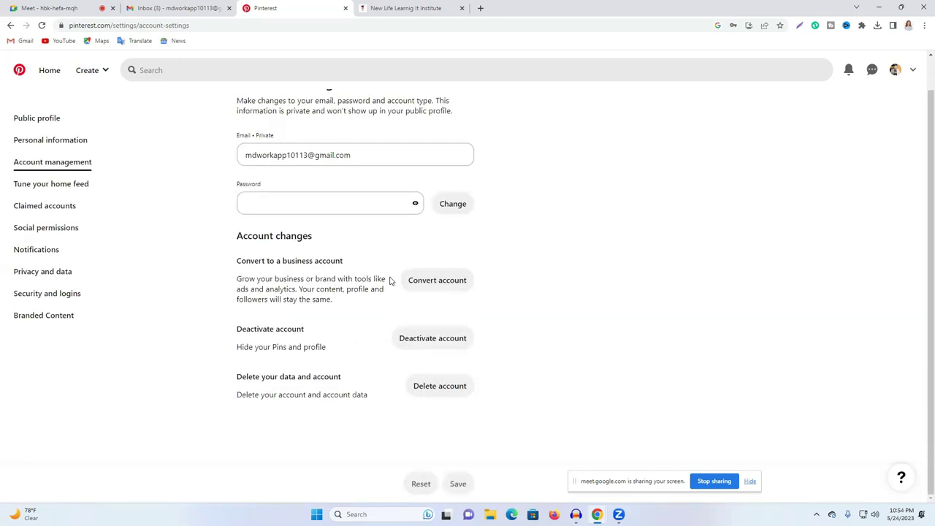
{"action": "left_click", "coordinate": [42, 184]}
{"action": "left_click", "coordinate": [39, 209]}
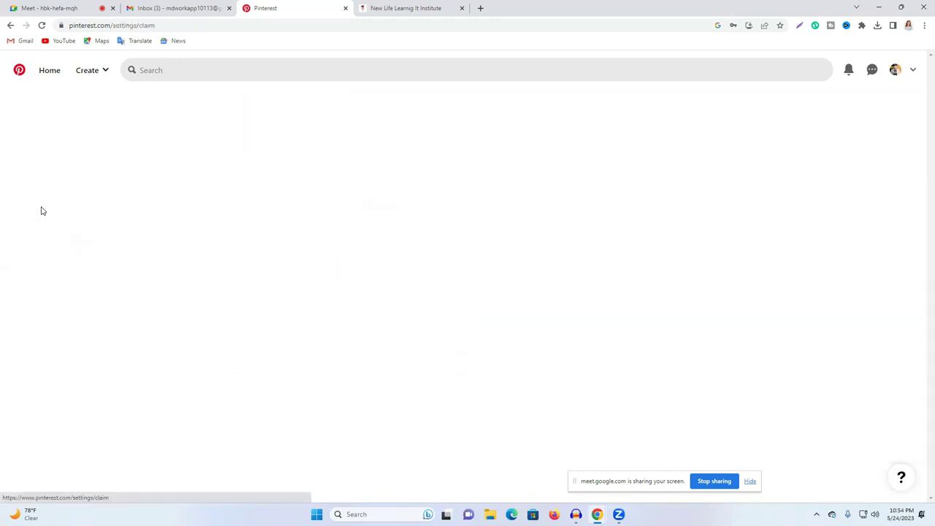
{"action": "left_click", "coordinate": [42, 228]}
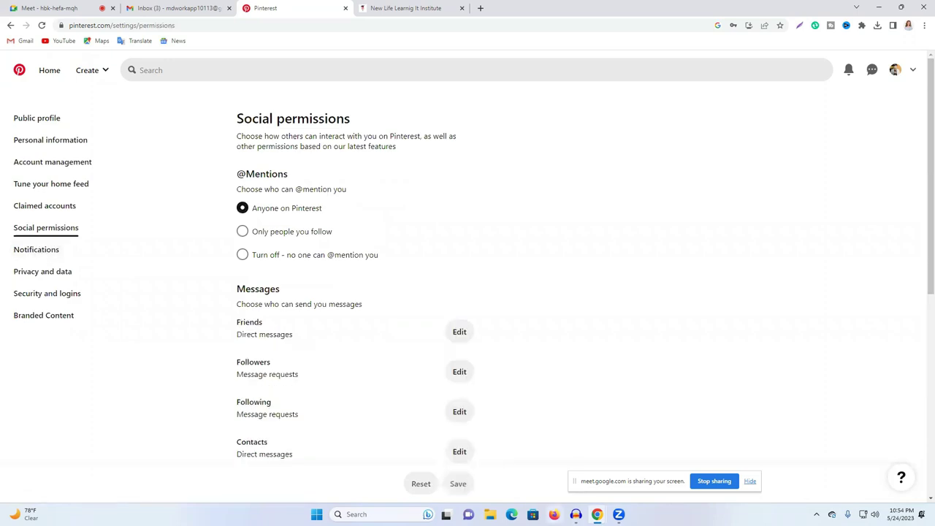
{"action": "left_click", "coordinate": [489, 514]}
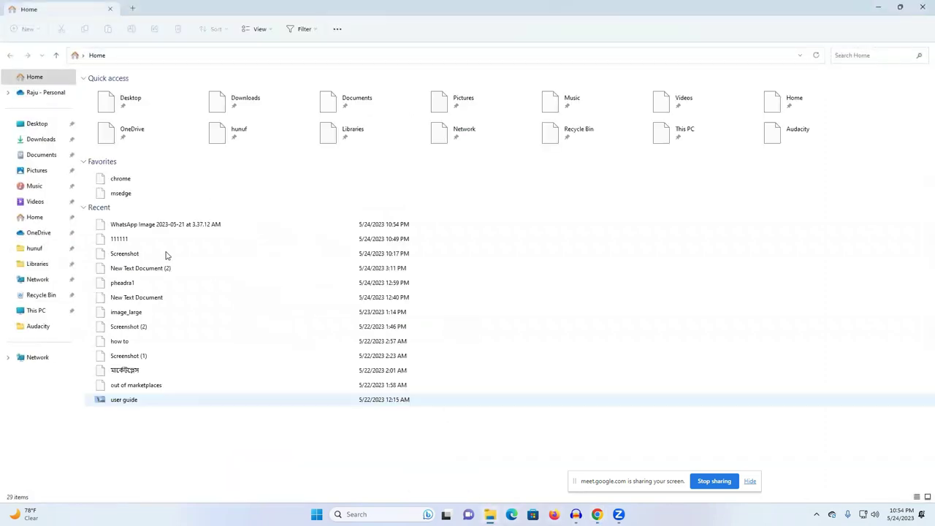
- View the Downloads screenshot comparing personal and business account features
{"action": "left_click", "coordinate": [255, 103]}
{"action": "double_click", "coordinate": [255, 103]}
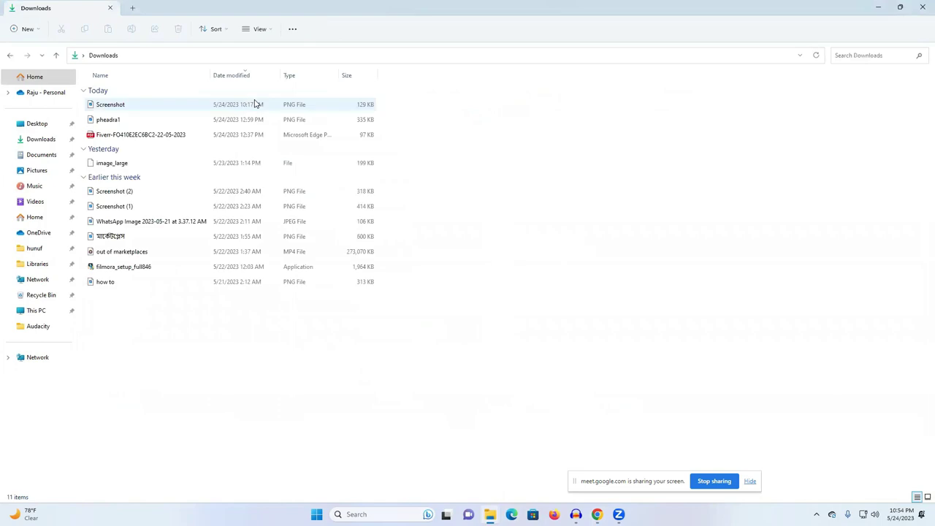
{"action": "double_click", "coordinate": [142, 110]}
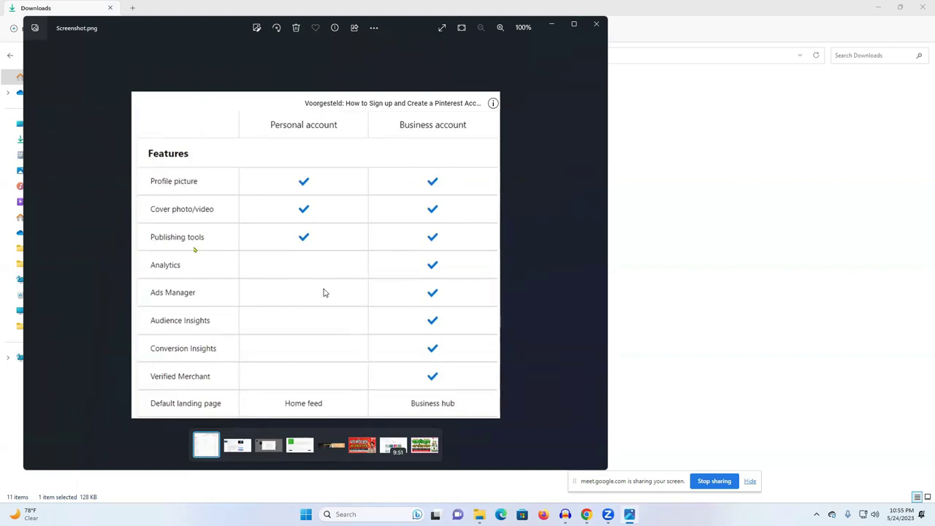
{"action": "left_click", "coordinate": [596, 27]}
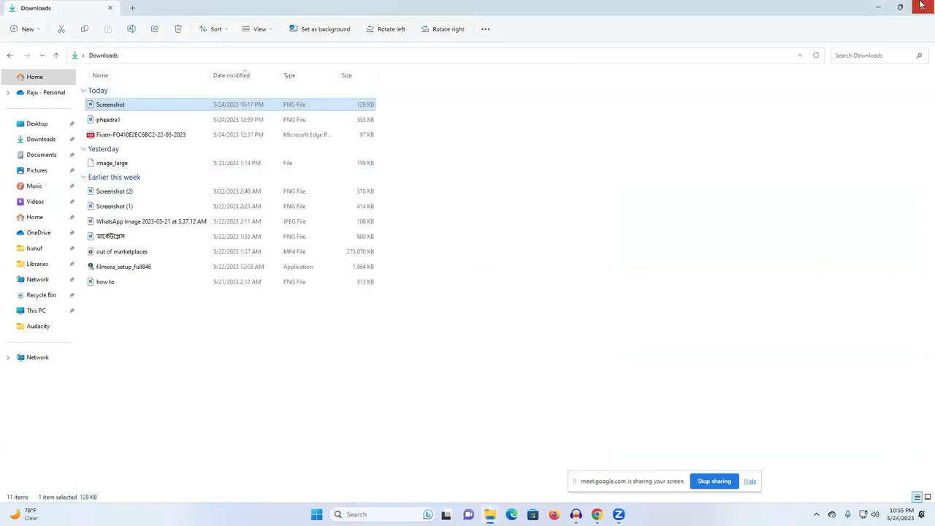
- Return to Pinterest in Chrome and open the account options menu
{"action": "key", "text": "alt+Left"}
{"action": "mouse_move", "coordinate": [597, 514]}
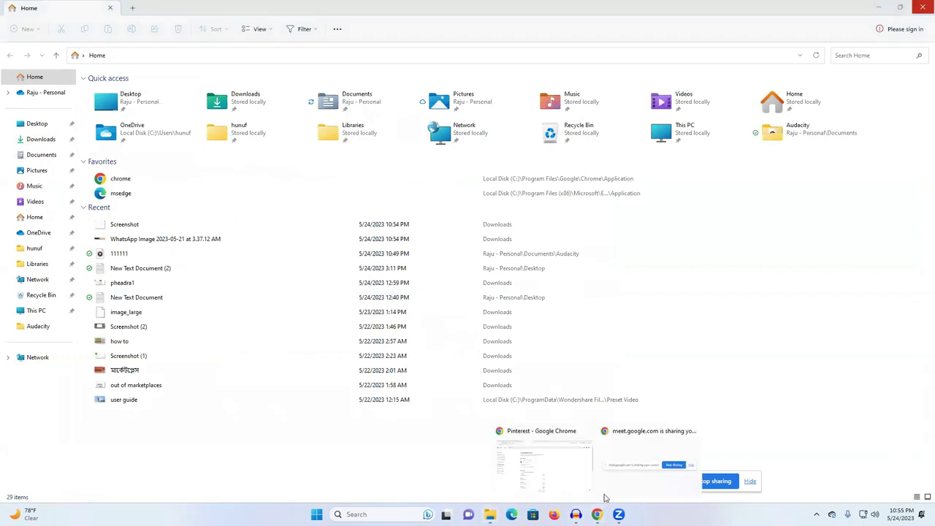
{"action": "left_click", "coordinate": [545, 464]}
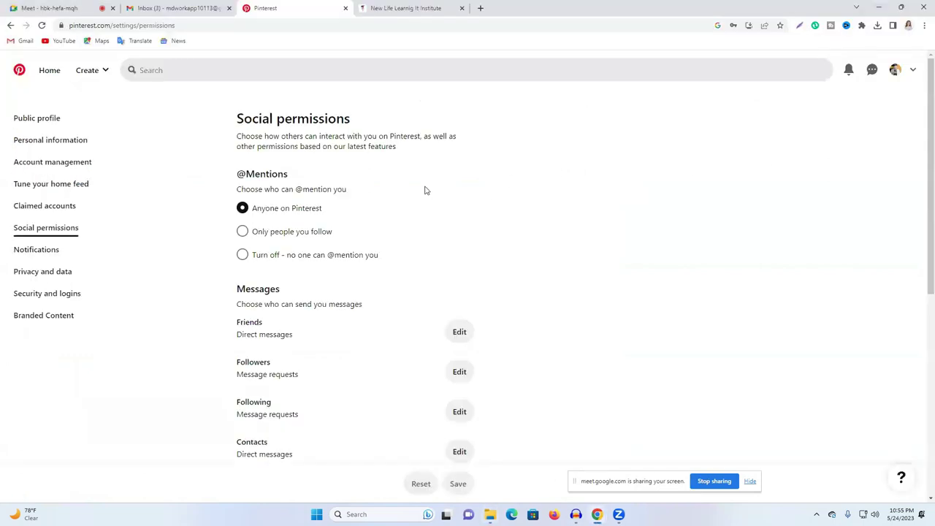
{"action": "left_click", "coordinate": [911, 71]}
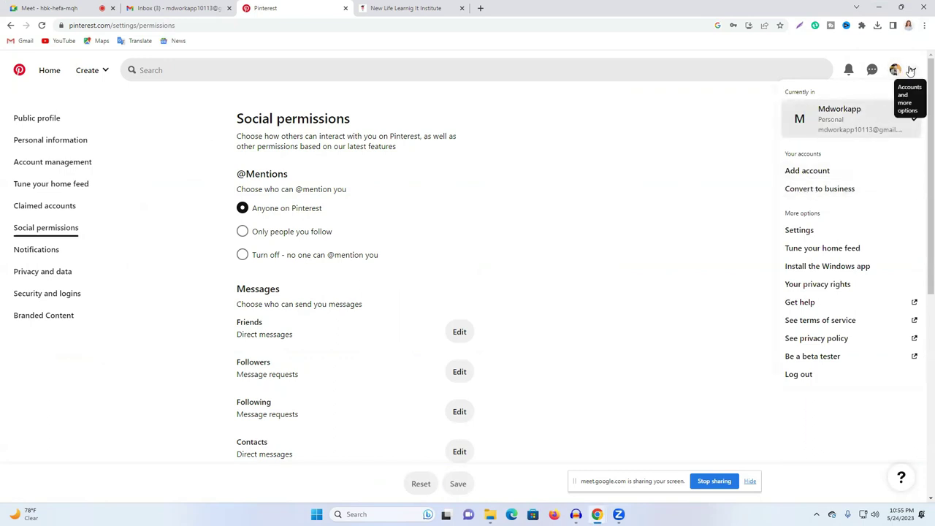
- Choose Convert to business and confirm the free business account upgrade
{"action": "left_click", "coordinate": [833, 195]}
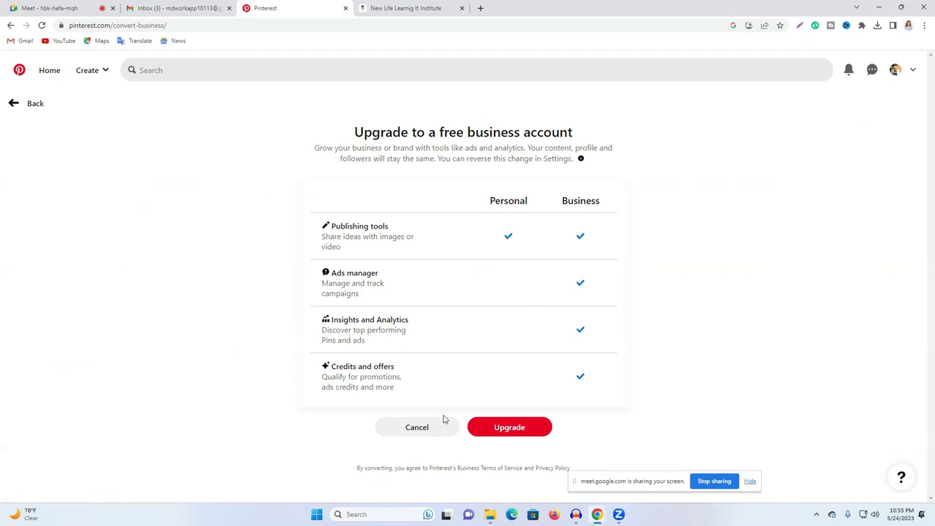
{"action": "left_click", "coordinate": [498, 433]}
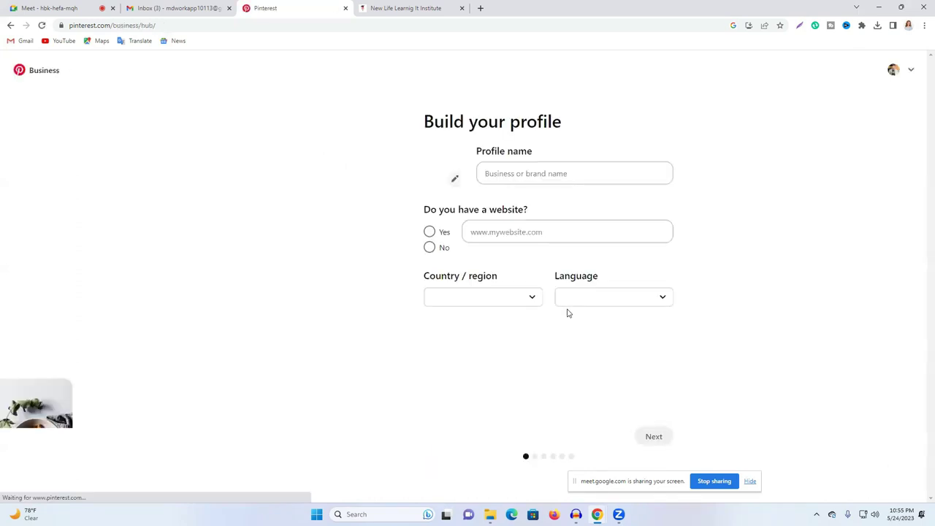
- Copy the institute name from its website URL and paste it into Profile name
{"action": "left_click", "coordinate": [528, 175]}
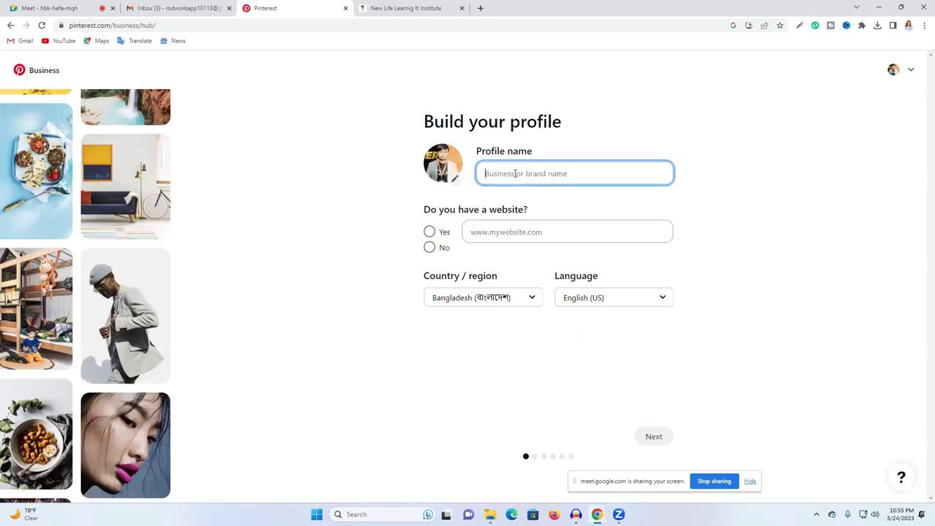
{"action": "left_click", "coordinate": [437, 5]}
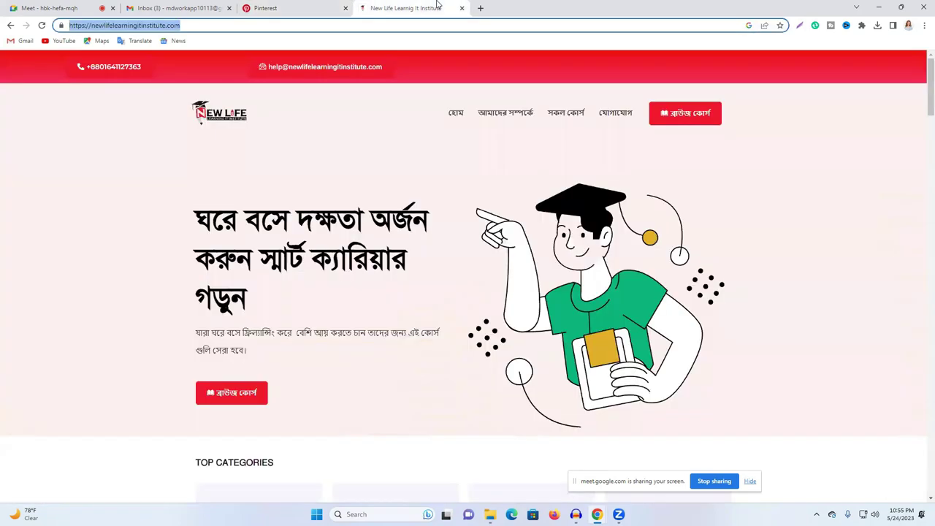
{"action": "left_click", "coordinate": [179, 25]}
{"action": "left_click_drag", "start_coordinate": [161, 25], "coordinate": [100, 26]}
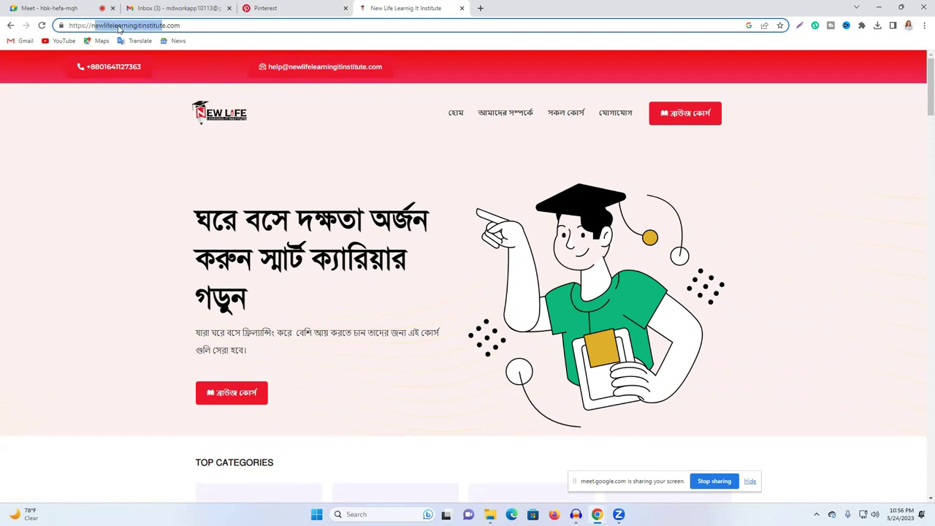
{"action": "left_click", "coordinate": [255, 8]}
{"action": "type", "text": "ewlifelearningitinstitut"}
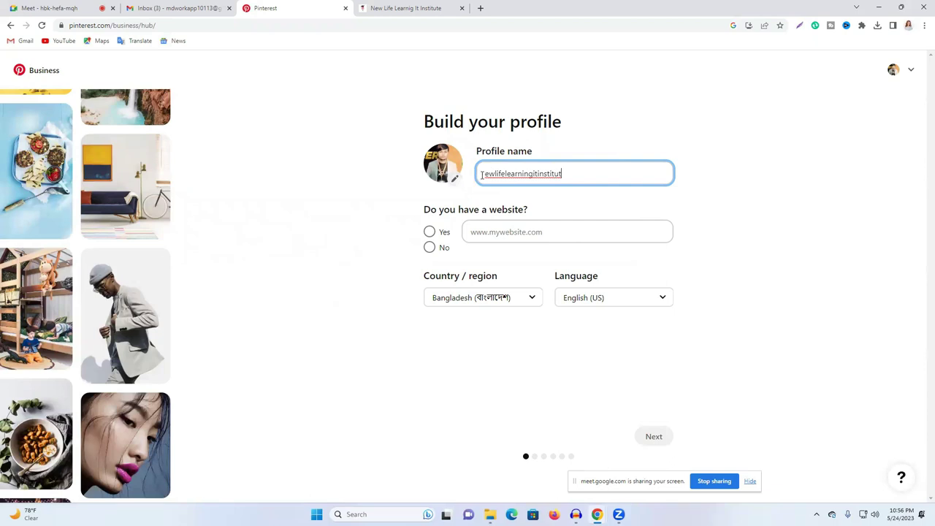
{"action": "type", "text": "N"}
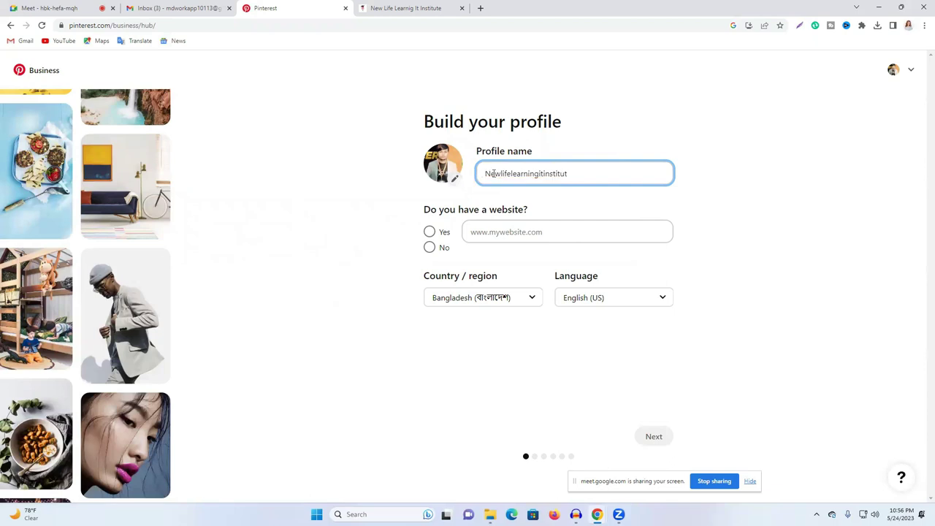
- Space out the words and correct 'institut' to 'institute', giving New life learning it institute
{"action": "left_click", "coordinate": [499, 173]}
{"action": "left_click", "coordinate": [513, 174]}
{"action": "left_click", "coordinate": [543, 173]}
{"action": "left_click", "coordinate": [552, 172]}
{"action": "right_click", "coordinate": [568, 174]}
{"action": "left_click", "coordinate": [600, 180]}
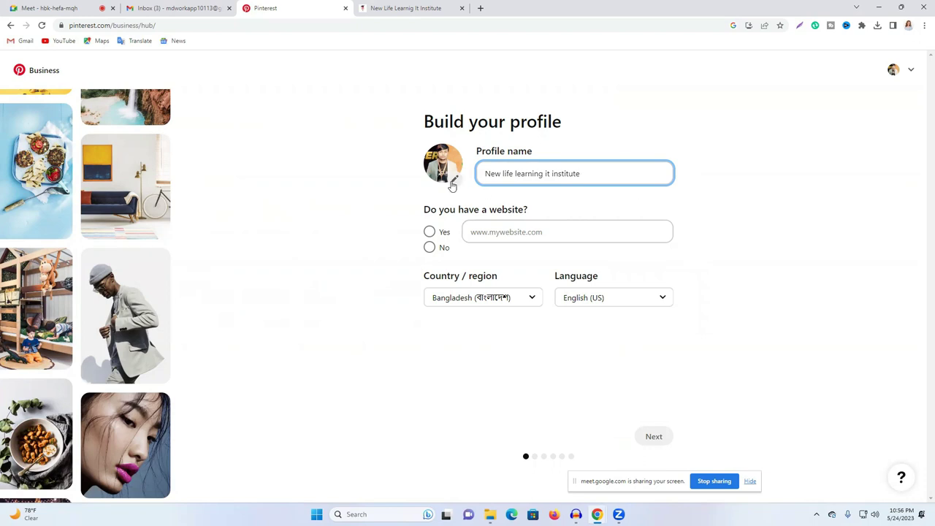
- Go from the institute's website to the New Life Learning Institute Facebook page
{"action": "left_click", "coordinate": [404, 8]}
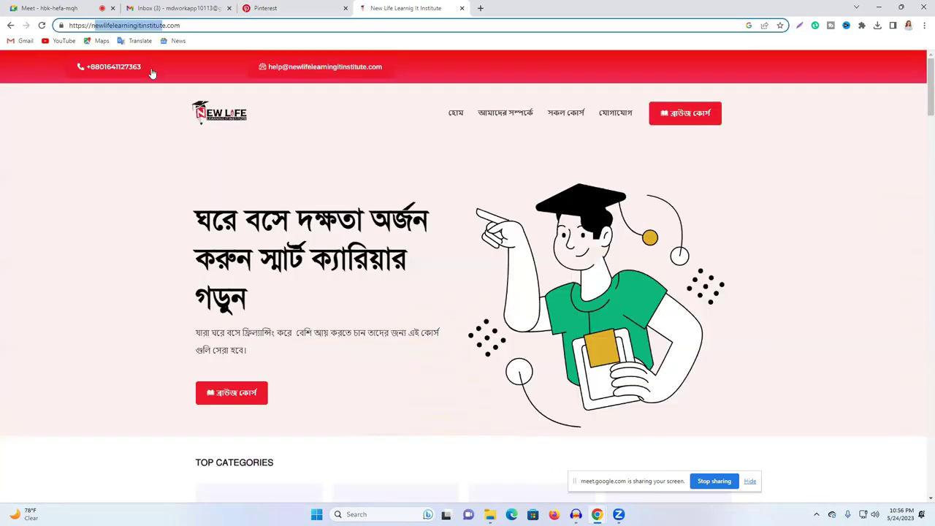
{"action": "scroll", "coordinate": [222, 143], "scroll_direction": "down", "scroll_amount": 6}
{"action": "scroll", "coordinate": [515, 94], "scroll_direction": "up", "scroll_amount": 6}
{"action": "scroll", "coordinate": [801, 197], "scroll_direction": "down", "scroll_amount": 15}
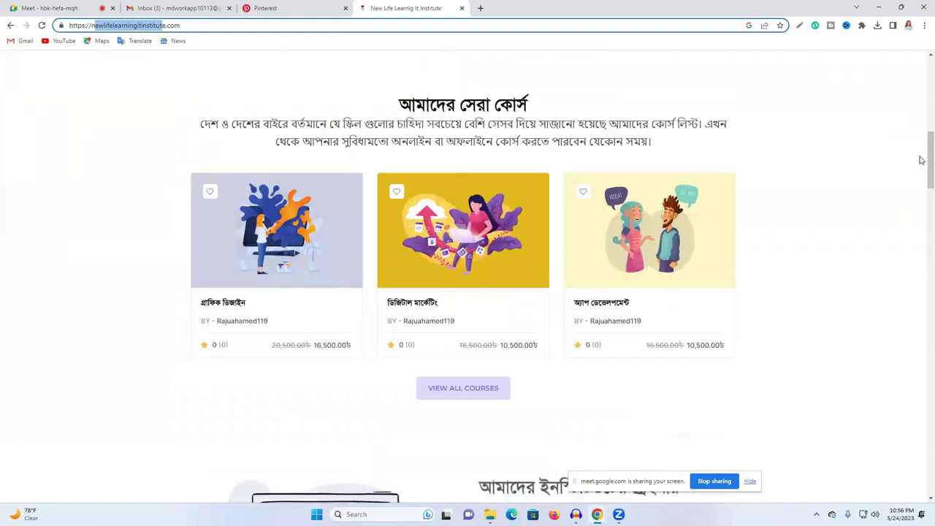
{"action": "scroll", "coordinate": [921, 365], "scroll_direction": "down", "scroll_amount": 6}
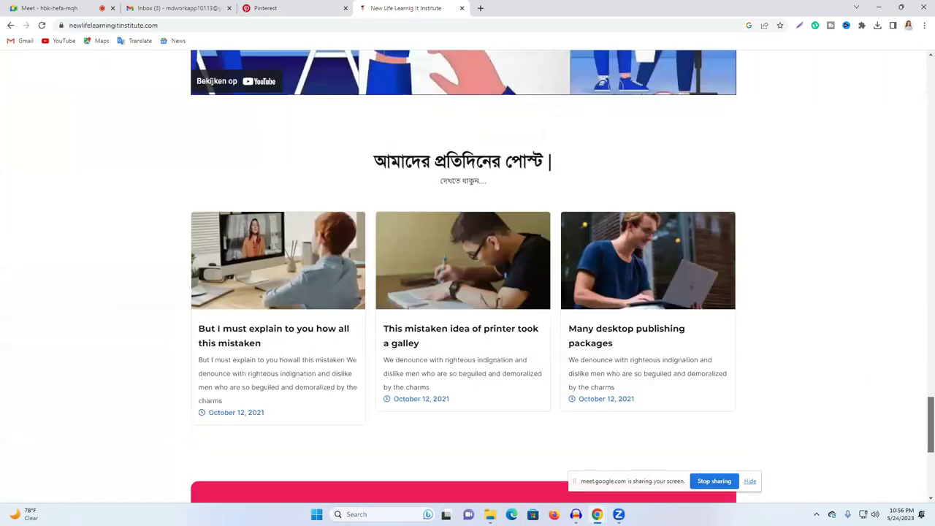
{"action": "scroll", "coordinate": [915, 459], "scroll_direction": "down", "scroll_amount": 4}
{"action": "left_click", "coordinate": [664, 455]}
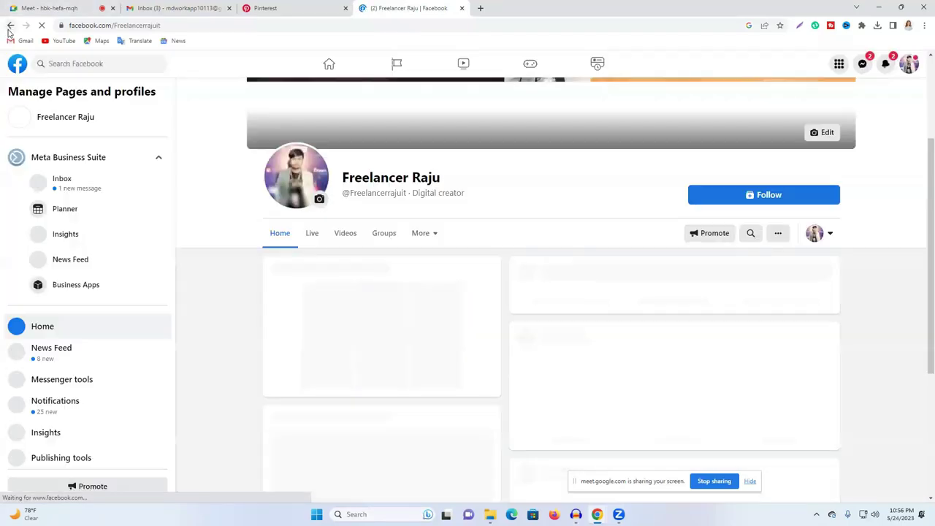
{"action": "left_click", "coordinate": [10, 25]}
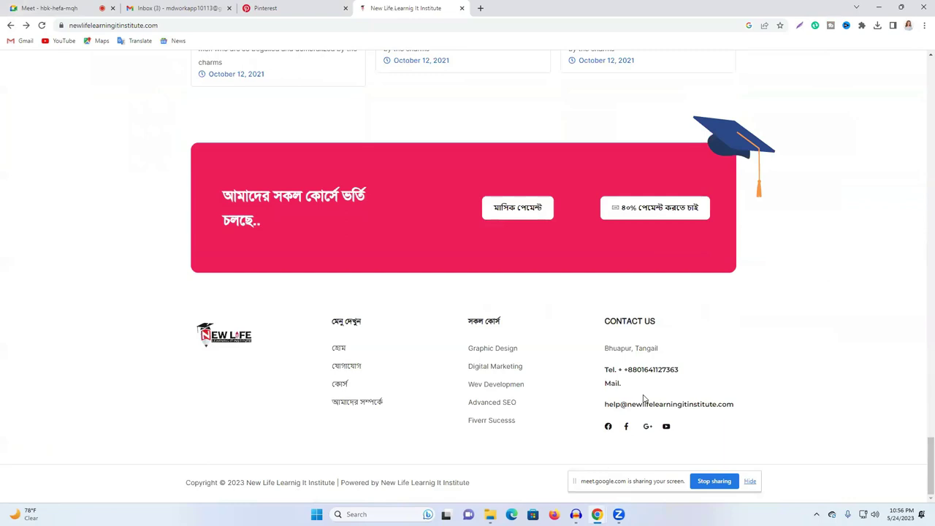
{"action": "left_click", "coordinate": [644, 398]}
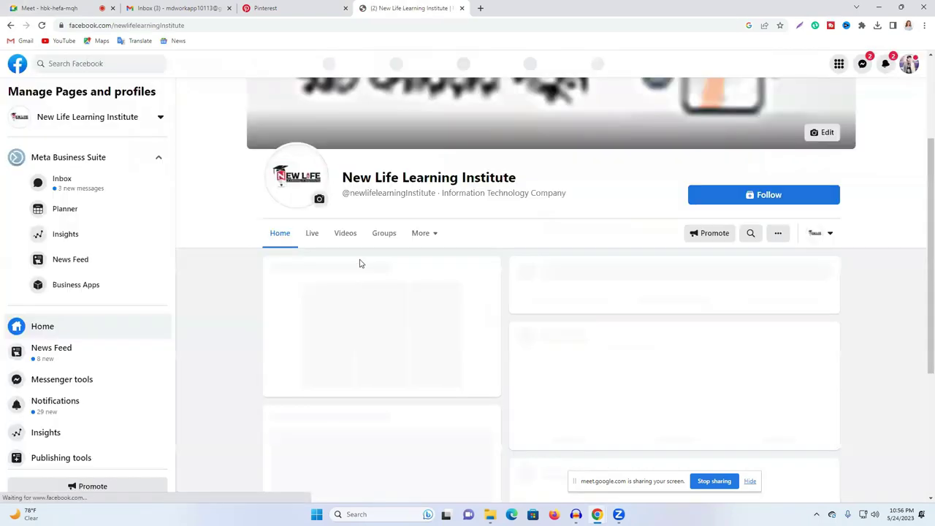
- Save the page's profile picture logo to Downloads and return to Pinterest's photo picker
{"action": "left_click", "coordinate": [291, 180]}
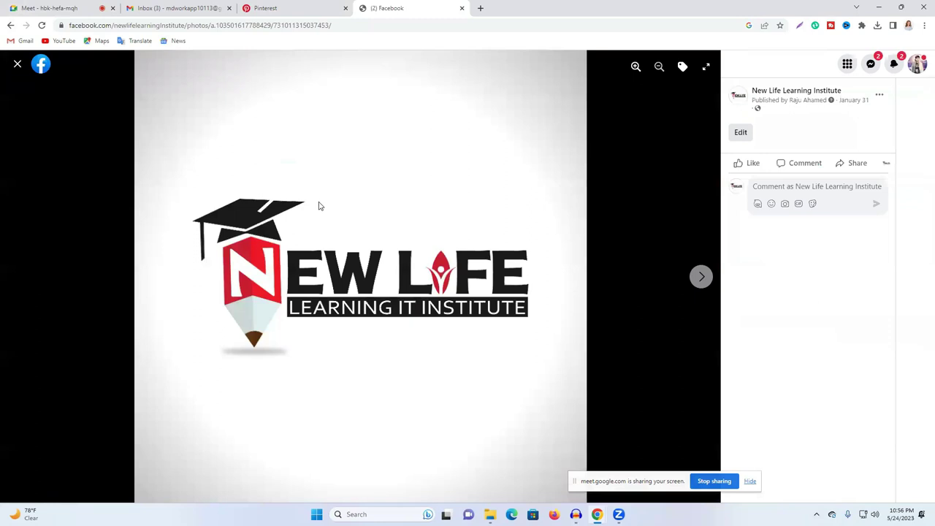
{"action": "right_click", "coordinate": [299, 175]}
{"action": "left_click", "coordinate": [351, 193]}
{"action": "left_click", "coordinate": [381, 249]}
{"action": "left_click", "coordinate": [263, 8]}
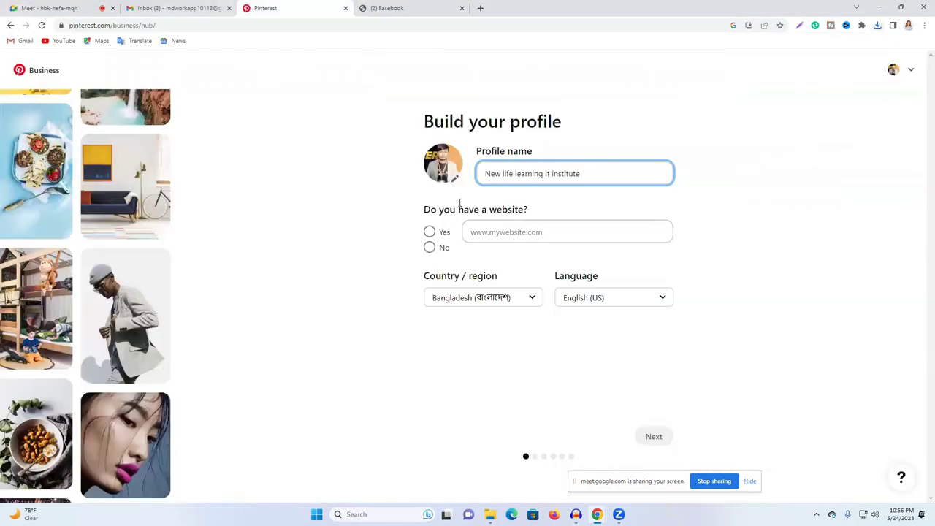
{"action": "left_click", "coordinate": [453, 179]}
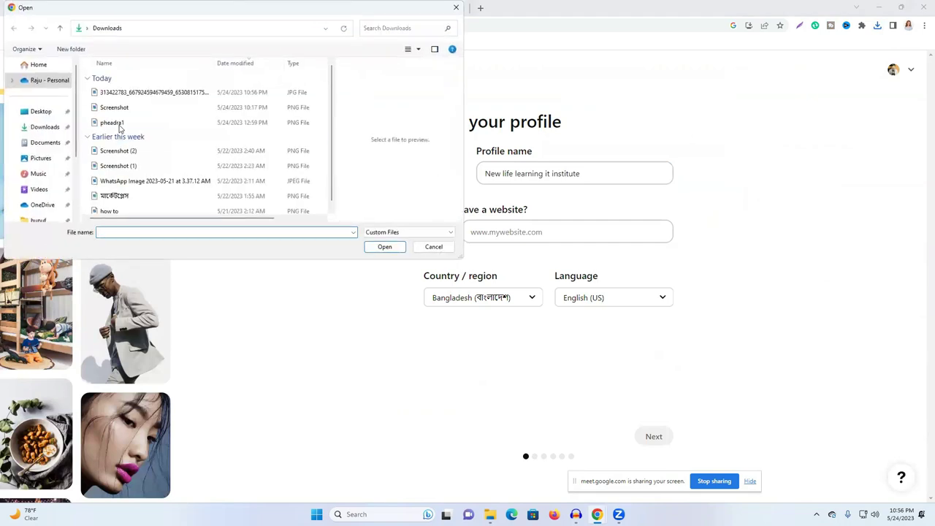
- Upload the downloaded logo JPG as the profile picture, then select the profile name text
{"action": "left_click", "coordinate": [125, 92]}
{"action": "left_click", "coordinate": [382, 246]}
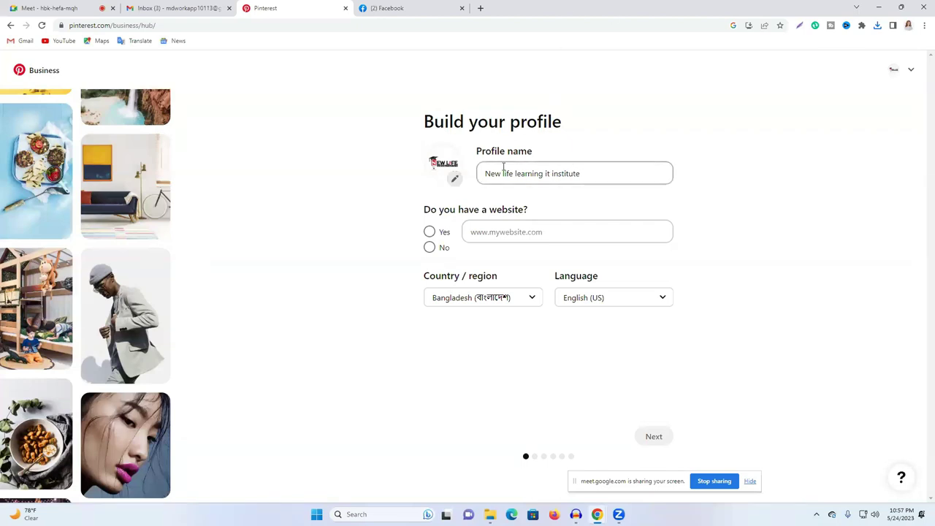
{"action": "left_click_drag", "start_coordinate": [484, 168], "coordinate": [612, 171]}
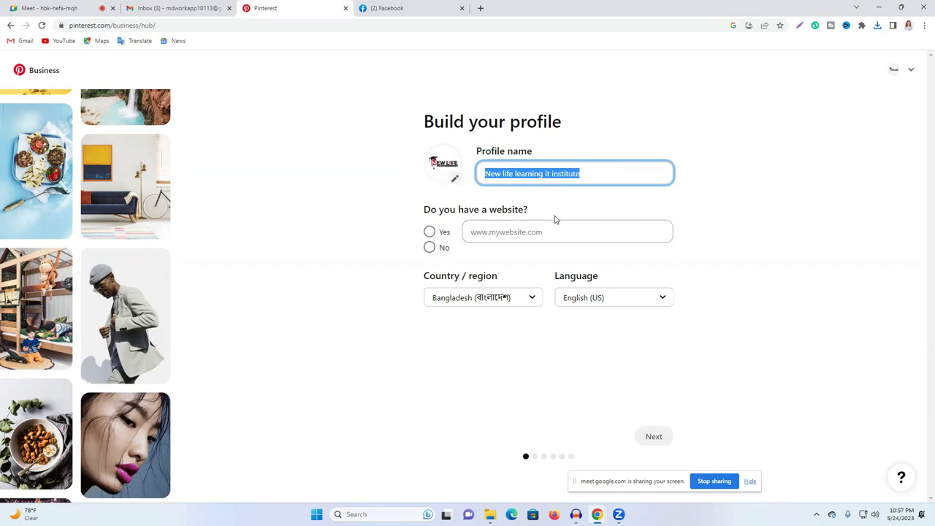
- Answer Yes to having a website and copy the institute site's URL from a new tab
{"action": "left_click", "coordinate": [430, 231]}
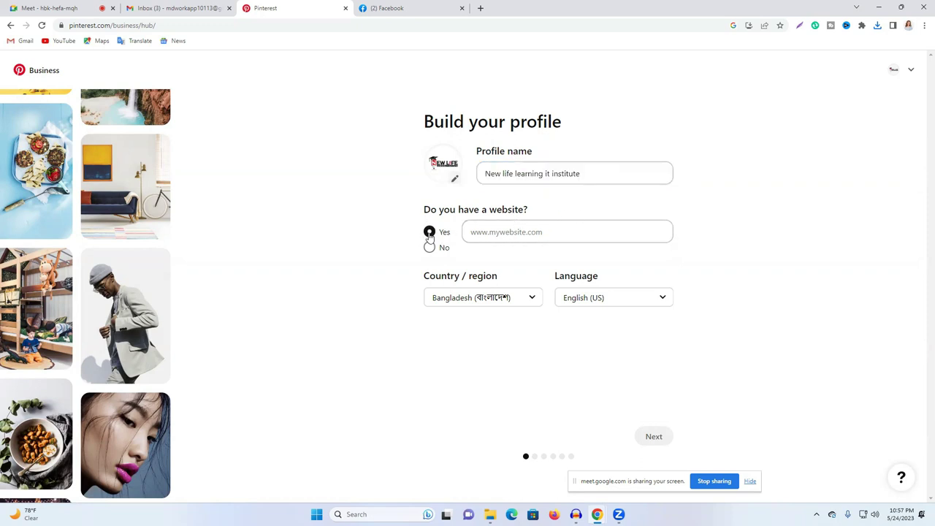
{"action": "left_click", "coordinate": [486, 232]}
{"action": "left_click", "coordinate": [480, 8]}
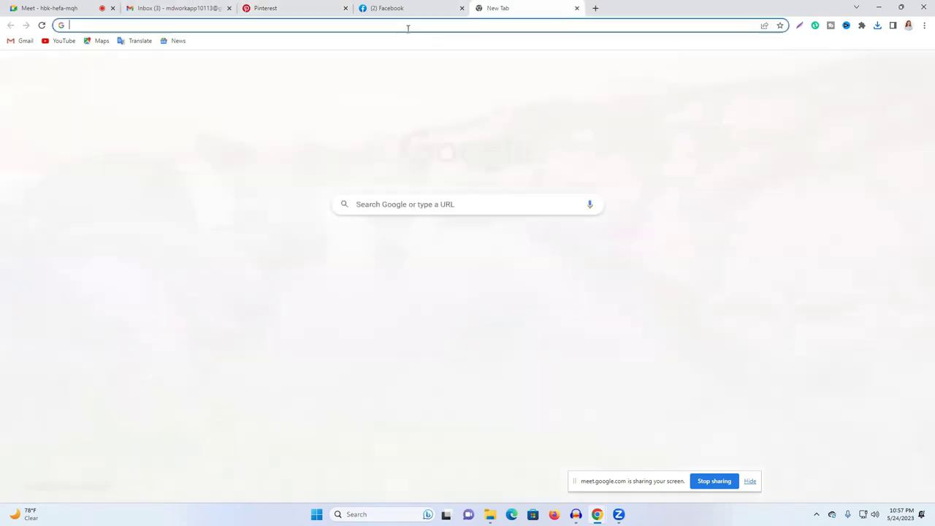
{"action": "left_click", "coordinate": [406, 26]}
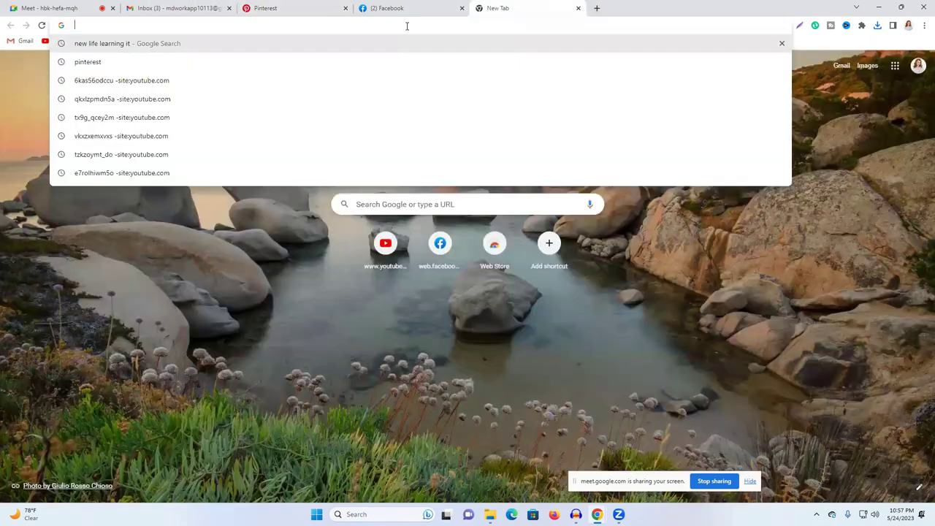
{"action": "left_click", "coordinate": [236, 50]}
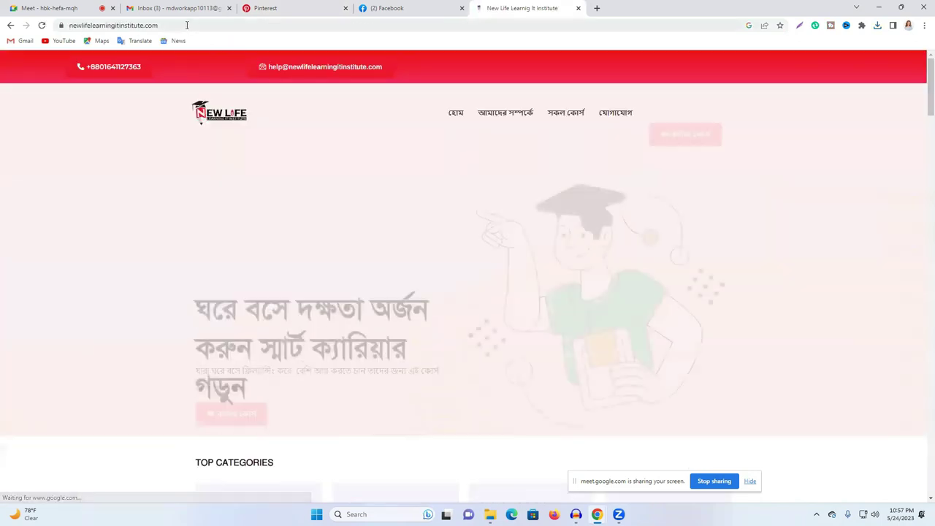
{"action": "left_click", "coordinate": [191, 33]}
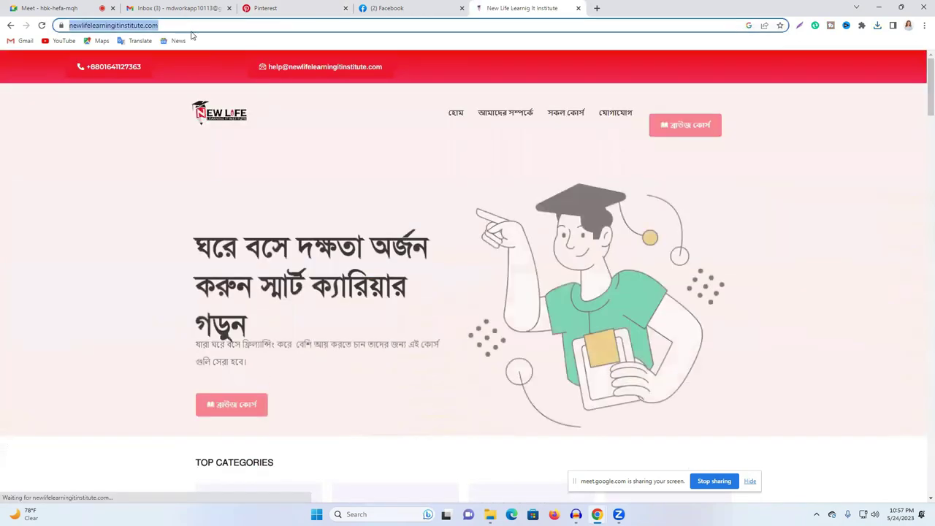
{"action": "right_click", "coordinate": [191, 32]}
{"action": "left_click", "coordinate": [220, 77]}
{"action": "left_click", "coordinate": [390, 8]}
{"action": "left_click", "coordinate": [299, 7]}
{"action": "left_click", "coordinate": [535, 223]}
{"action": "key", "text": "ctrl+v"}
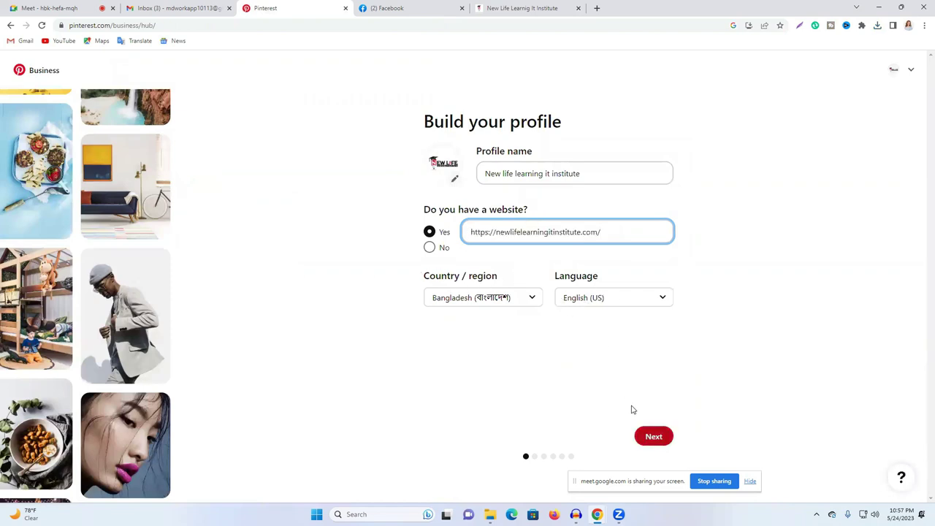
{"action": "left_click", "coordinate": [653, 436]}
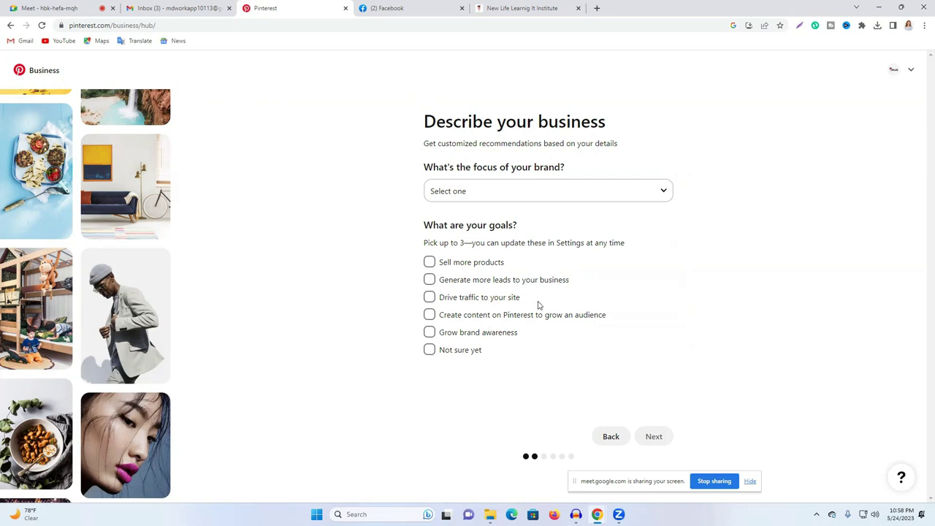
- Tick the Drive traffic, Create content and Grow brand awareness goals
{"action": "left_click", "coordinate": [483, 318]}
{"action": "left_click", "coordinate": [429, 333]}
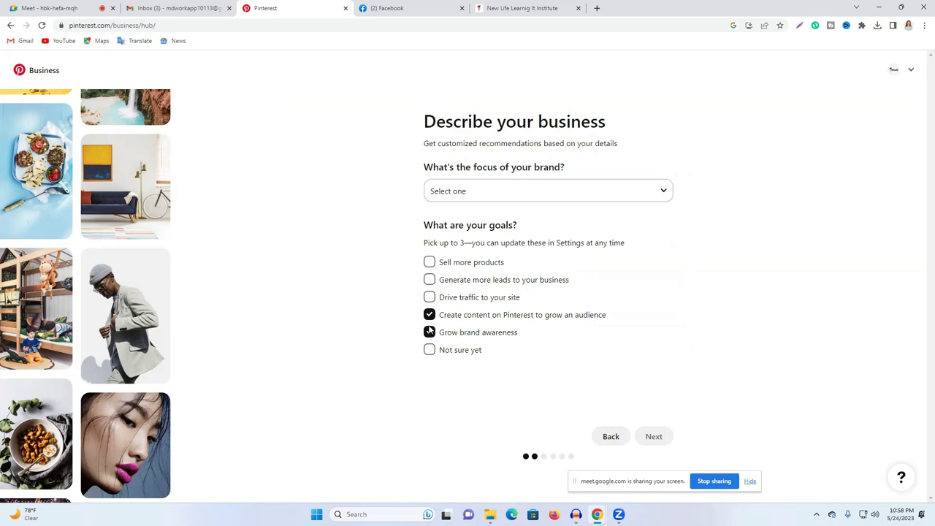
{"action": "left_click", "coordinate": [428, 262]}
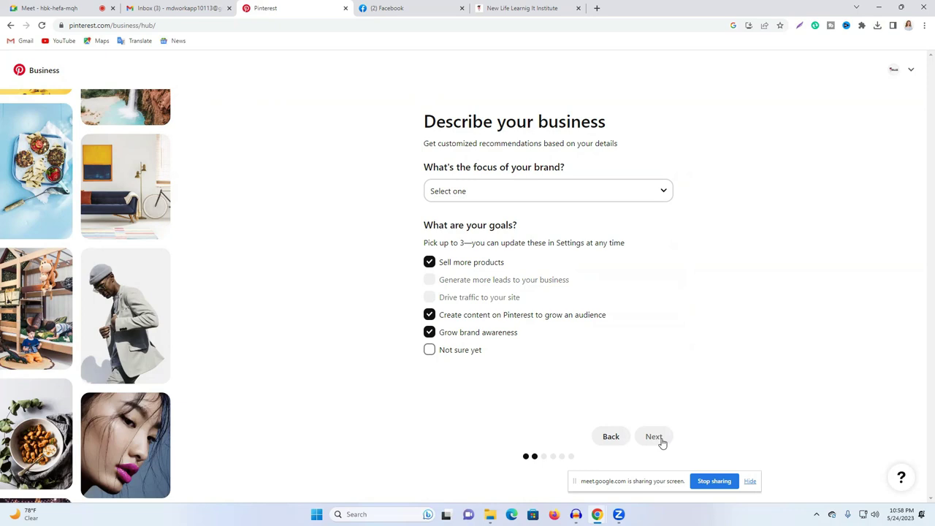
{"action": "left_click", "coordinate": [430, 350]}
{"action": "left_click", "coordinate": [428, 333]}
{"action": "left_click", "coordinate": [428, 315]}
{"action": "left_click", "coordinate": [429, 298]}
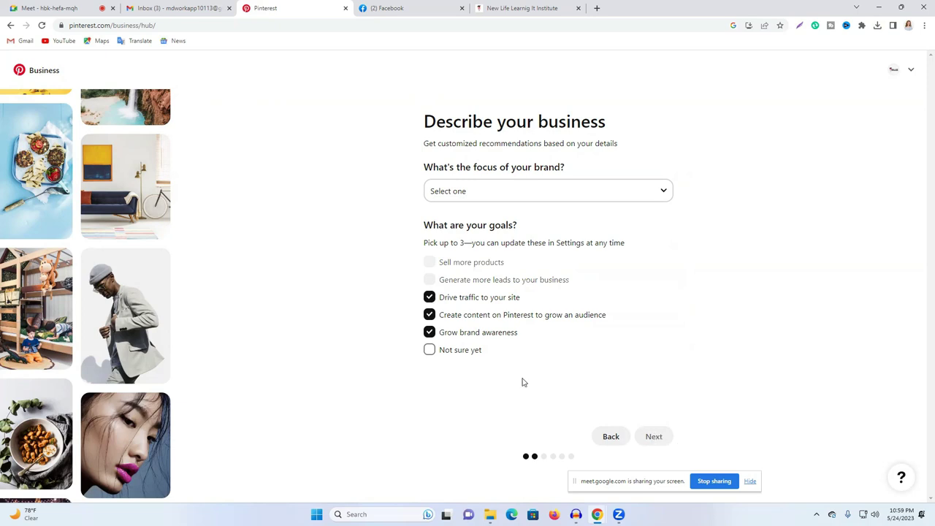
- Set the brand focus to Education and continue to the business type question
{"action": "left_click", "coordinate": [589, 191]}
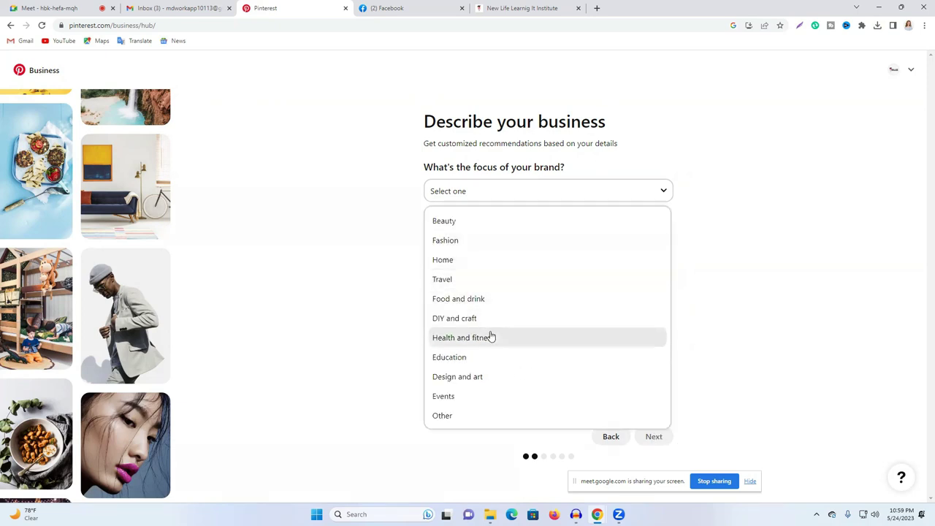
{"action": "left_click", "coordinate": [447, 414]}
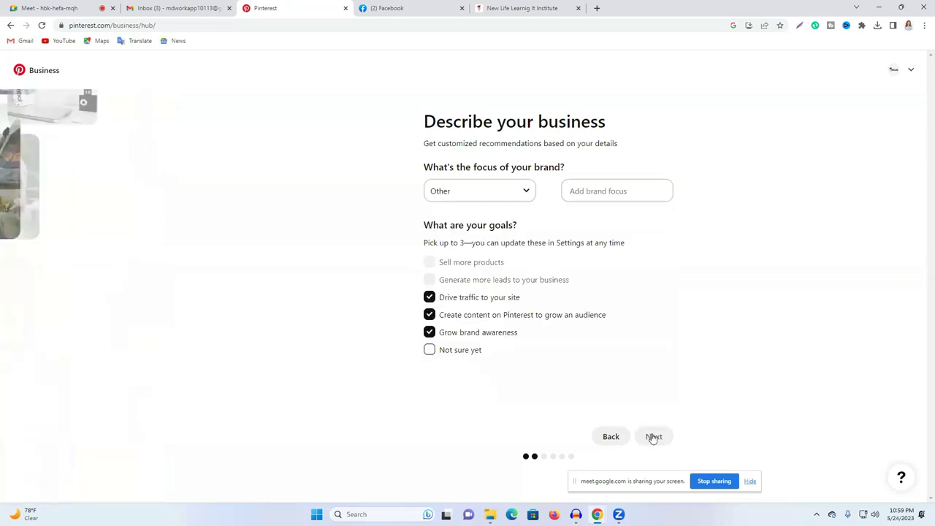
{"action": "left_click", "coordinate": [594, 185]}
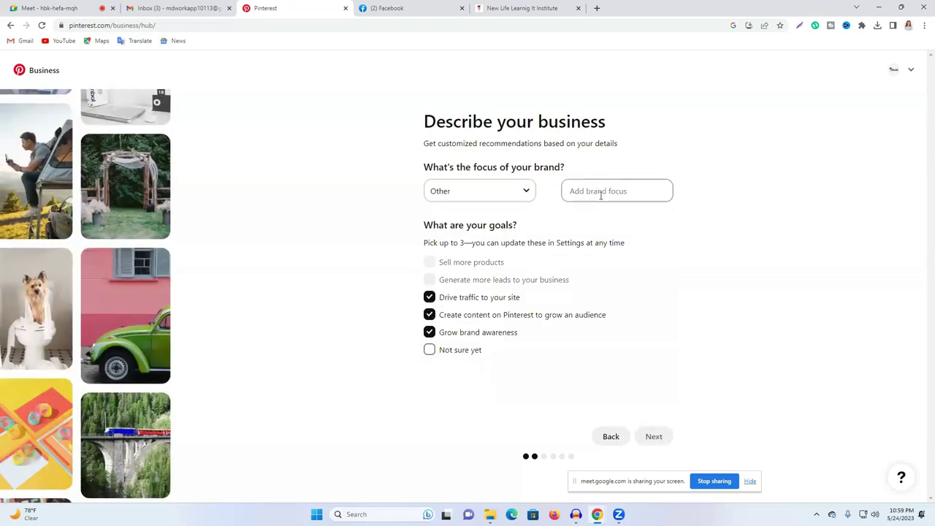
{"action": "left_click", "coordinate": [515, 195]}
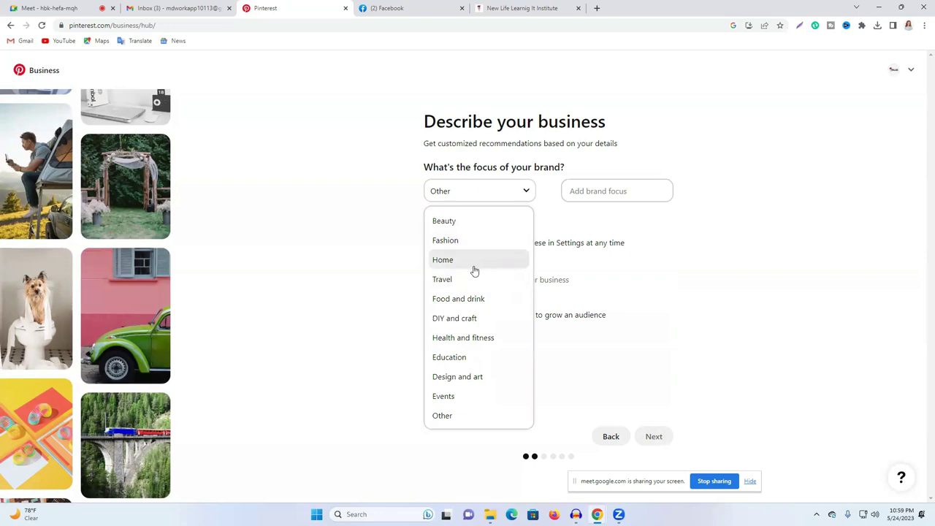
{"action": "left_click", "coordinate": [471, 357]}
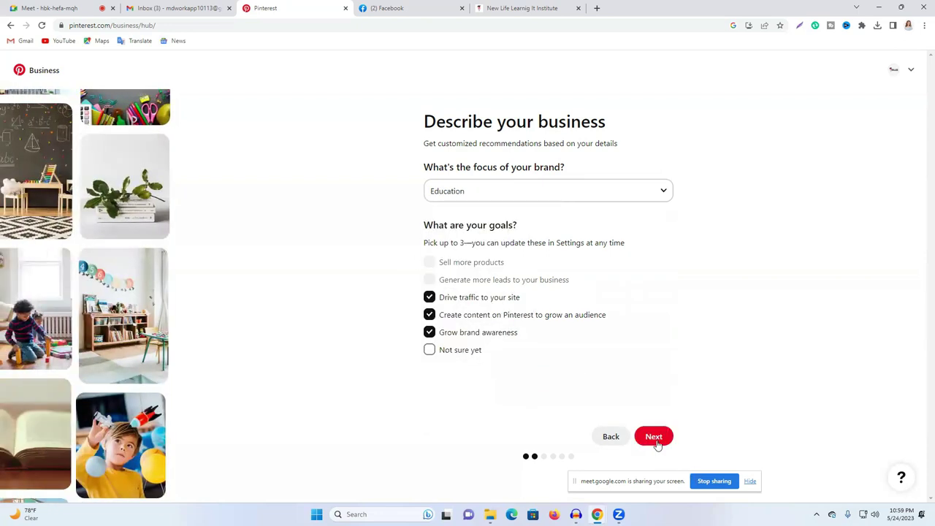
{"action": "left_click", "coordinate": [654, 437]}
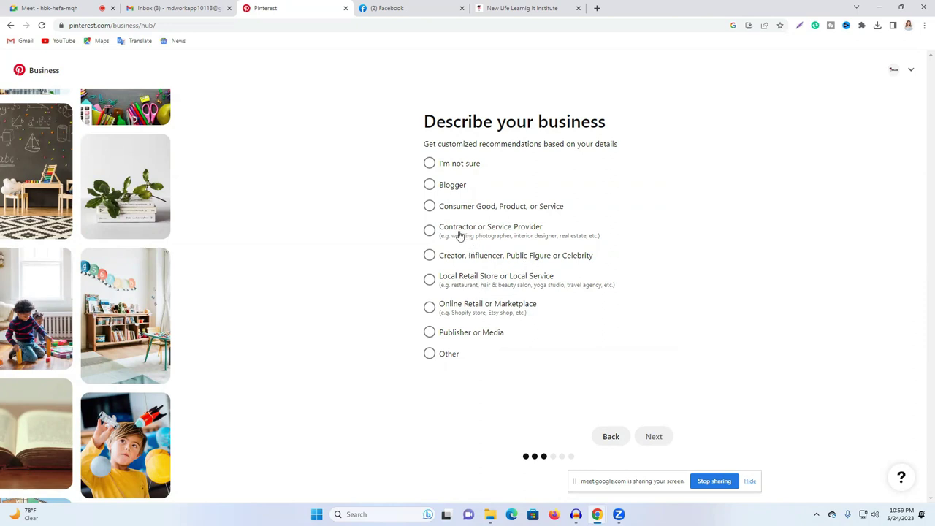
- Choose Contractor or Service Provider as the business type and answer 'I'm not sure yet' about ads
{"action": "left_click", "coordinate": [430, 231]}
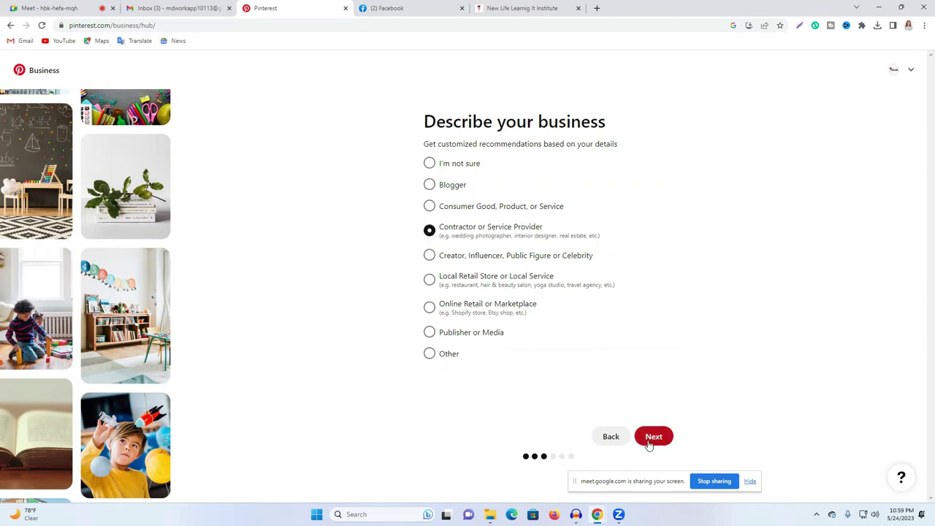
{"action": "left_click", "coordinate": [652, 439]}
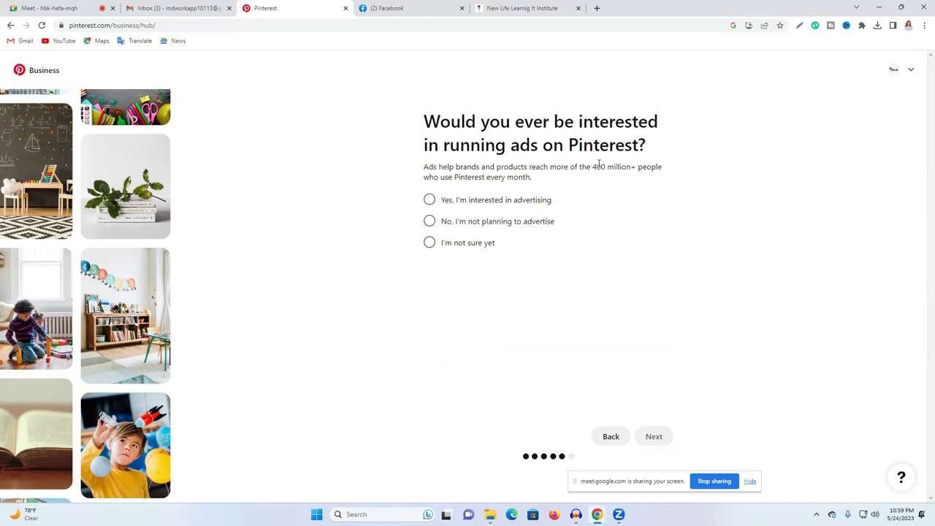
{"action": "left_click_drag", "start_coordinate": [597, 166], "coordinate": [628, 167]}
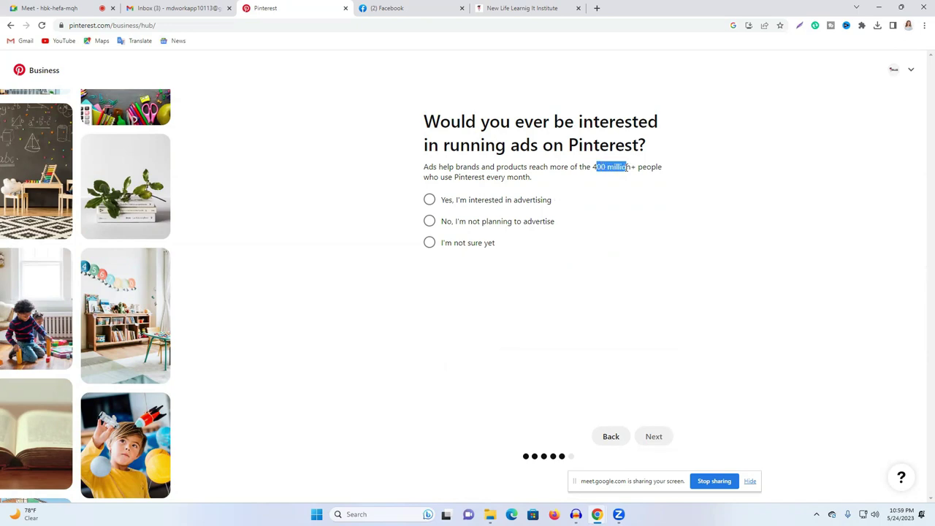
{"action": "double_click", "coordinate": [640, 167]}
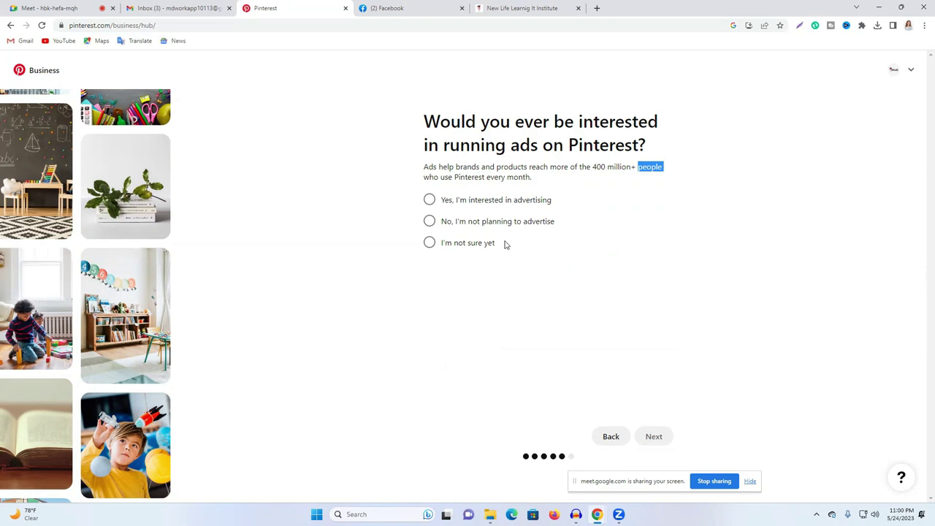
{"action": "left_click", "coordinate": [430, 245]}
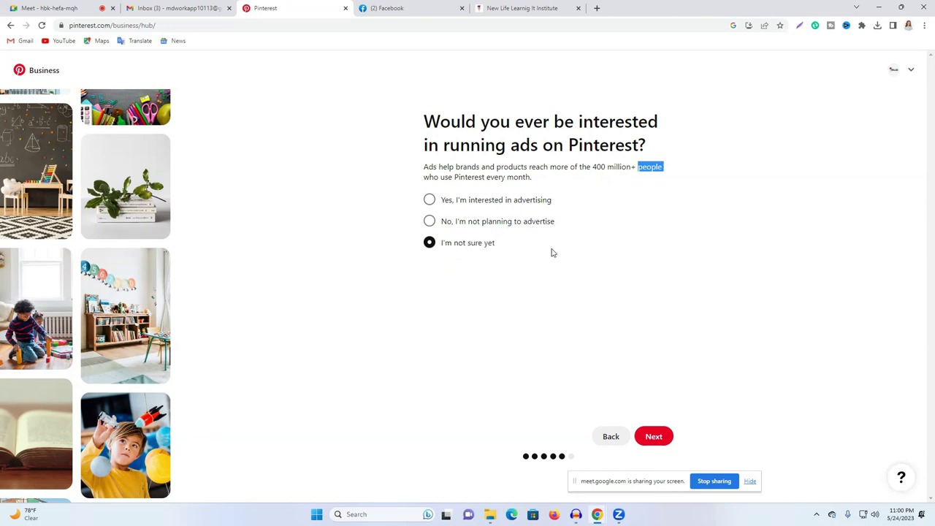
{"action": "left_click", "coordinate": [654, 437]}
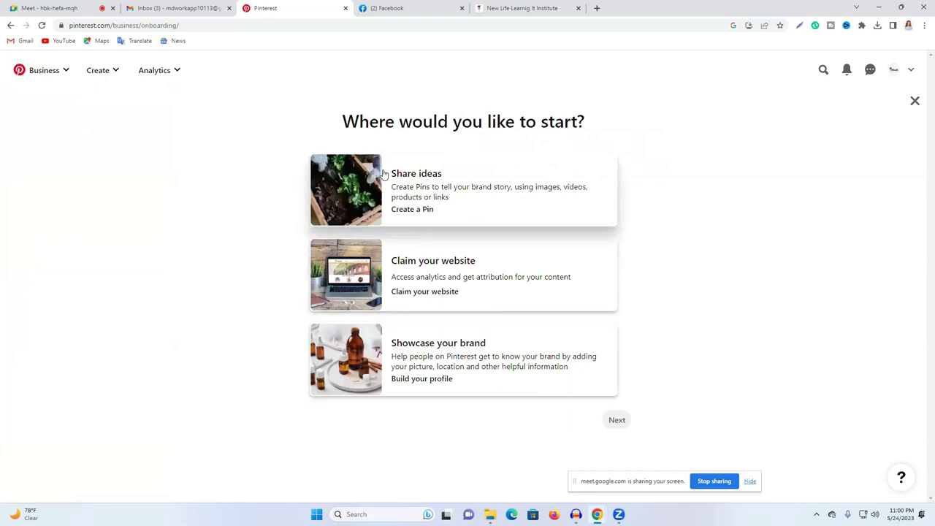
- Choose to start by sharing ideas as pins and step through the Pin builder introduction slides
{"action": "left_click", "coordinate": [443, 188]}
{"action": "left_click", "coordinate": [618, 420]}
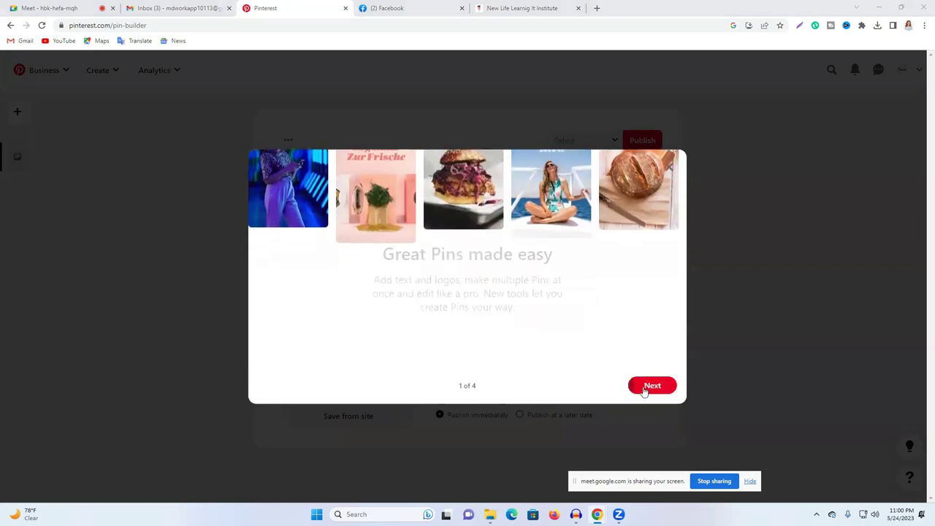
{"action": "left_click", "coordinate": [651, 387]}
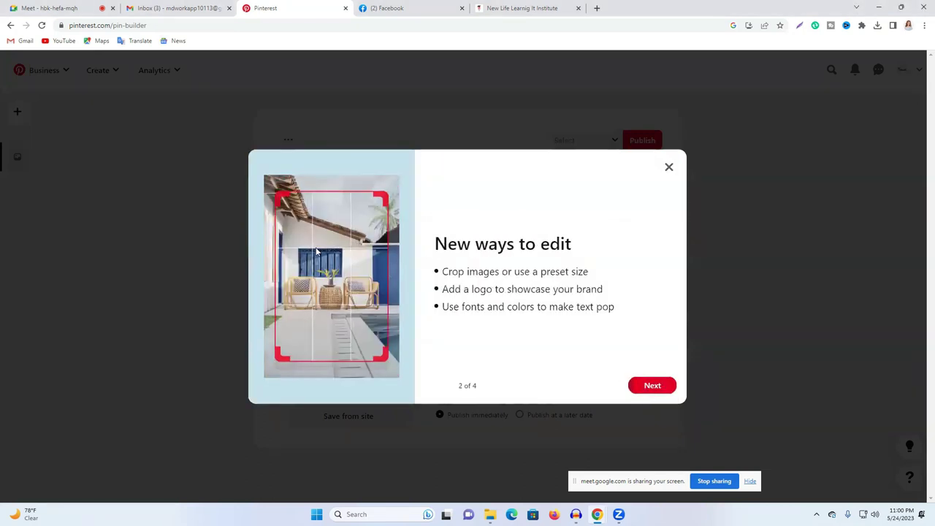
{"action": "left_click", "coordinate": [651, 386]}
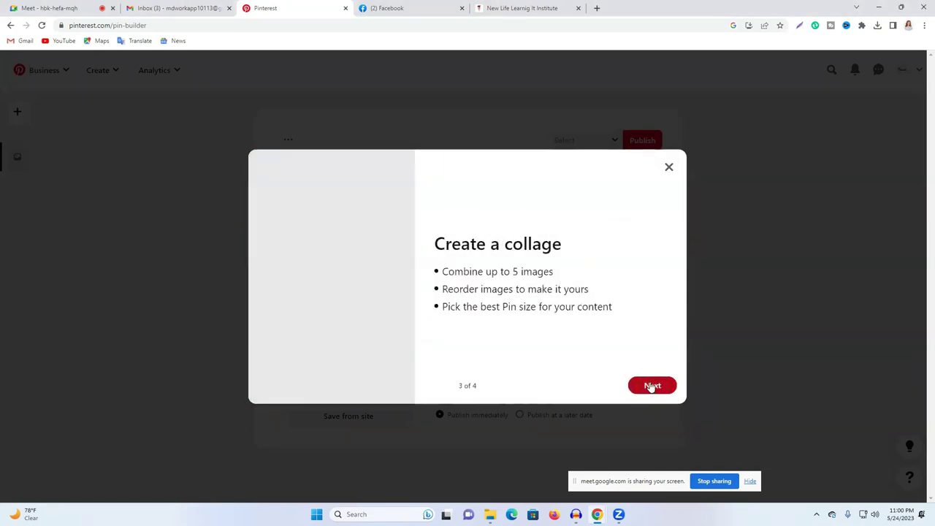
{"action": "left_click", "coordinate": [651, 387]}
- Run through the Pin builder's guided tour tips to the end and close it
{"action": "left_click", "coordinate": [650, 387]}
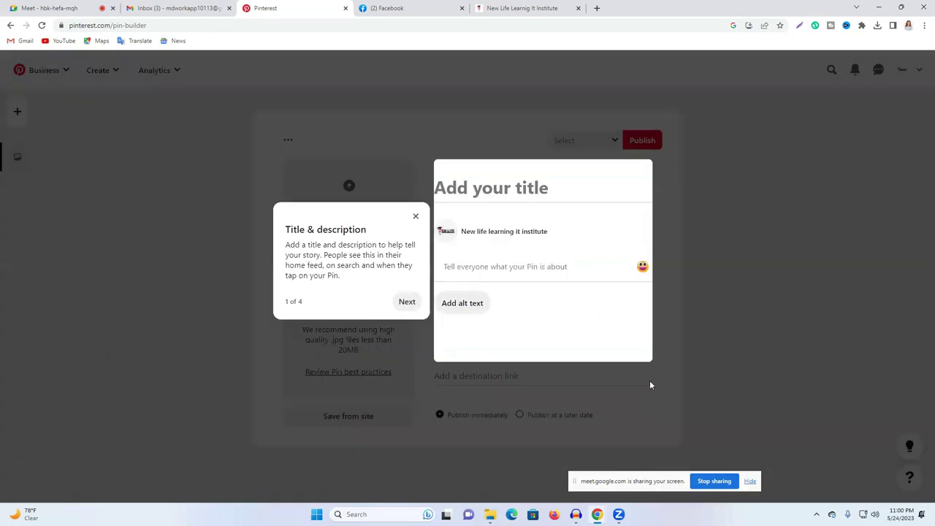
{"action": "left_click", "coordinate": [407, 301]}
{"action": "left_click", "coordinate": [407, 413]}
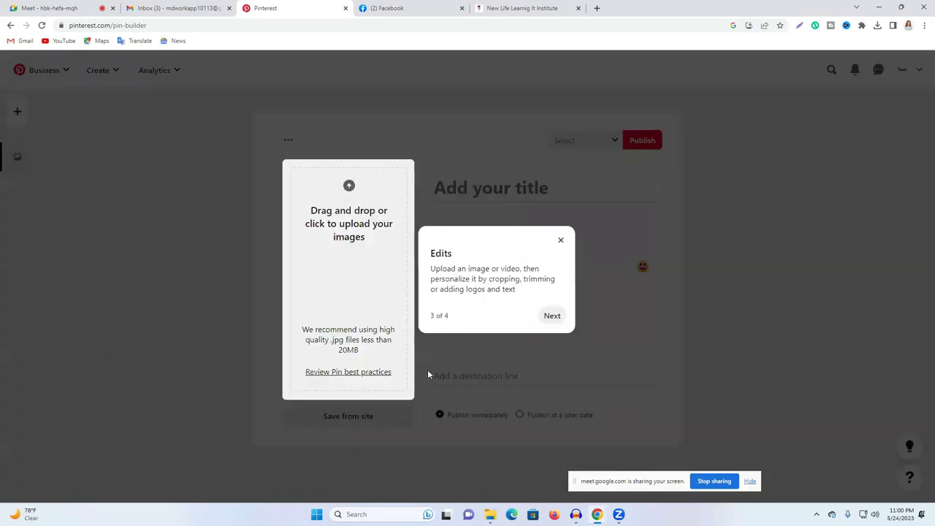
{"action": "left_click", "coordinate": [552, 316]}
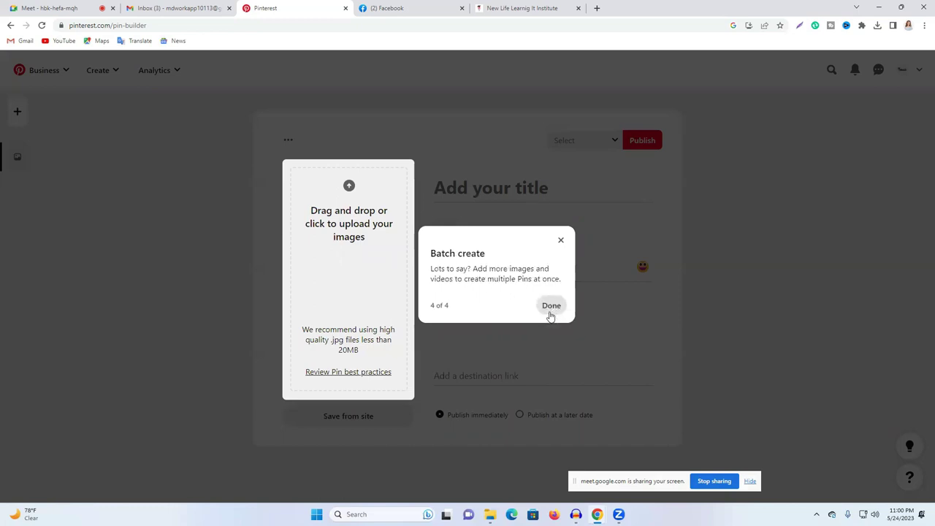
{"action": "left_click", "coordinate": [553, 311]}
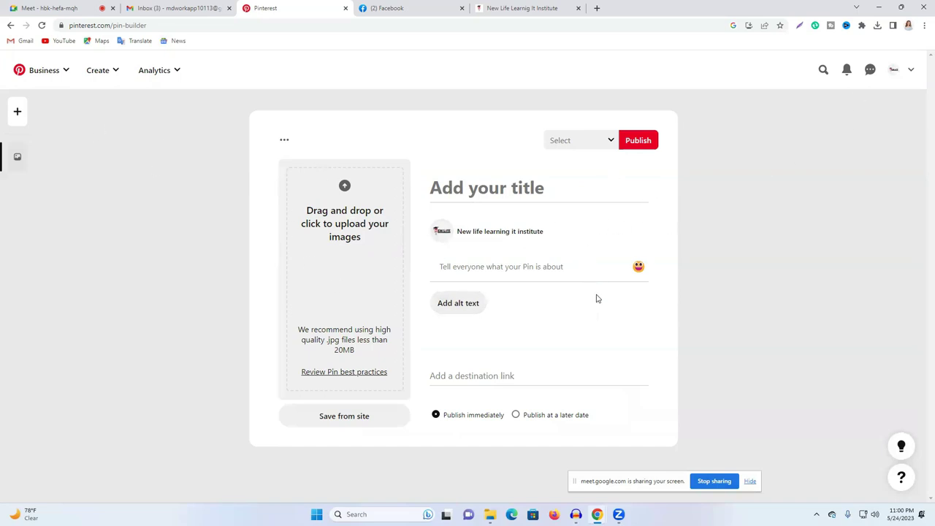
- Visit the Business Hub, the home feed and the business profile from the Business menu
{"action": "left_click", "coordinate": [65, 73]}
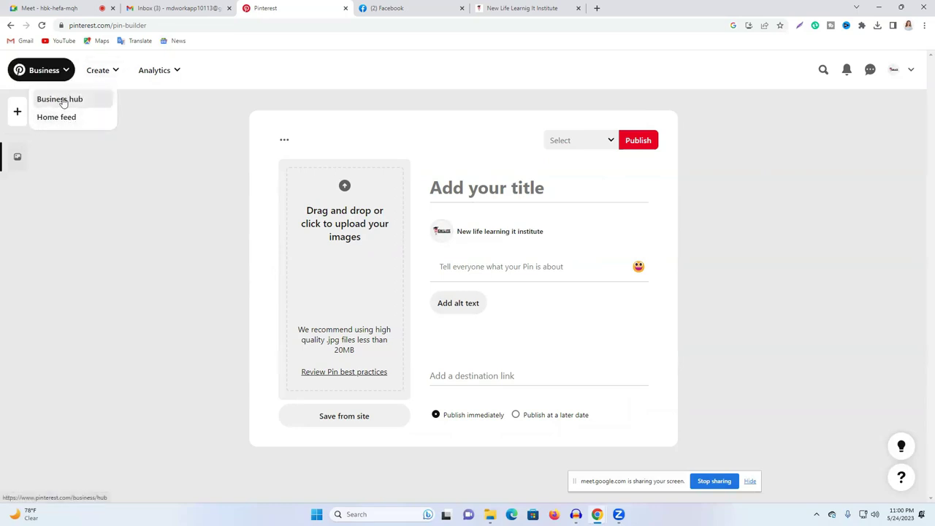
{"action": "left_click", "coordinate": [71, 105]}
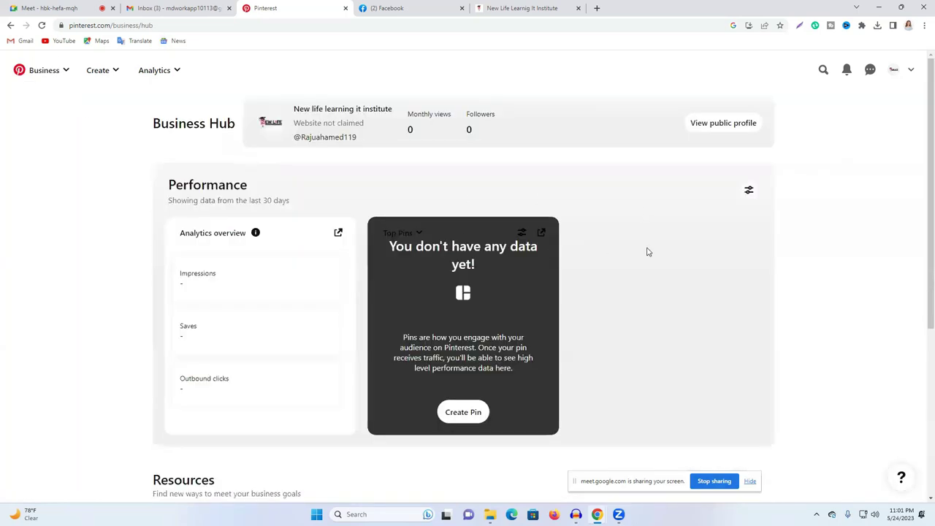
{"action": "left_click", "coordinate": [69, 76]}
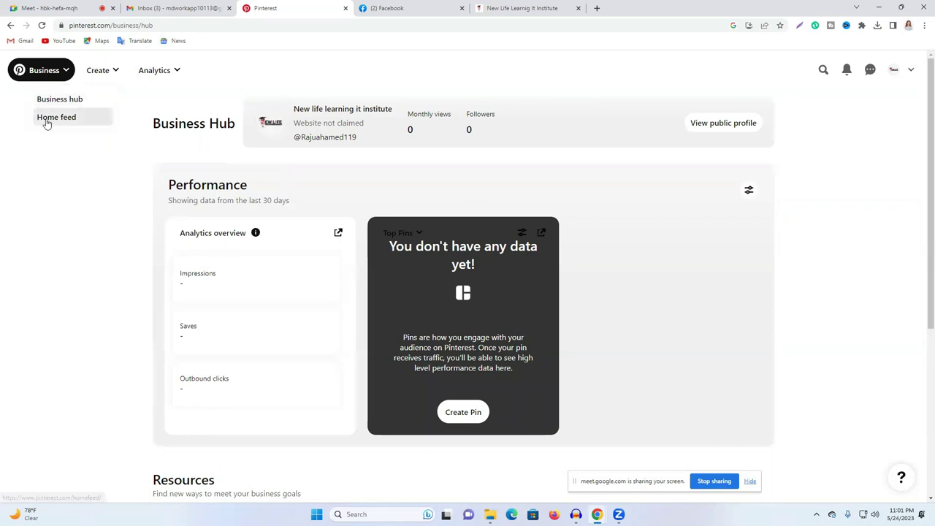
{"action": "left_click", "coordinate": [63, 123]}
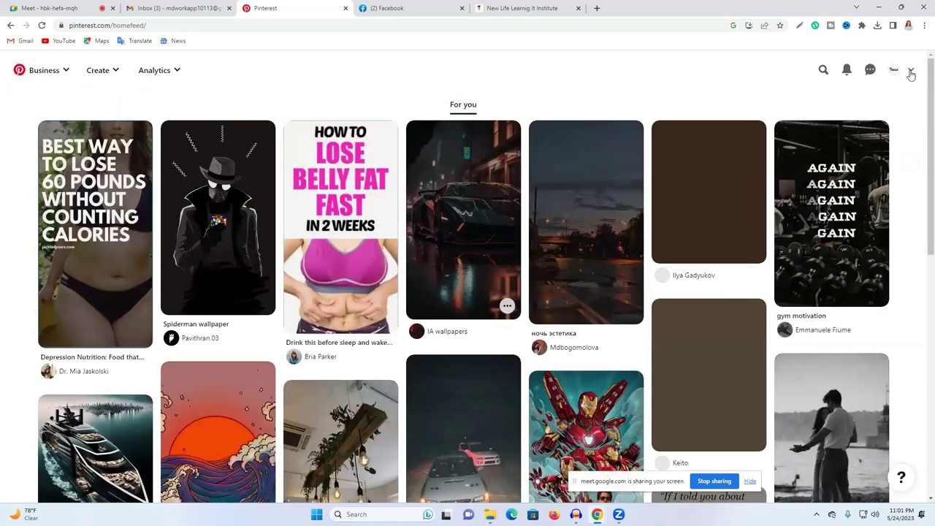
{"action": "left_click", "coordinate": [894, 71]}
{"action": "left_click", "coordinate": [909, 72]}
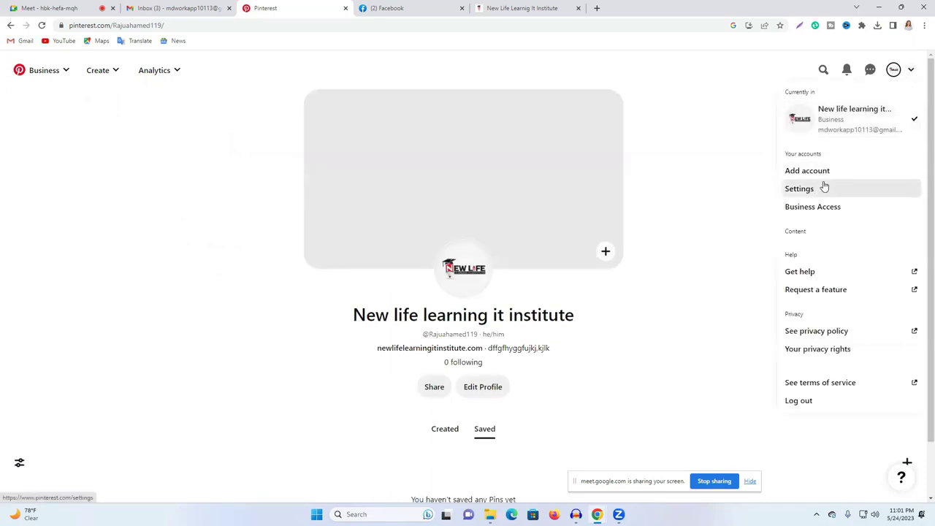
{"action": "left_click", "coordinate": [738, 283]}
{"action": "scroll", "coordinate": [586, 319], "scroll_direction": "down", "scroll_amount": 1}
{"action": "scroll", "coordinate": [528, 204], "scroll_direction": "up", "scroll_amount": 1}
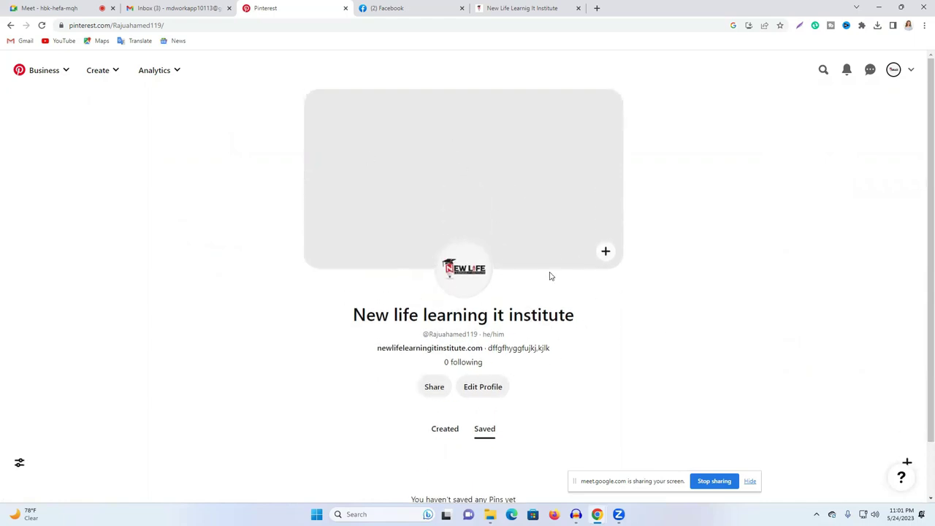
{"action": "scroll", "coordinate": [502, 288], "scroll_direction": "down", "scroll_amount": 1}
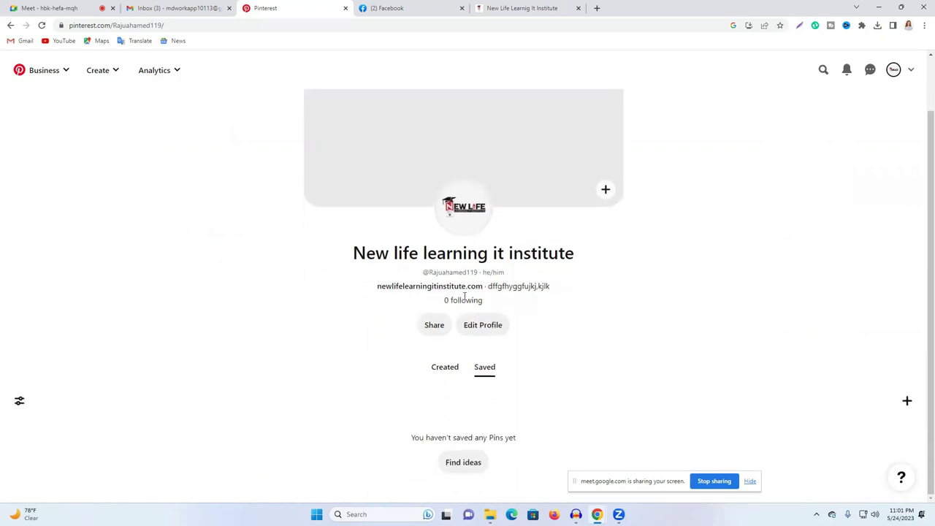
{"action": "scroll", "coordinate": [466, 296], "scroll_direction": "up", "scroll_amount": 1}
- Return to the Business Hub, open the public profile and start adding a cover image
{"action": "left_click", "coordinate": [64, 72]}
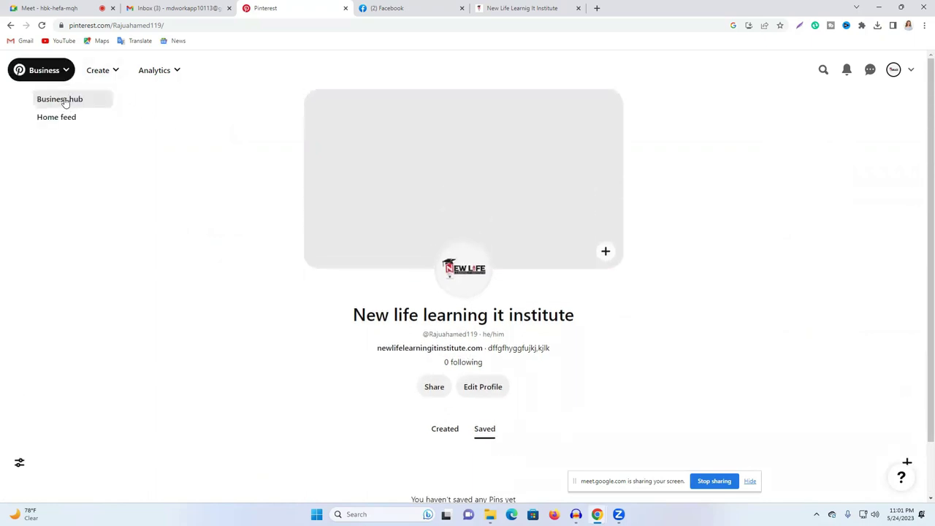
{"action": "left_click", "coordinate": [71, 106]}
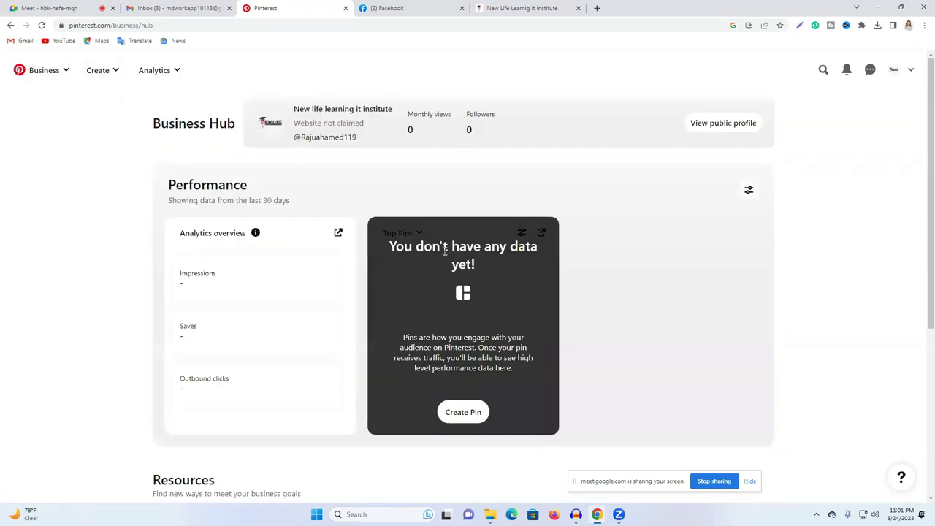
{"action": "scroll", "coordinate": [306, 296], "scroll_direction": "down", "scroll_amount": 2}
{"action": "scroll", "coordinate": [359, 293], "scroll_direction": "up", "scroll_amount": 2}
{"action": "left_click", "coordinate": [710, 125]}
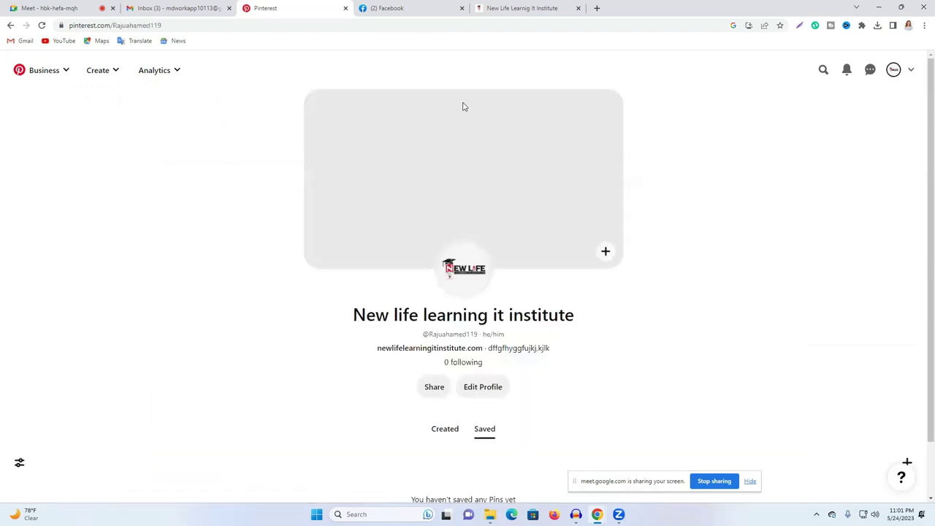
{"action": "left_click", "coordinate": [606, 254]}
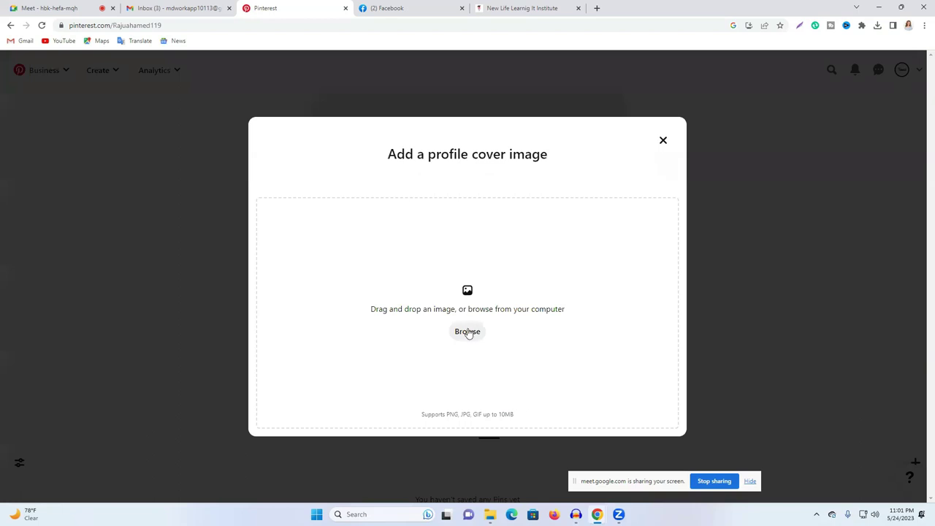
- Upload a WhatsApp image from Downloads as the profile cover
{"action": "left_click", "coordinate": [467, 331]}
{"action": "left_click", "coordinate": [161, 109]}
{"action": "left_click", "coordinate": [150, 124]}
{"action": "left_click", "coordinate": [139, 151]}
{"action": "left_click", "coordinate": [135, 167]}
{"action": "left_click", "coordinate": [134, 183]}
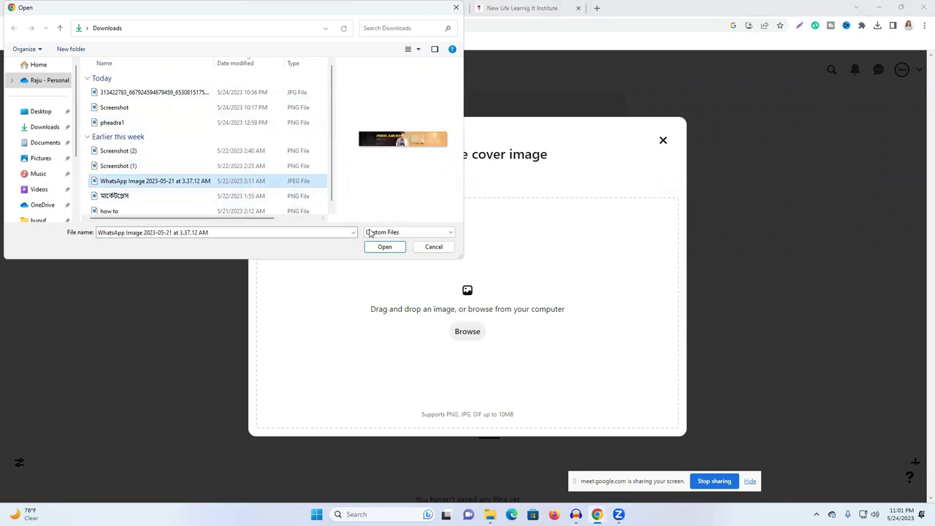
{"action": "left_click", "coordinate": [384, 247]}
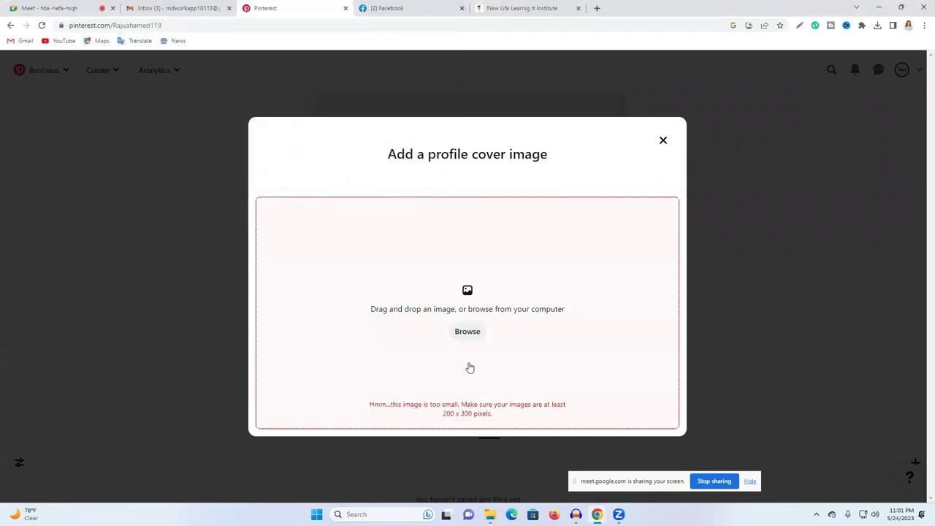
- Replace the cover with the logo JPG and accept the crop
{"action": "left_click", "coordinate": [467, 332]}
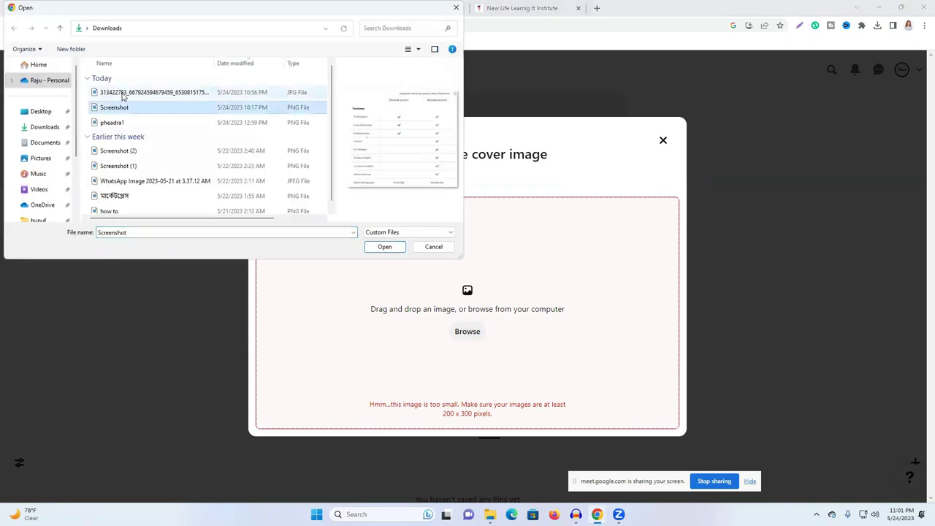
{"action": "left_click", "coordinate": [123, 93]}
{"action": "left_click", "coordinate": [385, 247]}
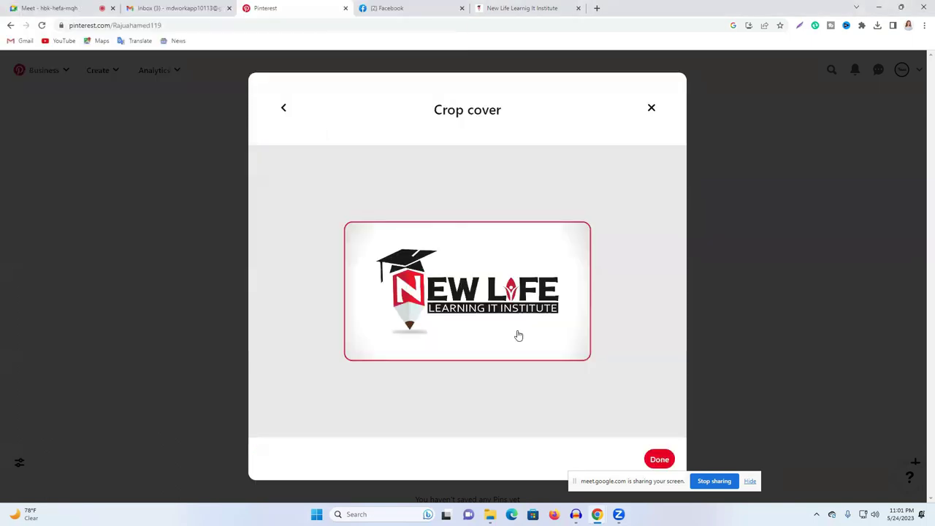
{"action": "left_click", "coordinate": [657, 449]}
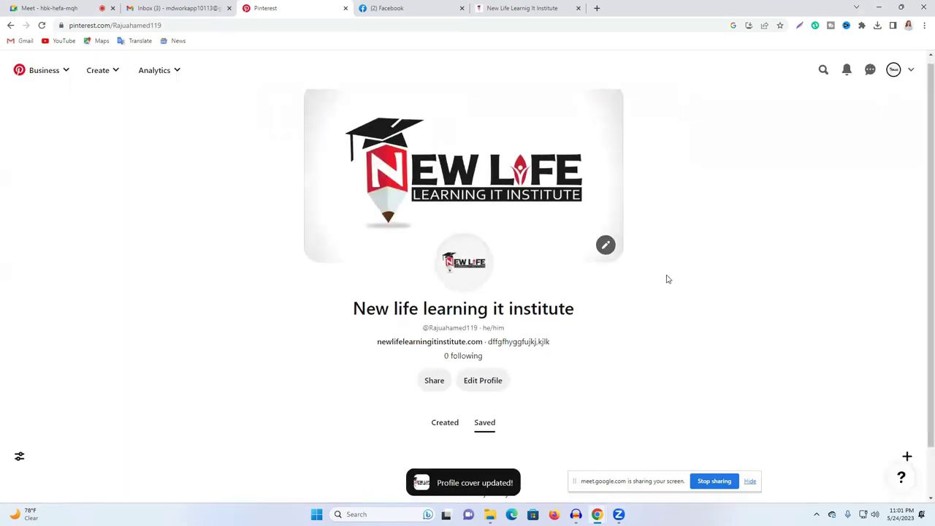
{"action": "scroll", "coordinate": [452, 291], "scroll_direction": "down", "scroll_amount": 1}
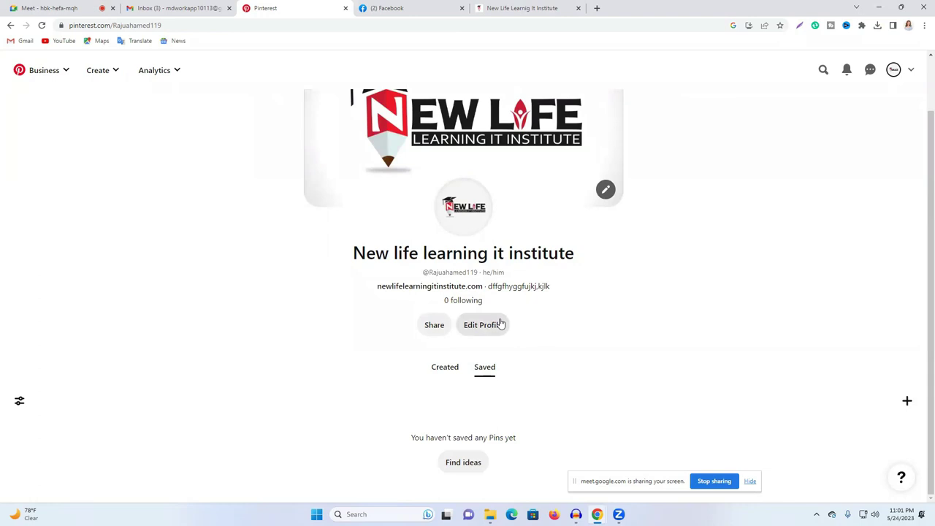
{"action": "left_click", "coordinate": [910, 70]}
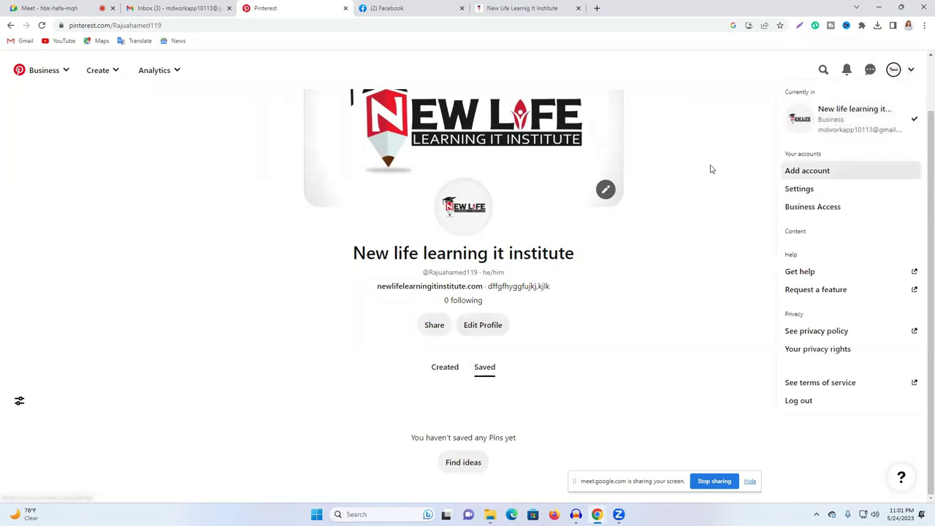
- Open the profile settings and set the business address country to Bangladesh
{"action": "left_click", "coordinate": [663, 178]}
{"action": "left_click", "coordinate": [478, 322]}
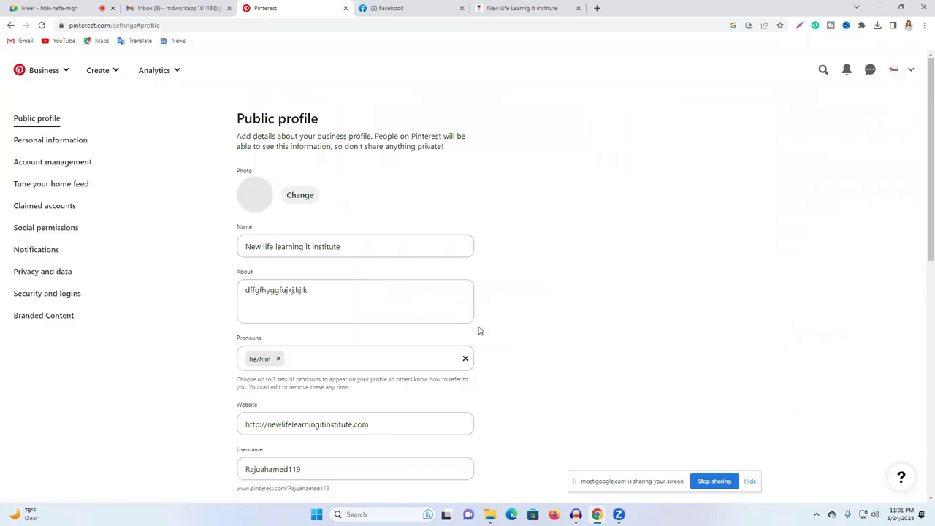
{"action": "double_click", "coordinate": [317, 287]}
{"action": "scroll", "coordinate": [365, 285], "scroll_direction": "down", "scroll_amount": 5}
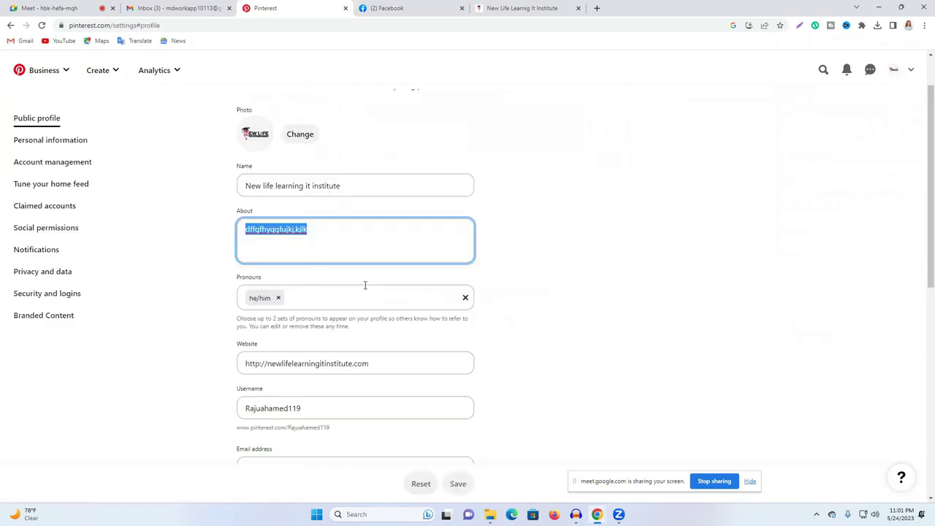
{"action": "scroll", "coordinate": [332, 322], "scroll_direction": "down", "scroll_amount": 2}
{"action": "left_click", "coordinate": [263, 164]}
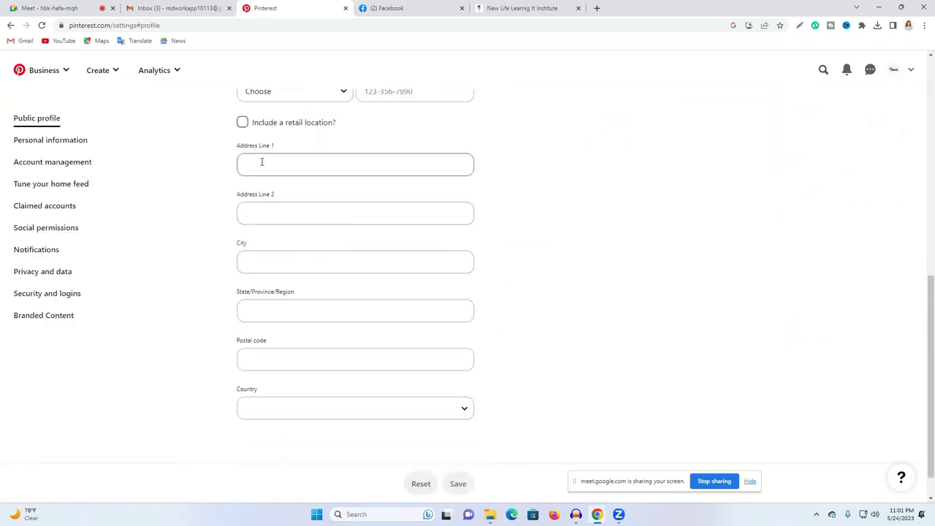
{"action": "left_click", "coordinate": [271, 261]}
{"action": "left_click", "coordinate": [260, 359]}
{"action": "left_click", "coordinate": [257, 408]}
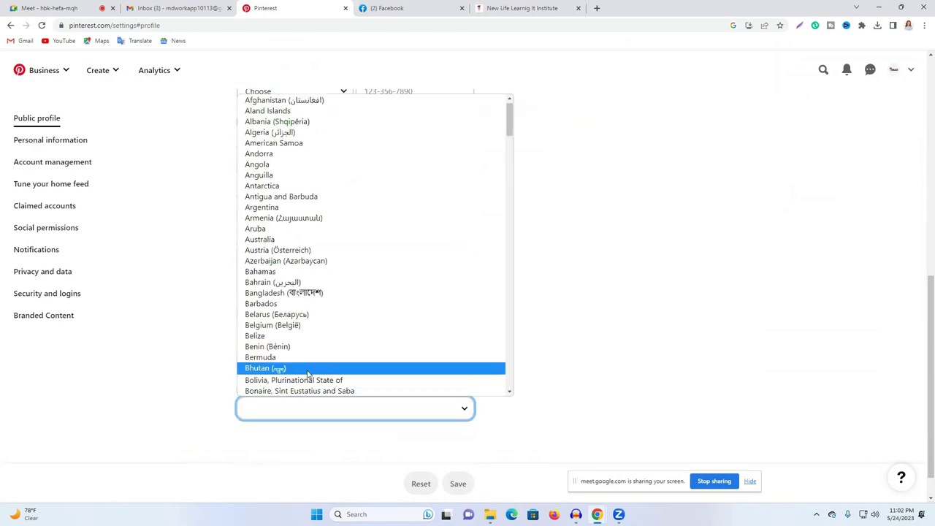
{"action": "left_click", "coordinate": [307, 292]}
- Copy the State/Province/Region value into Address Line 1 and save the public profile
{"action": "left_click", "coordinate": [293, 356]}
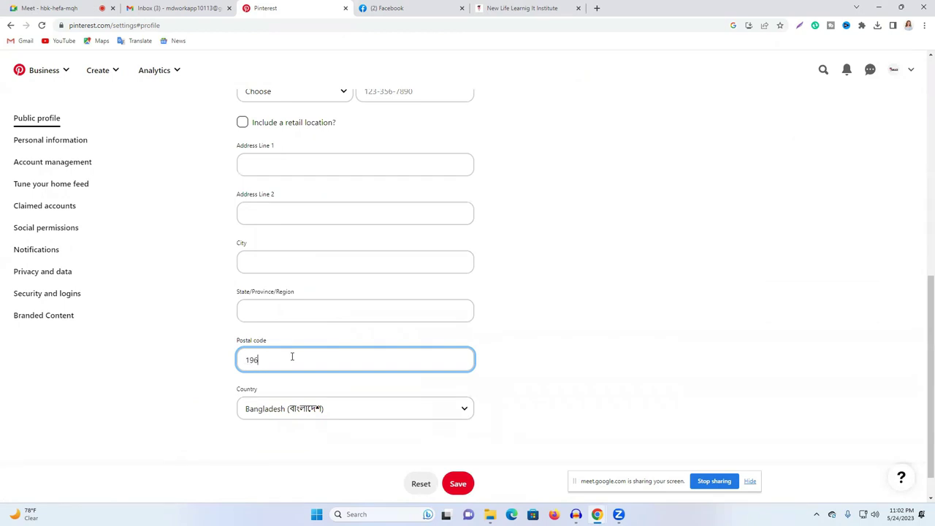
{"action": "left_click", "coordinate": [305, 312]}
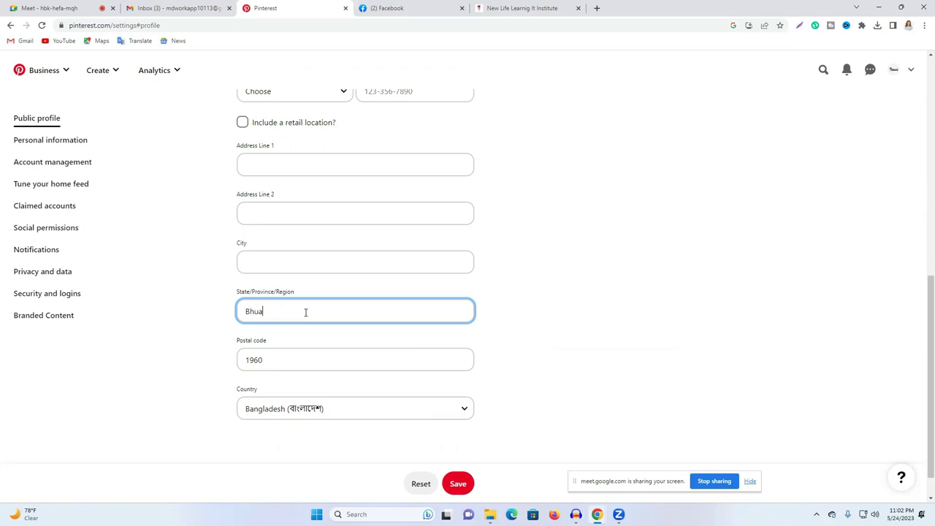
{"action": "left_click", "coordinate": [303, 265]}
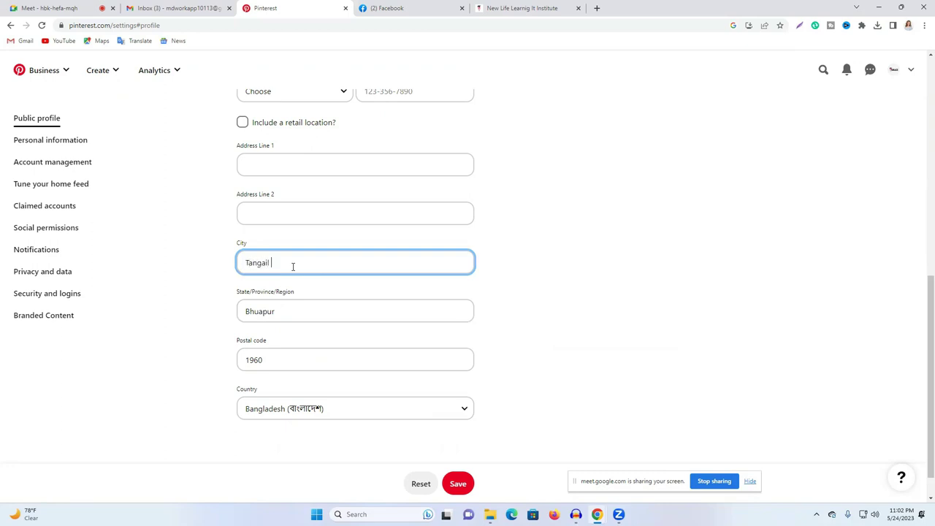
{"action": "left_click", "coordinate": [259, 212]}
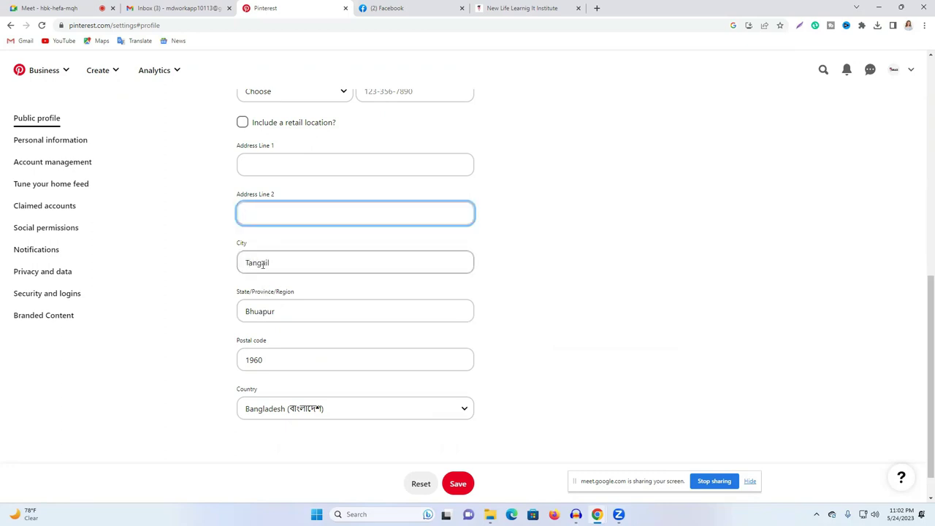
{"action": "left_click", "coordinate": [263, 310]}
{"action": "double_click", "coordinate": [263, 308]}
{"action": "key", "text": "ctrl+c"}
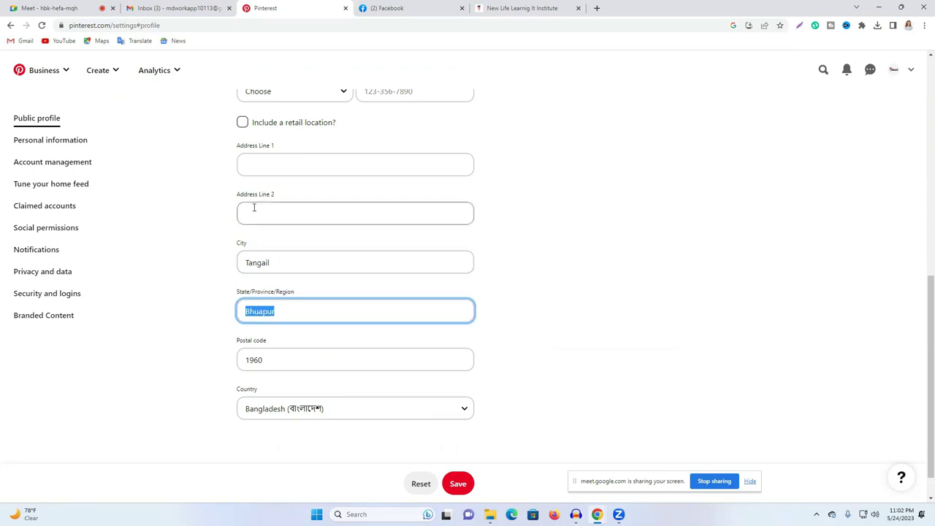
{"action": "left_click", "coordinate": [267, 169]}
{"action": "key", "text": "ctrl+v"}
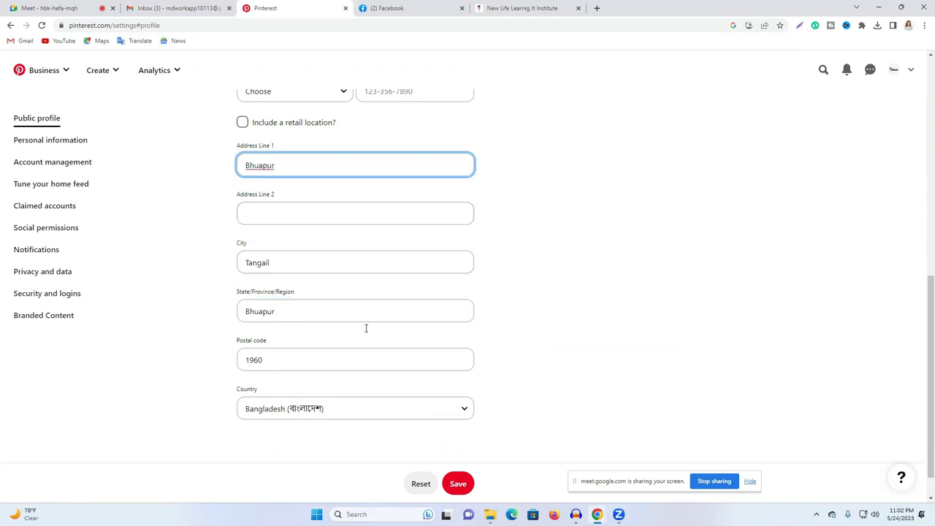
{"action": "left_click", "coordinate": [467, 483]}
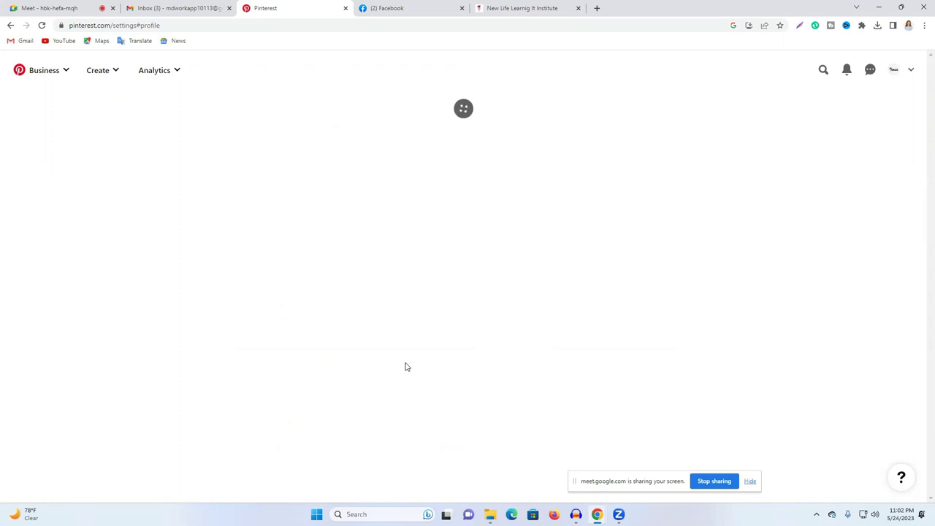
{"action": "scroll", "coordinate": [361, 336], "scroll_direction": "down", "scroll_amount": 1}
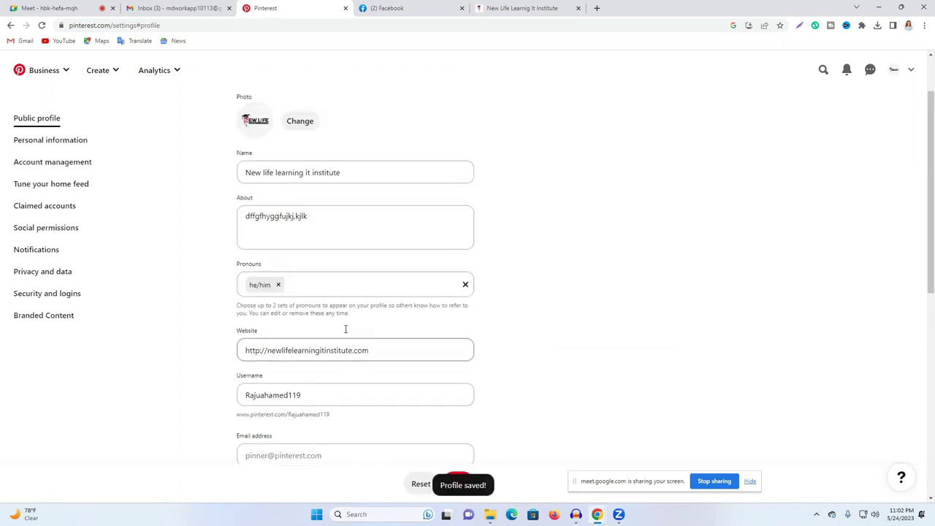
{"action": "scroll", "coordinate": [346, 330], "scroll_direction": "up", "scroll_amount": 1}
{"action": "left_click", "coordinate": [77, 142]}
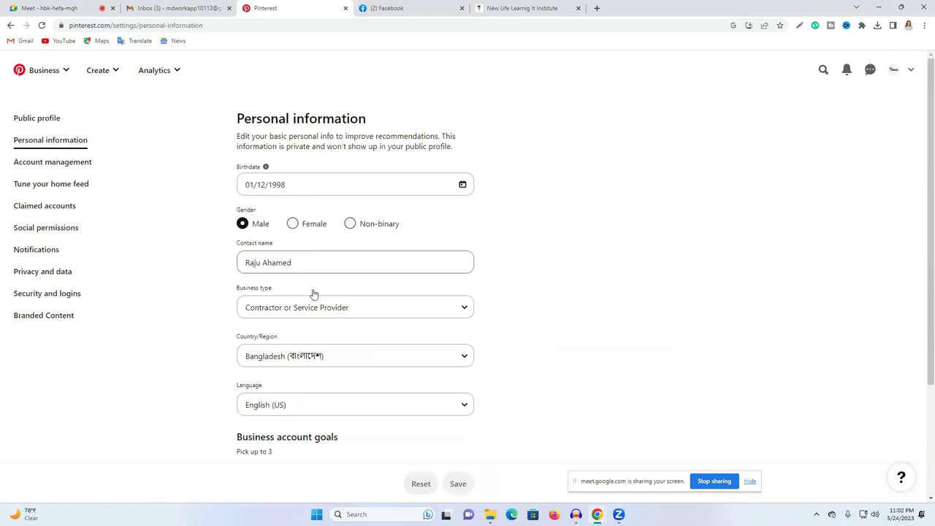
- Look over the Tune your home feed, Claimed accounts and Social permissions settings, then return to the profile
{"action": "left_click", "coordinate": [55, 188]}
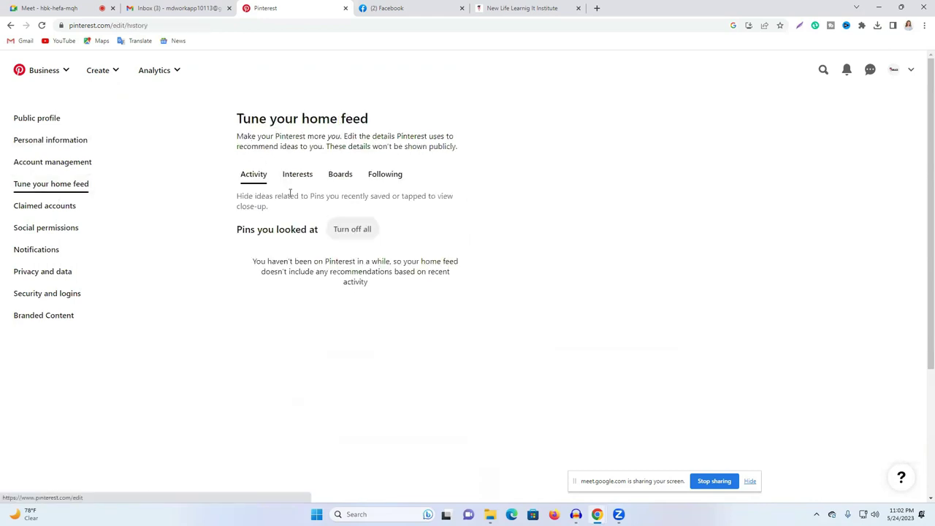
{"action": "left_click", "coordinate": [52, 208]}
{"action": "left_click", "coordinate": [53, 229]}
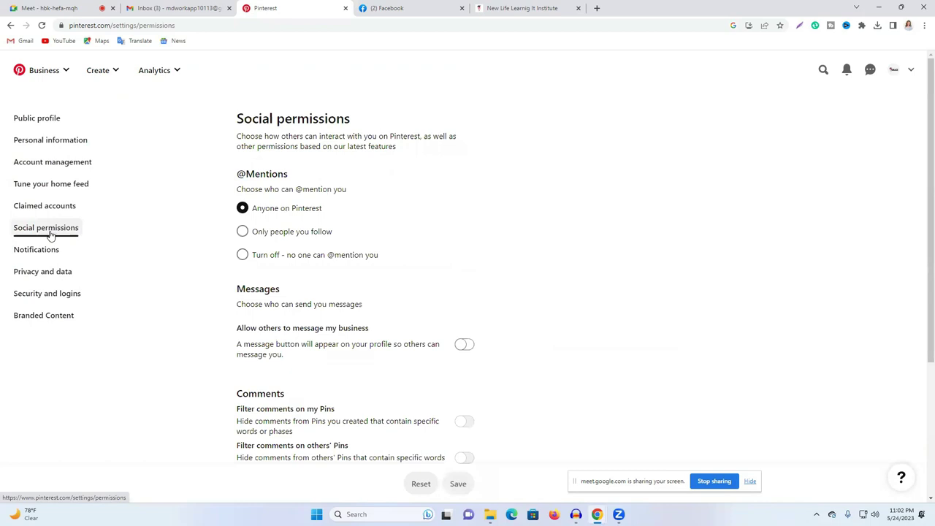
{"action": "left_click", "coordinate": [891, 69]}
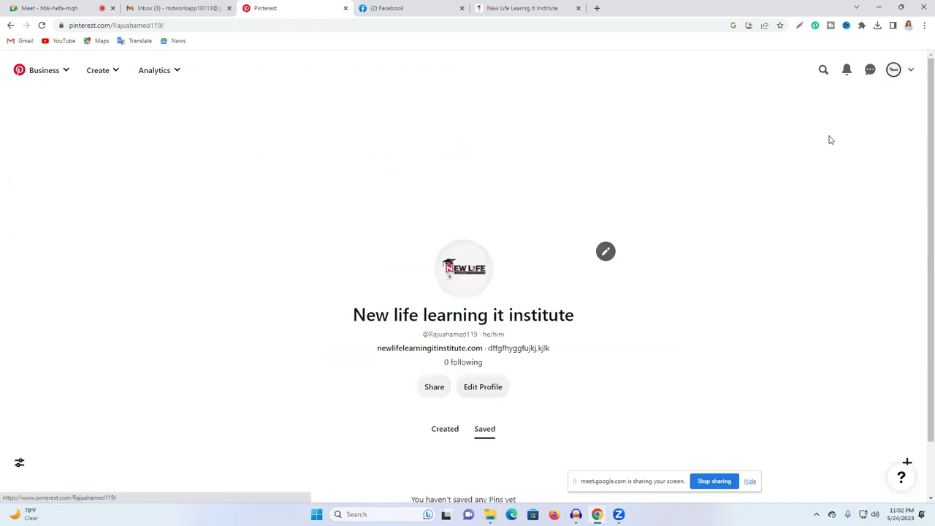
{"action": "scroll", "coordinate": [502, 256], "scroll_direction": "down", "scroll_amount": 1}
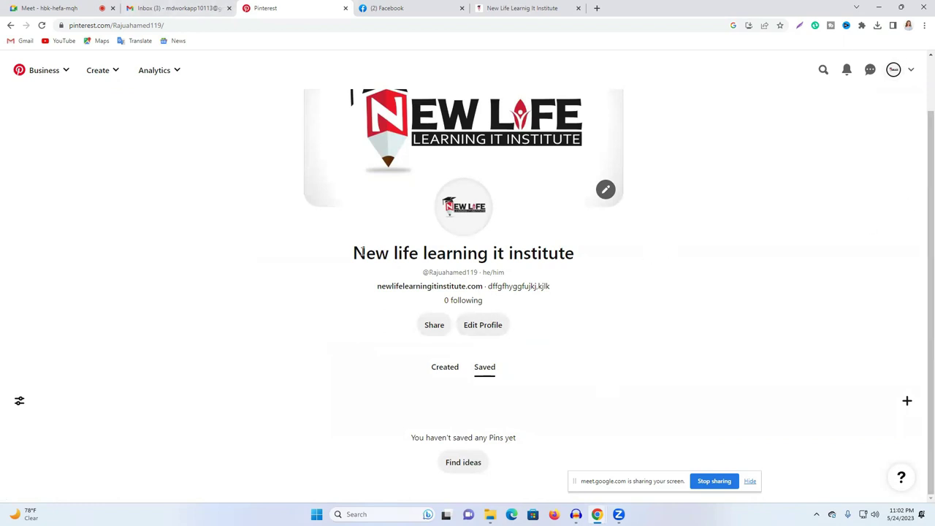
- Save the 'No risk, no story.' pin to a new board, renaming it after 'feed' is rejected
{"action": "left_click", "coordinate": [463, 463]}
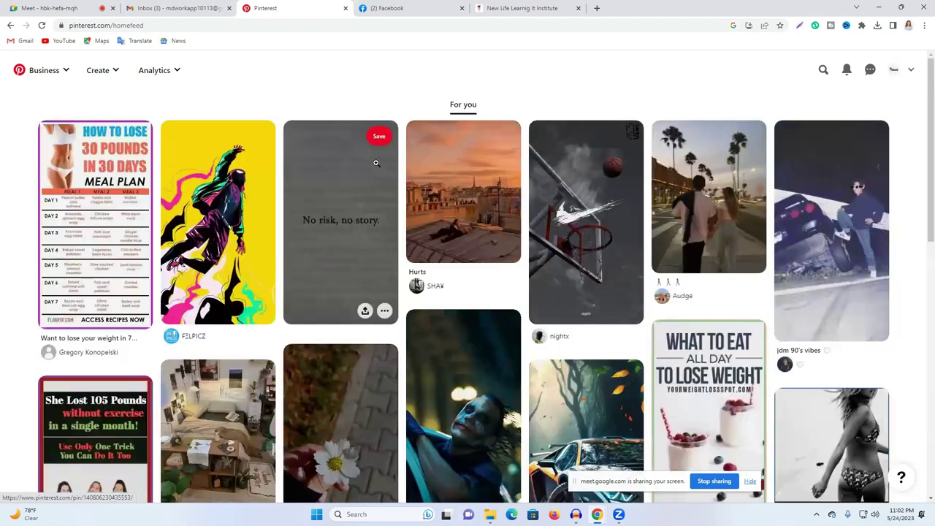
{"action": "left_click", "coordinate": [379, 138]}
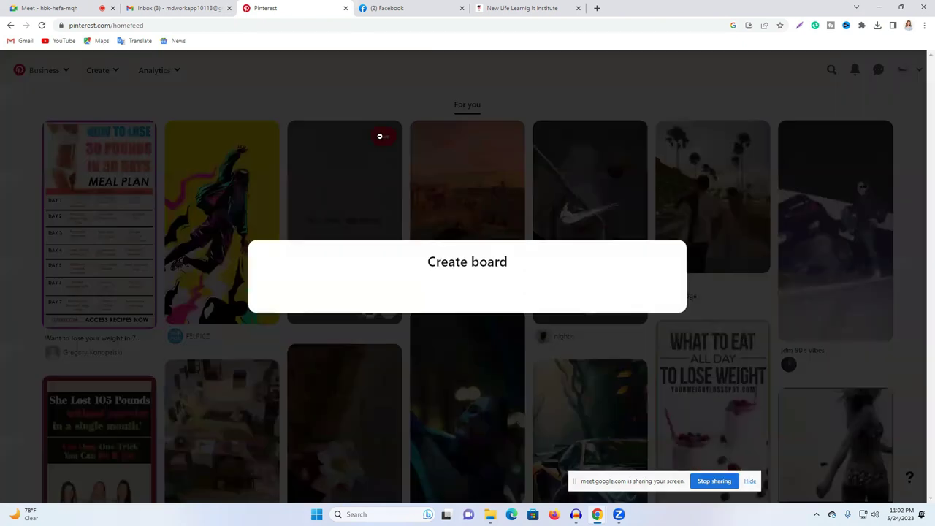
{"action": "left_click", "coordinate": [506, 208]}
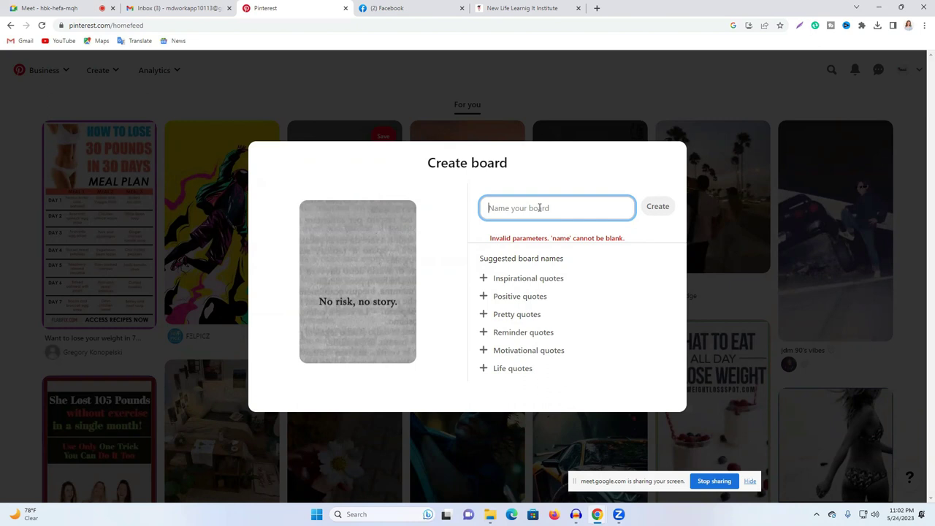
{"action": "type", "text": "feed"}
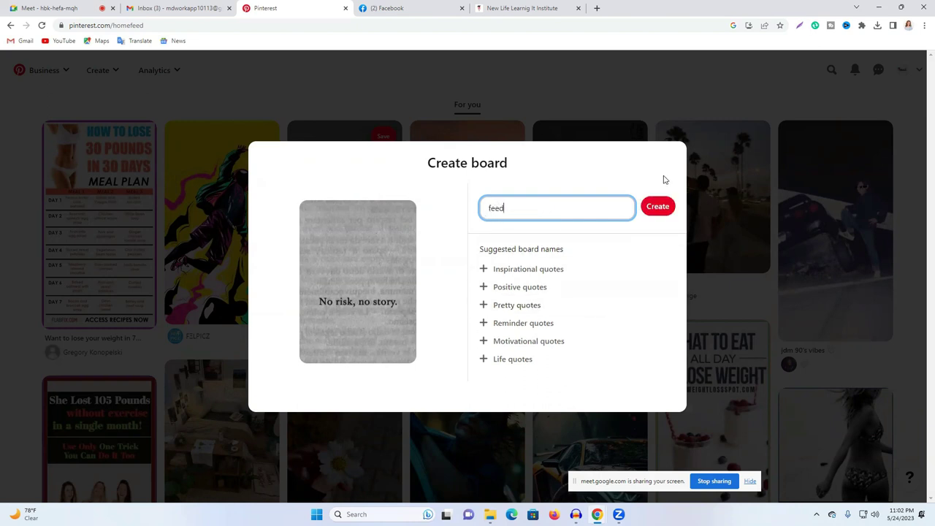
{"action": "left_click", "coordinate": [659, 207]}
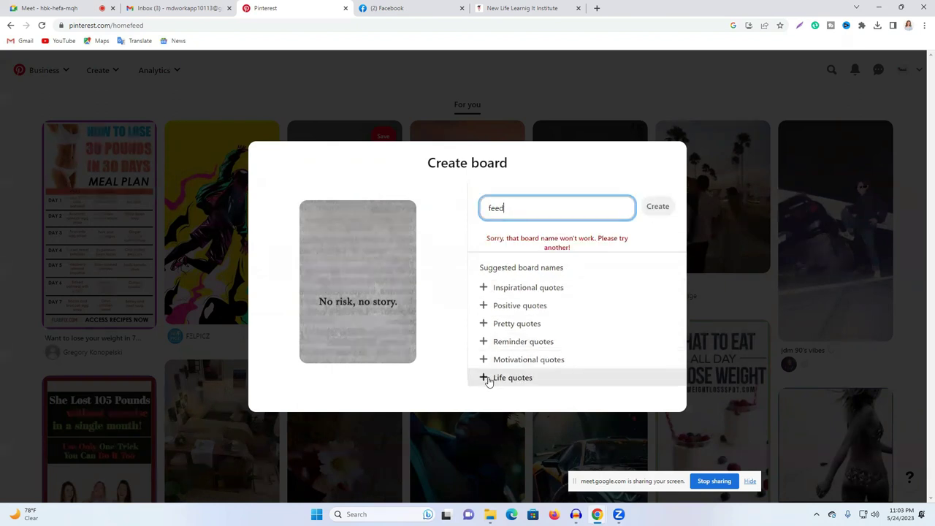
{"action": "left_click", "coordinate": [664, 211]}
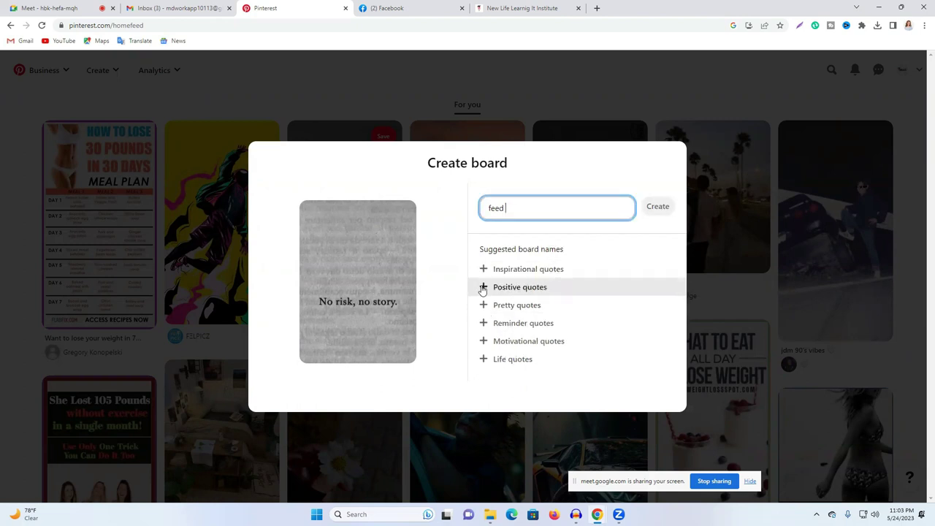
{"action": "double_click", "coordinate": [533, 209]}
{"action": "type", "text": "raju"}
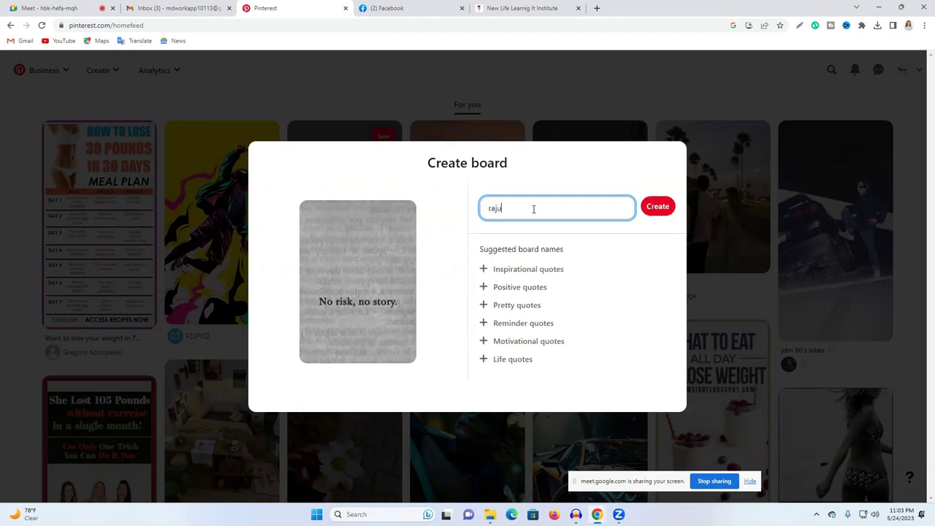
{"action": "left_click", "coordinate": [661, 209]}
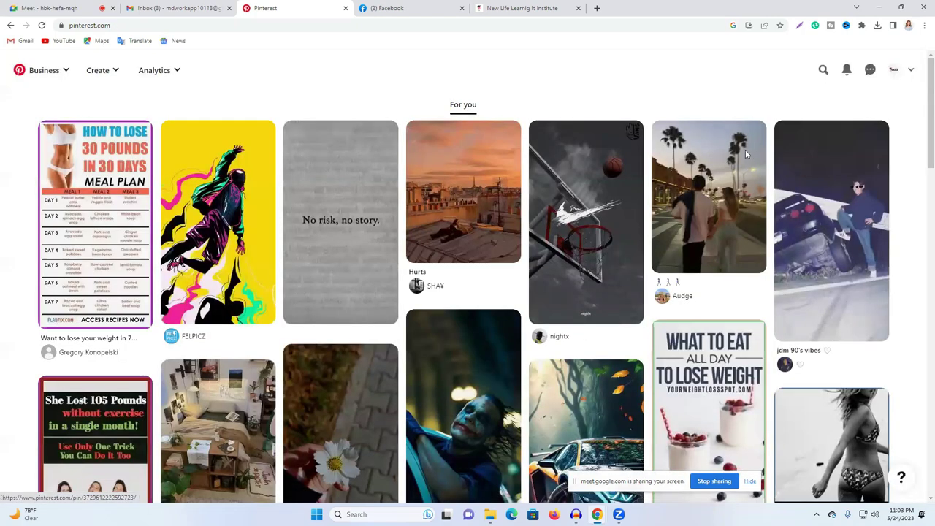
- Save the meal plan, Joker, weight-loss and one more feed pin to the new board, then view the profile
{"action": "left_click", "coordinate": [670, 138]}
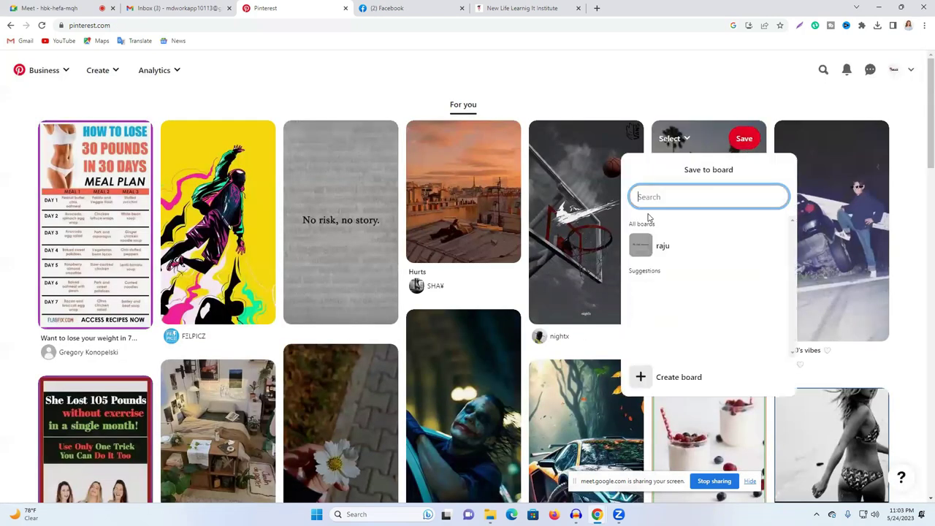
{"action": "left_click", "coordinate": [765, 247]}
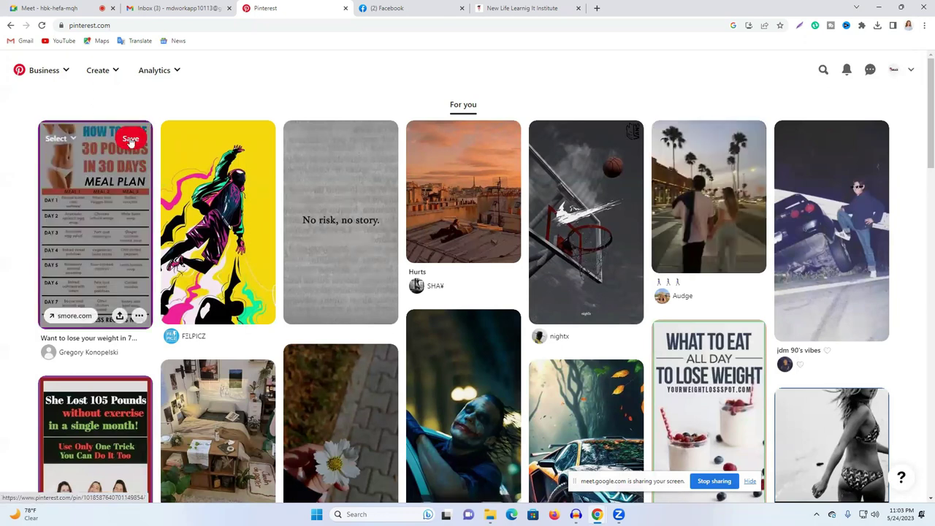
{"action": "left_click", "coordinate": [178, 138]}
{"action": "left_click", "coordinate": [227, 246]}
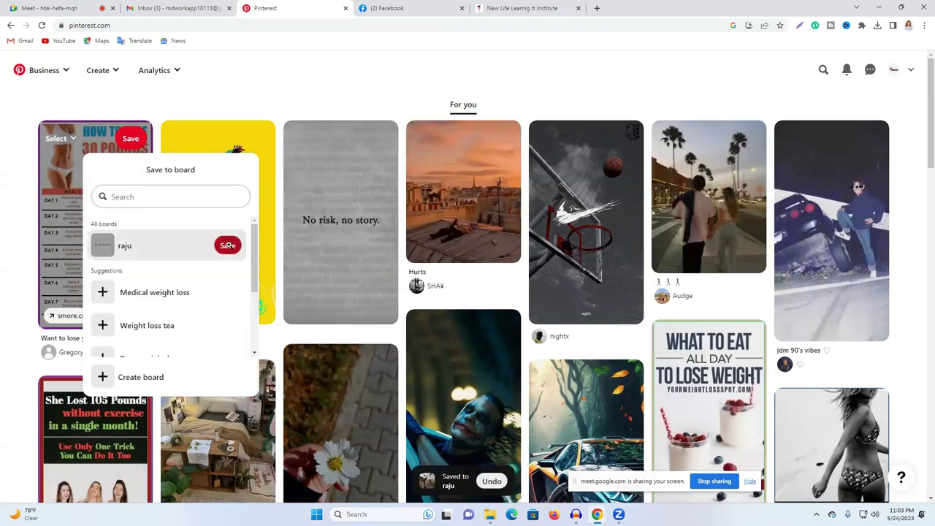
{"action": "scroll", "coordinate": [320, 340], "scroll_direction": "down", "scroll_amount": 1}
{"action": "scroll", "coordinate": [320, 340], "scroll_direction": "down", "scroll_amount": 3}
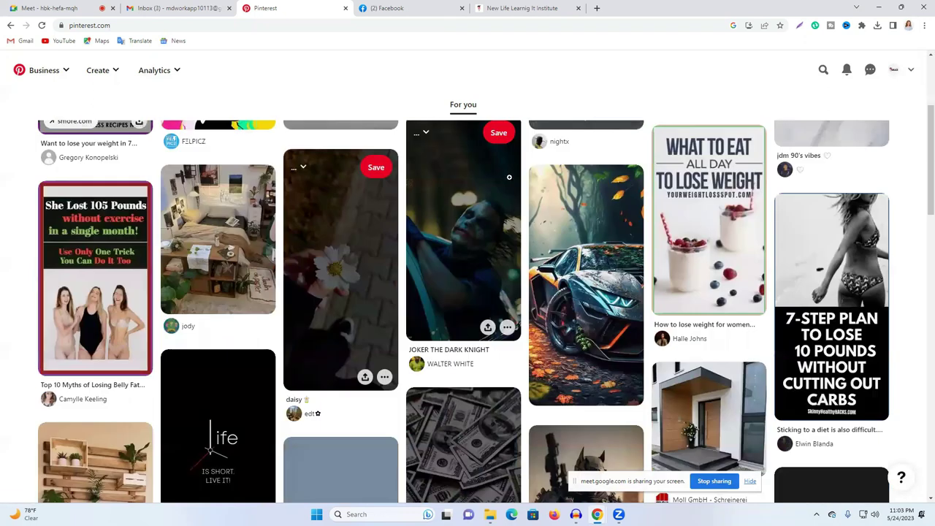
{"action": "left_click", "coordinate": [497, 135]}
{"action": "left_click", "coordinate": [515, 243]}
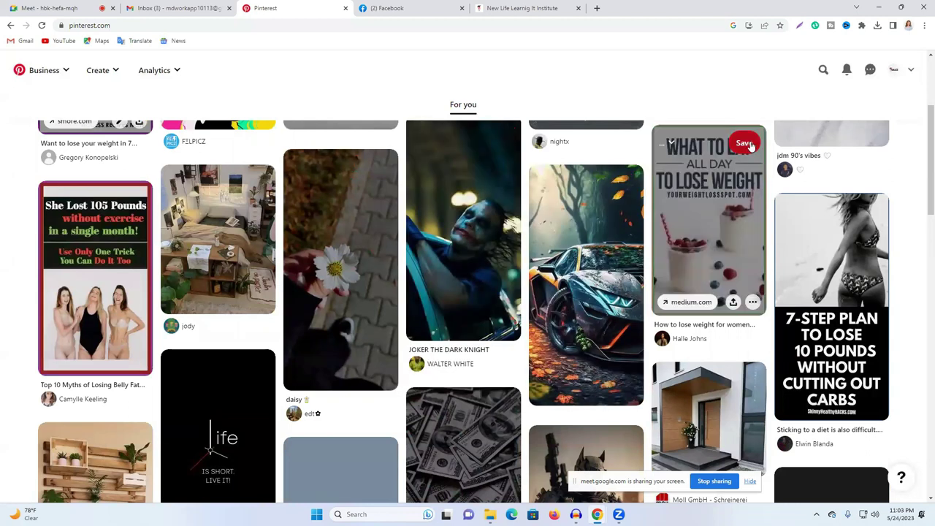
{"action": "left_click", "coordinate": [750, 144]}
{"action": "left_click", "coordinate": [760, 249]}
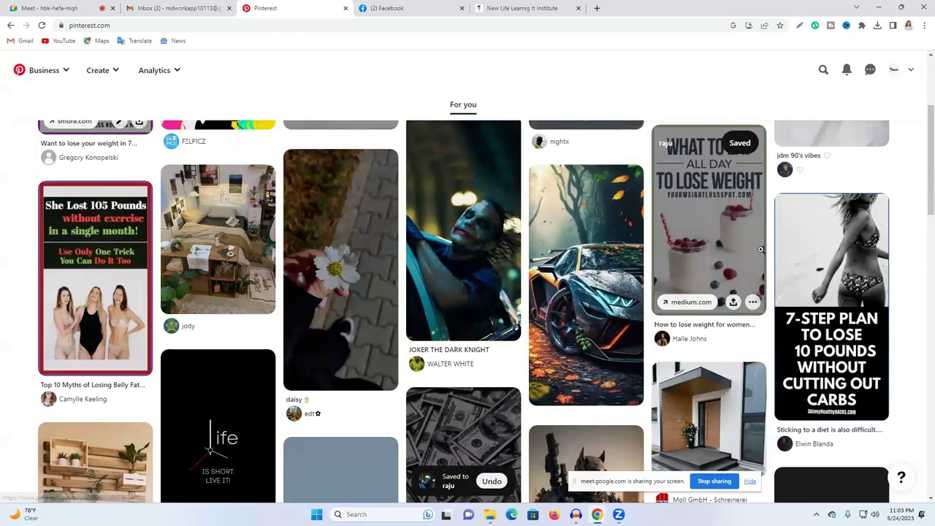
{"action": "left_click", "coordinate": [894, 69]}
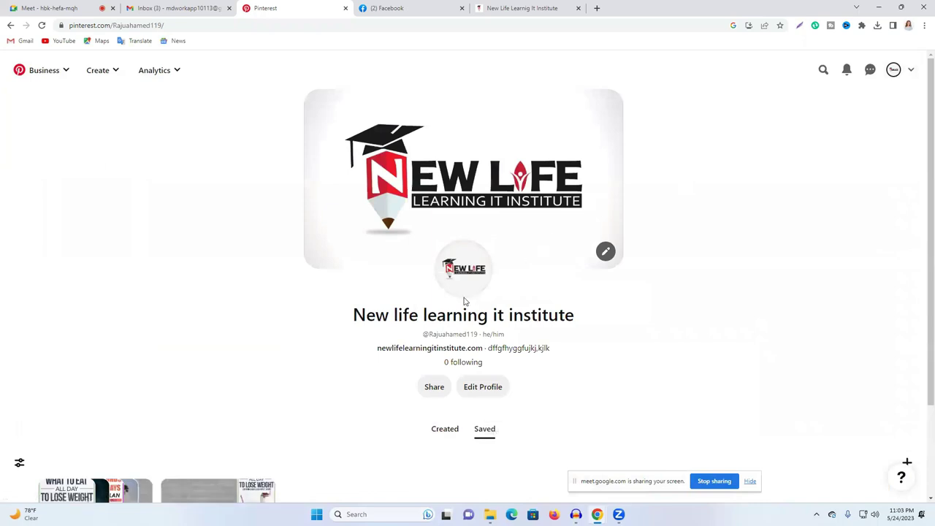
{"action": "scroll", "coordinate": [464, 301], "scroll_direction": "down", "scroll_amount": 3}
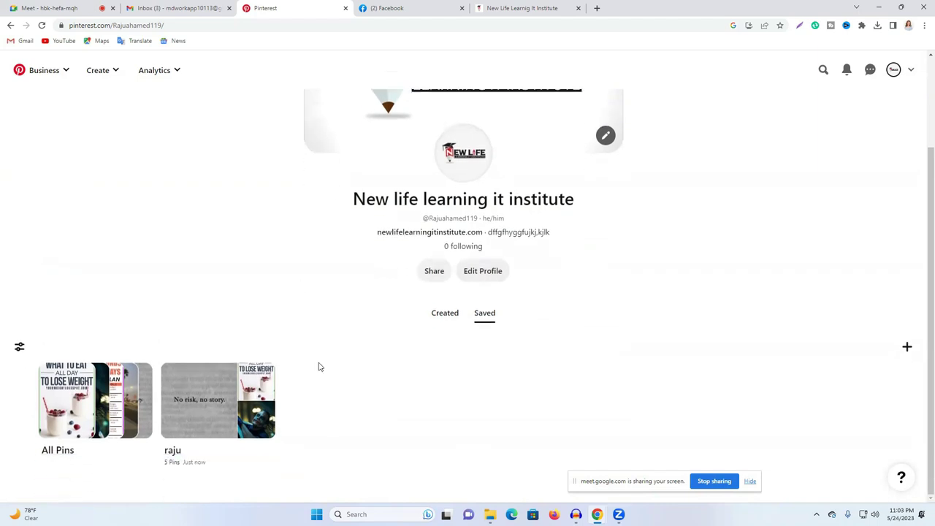
- Start a new pin via Create Pin, then switch to the New Life Learnig It Institute website
{"action": "left_click", "coordinate": [94, 73]}
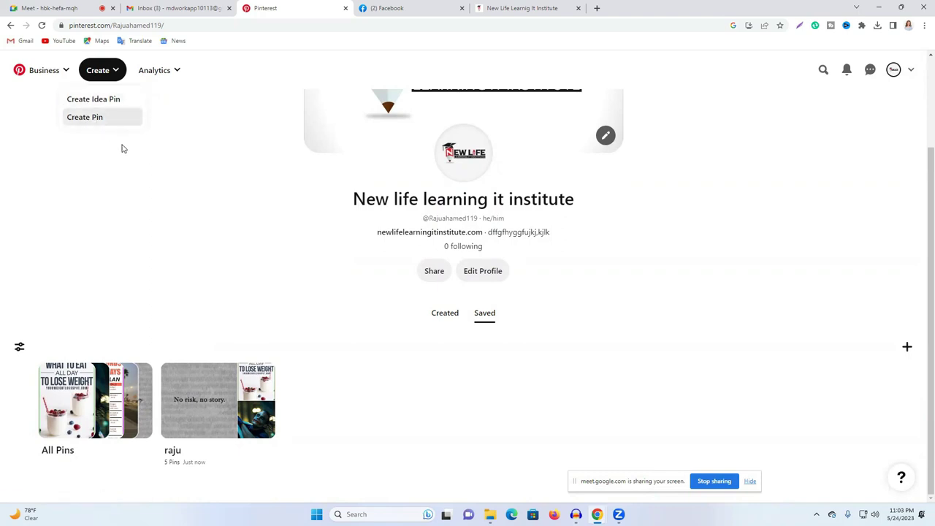
{"action": "left_click", "coordinate": [84, 120]}
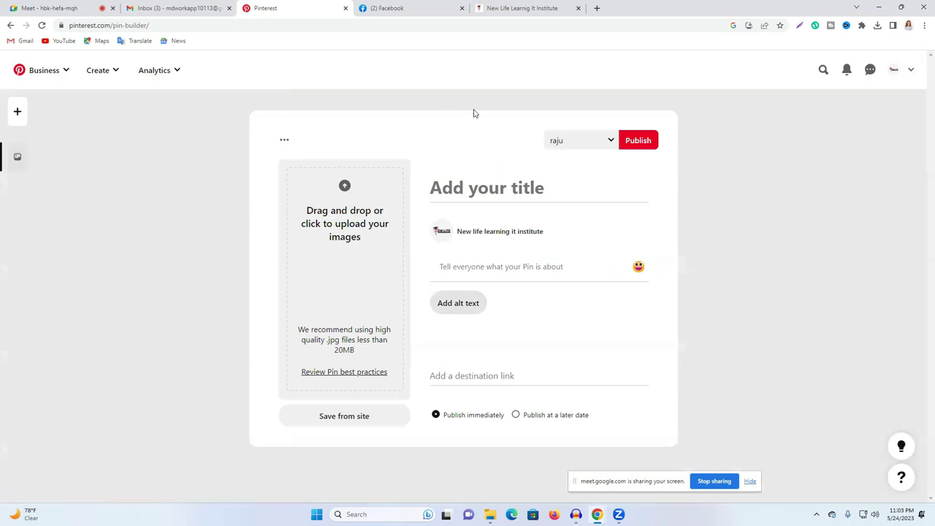
{"action": "left_click", "coordinate": [566, 9]}
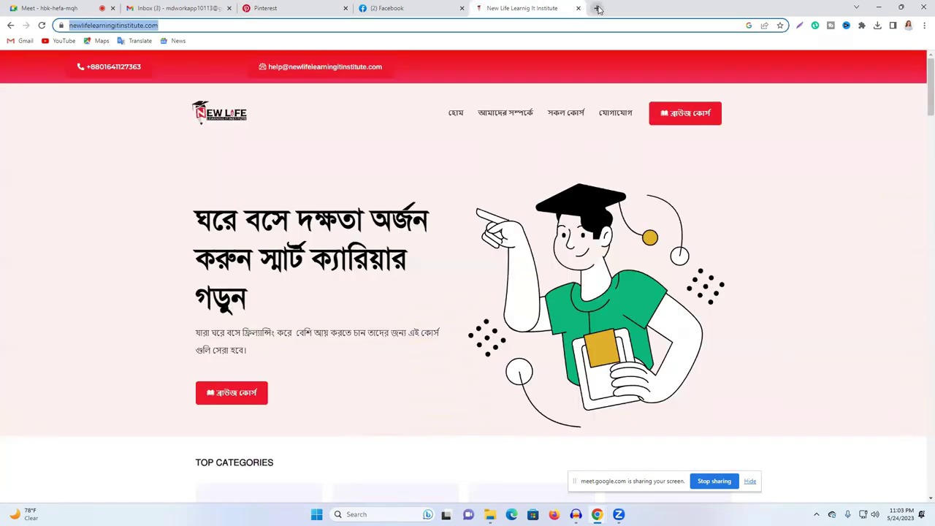
- Go to Canva in a new tab and search templates for 'pin'
{"action": "left_click", "coordinate": [596, 8]}
{"action": "left_click", "coordinate": [488, 24]}
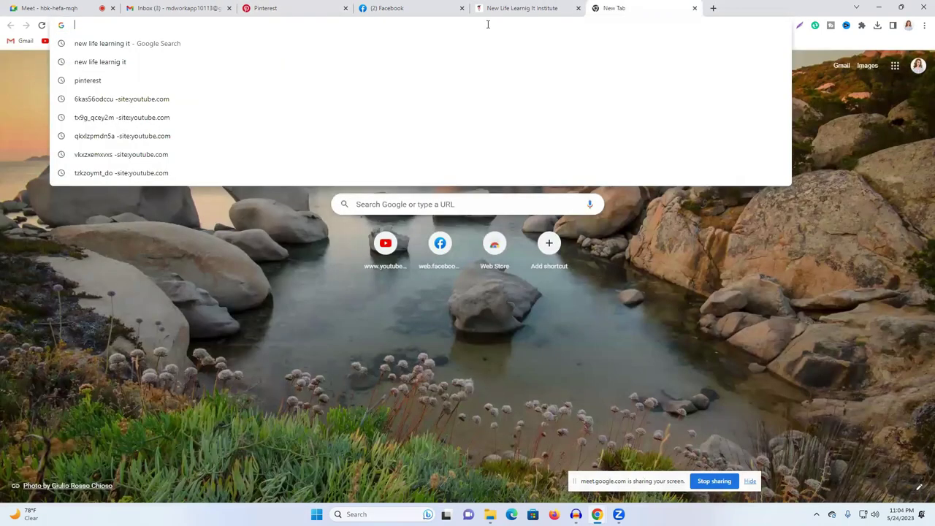
{"action": "type", "text": "canva.com"}
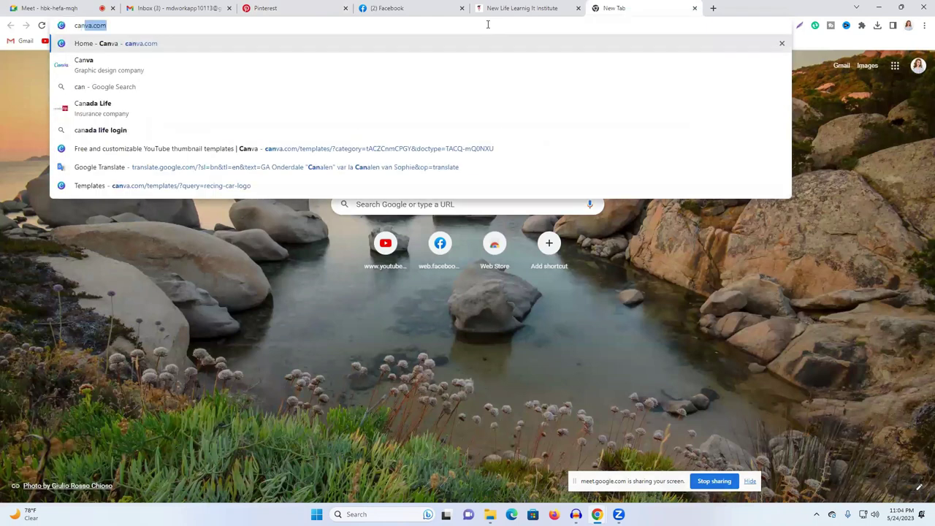
{"action": "key", "text": "Return"}
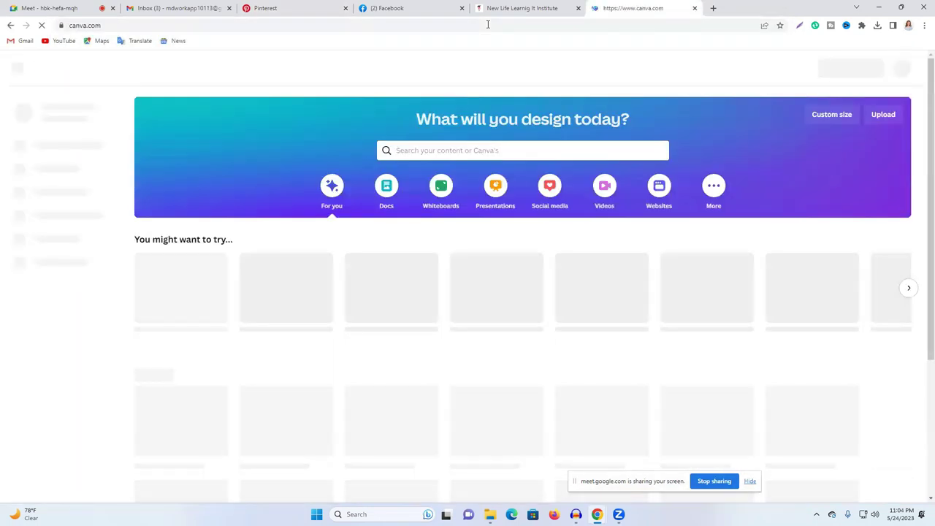
{"action": "left_click", "coordinate": [507, 150]}
{"action": "type", "text": "pin"}
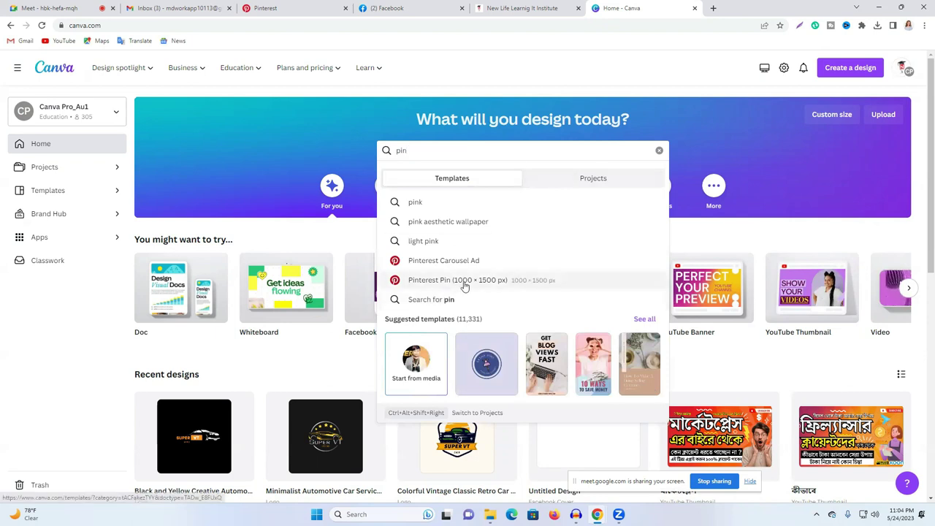
- Start a new design from the '10 ways to make money online' Pinterest Pin template
{"action": "left_click", "coordinate": [442, 280]}
{"action": "scroll", "coordinate": [458, 229], "scroll_direction": "down", "scroll_amount": 1}
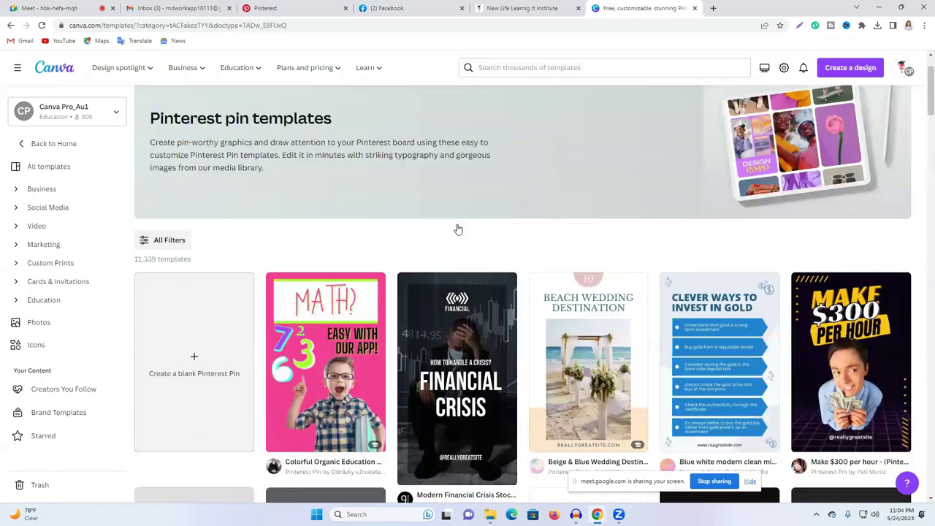
{"action": "scroll", "coordinate": [582, 239], "scroll_direction": "down", "scroll_amount": 2}
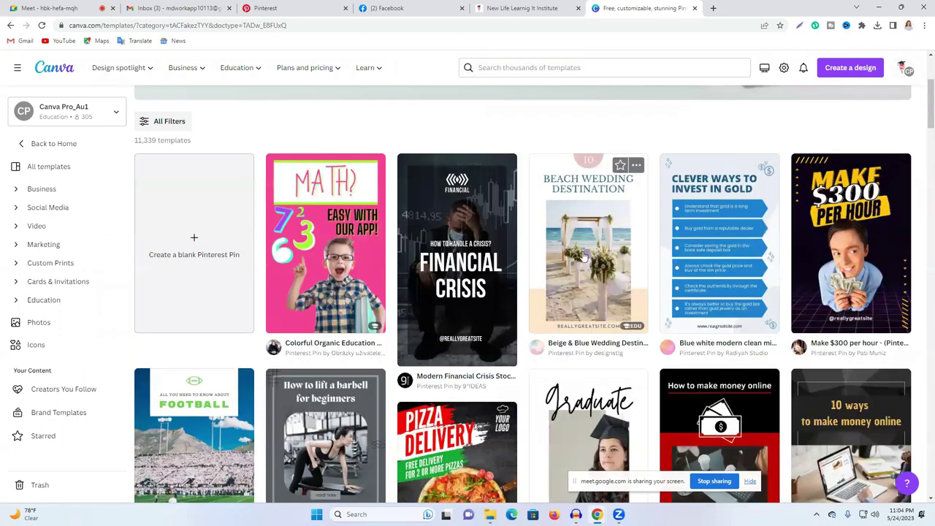
{"action": "scroll", "coordinate": [787, 227], "scroll_direction": "down", "scroll_amount": 2}
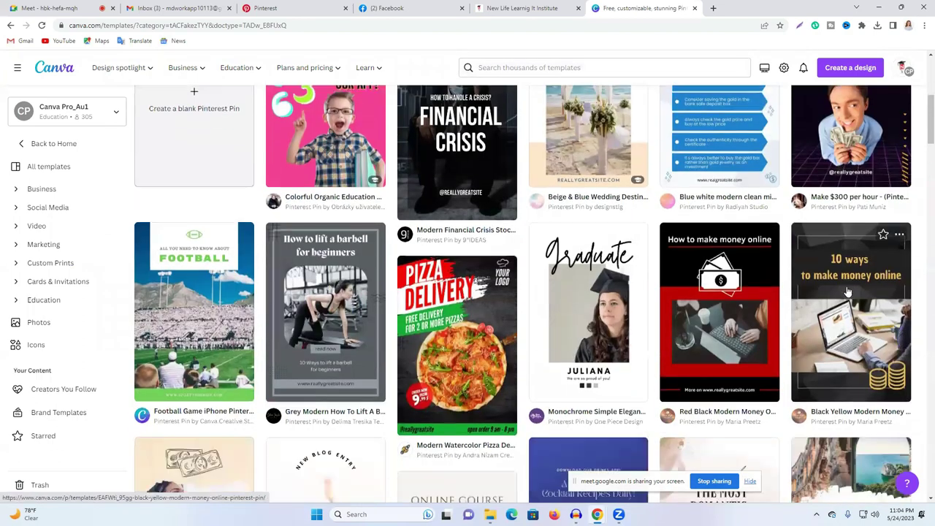
{"action": "left_click", "coordinate": [845, 292]}
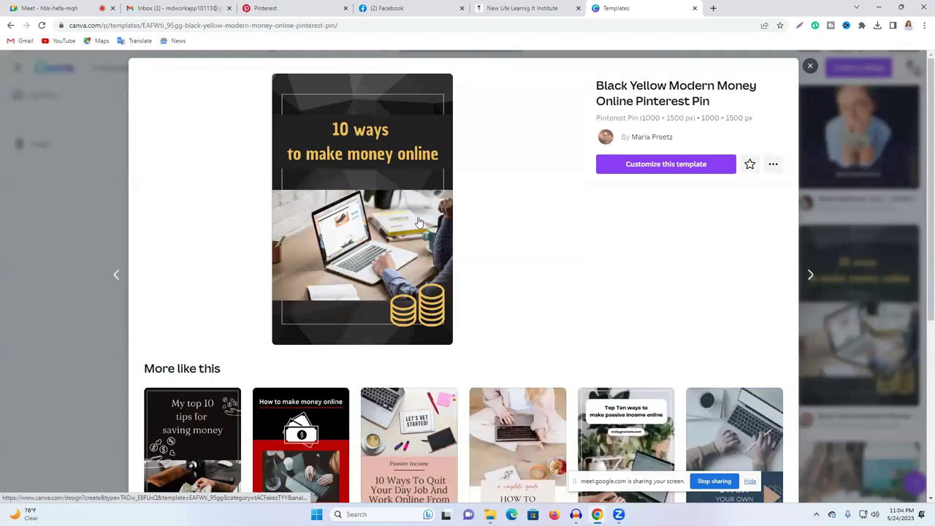
{"action": "left_click", "coordinate": [643, 168]}
- Close the template preview and switch to the tab holding the new design
{"action": "left_click", "coordinate": [672, 6]}
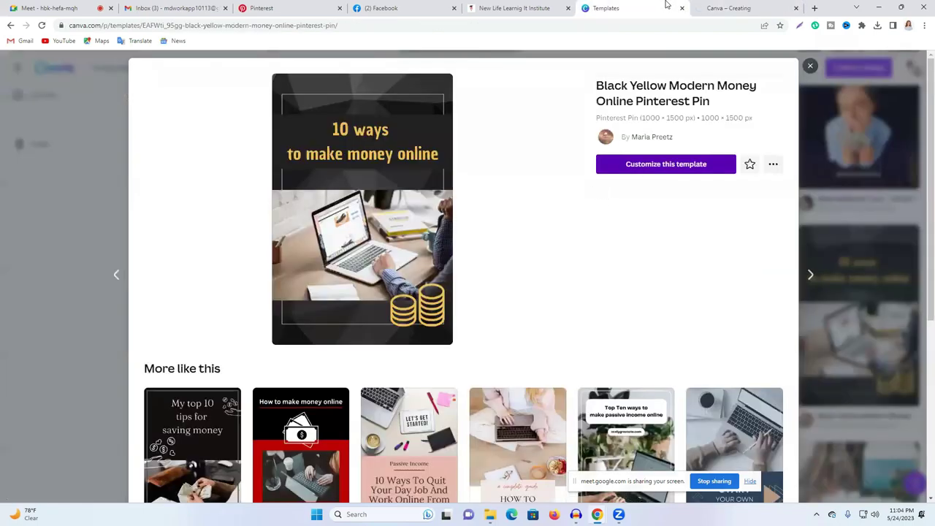
{"action": "left_click", "coordinate": [738, 8]}
{"action": "left_click", "coordinate": [621, 8]}
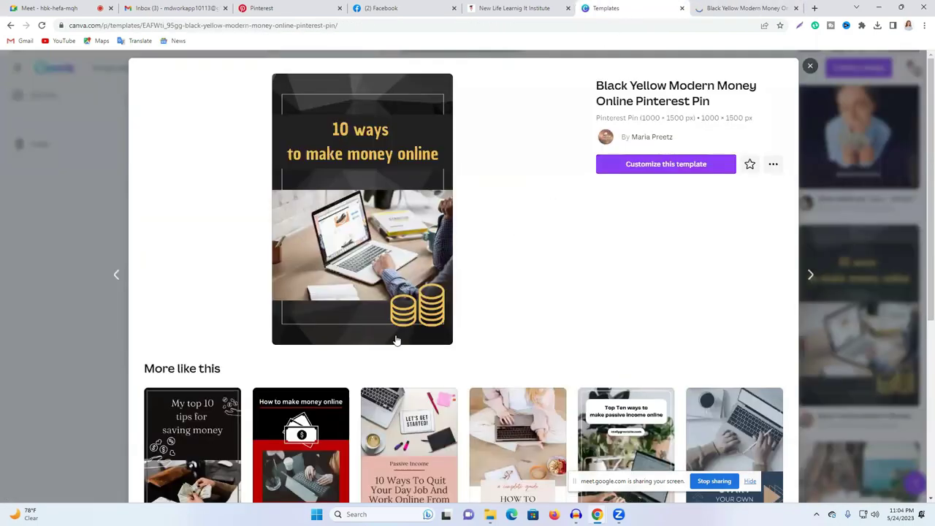
{"action": "scroll", "coordinate": [396, 340], "scroll_direction": "down", "scroll_amount": 5}
{"action": "scroll", "coordinate": [701, 297], "scroll_direction": "up", "scroll_amount": 3}
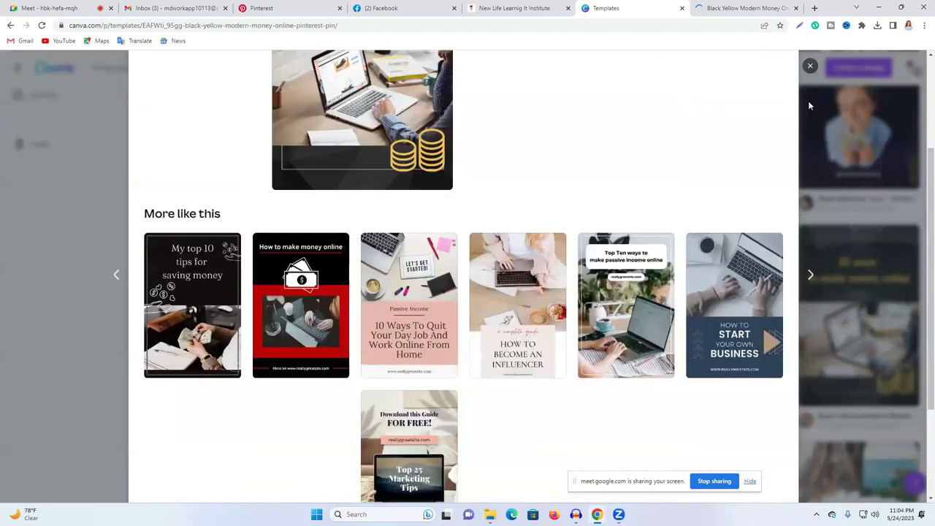
{"action": "left_click", "coordinate": [809, 66]}
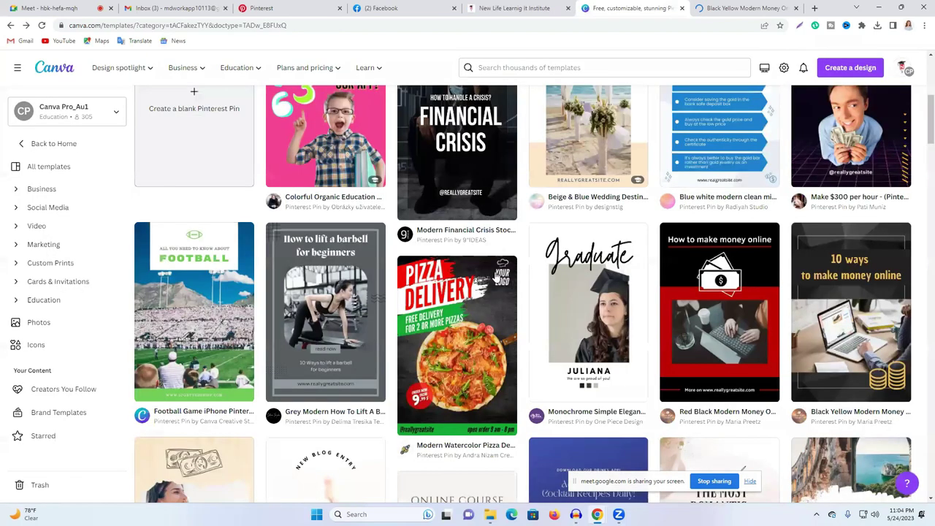
{"action": "scroll", "coordinate": [574, 275], "scroll_direction": "down", "scroll_amount": 6}
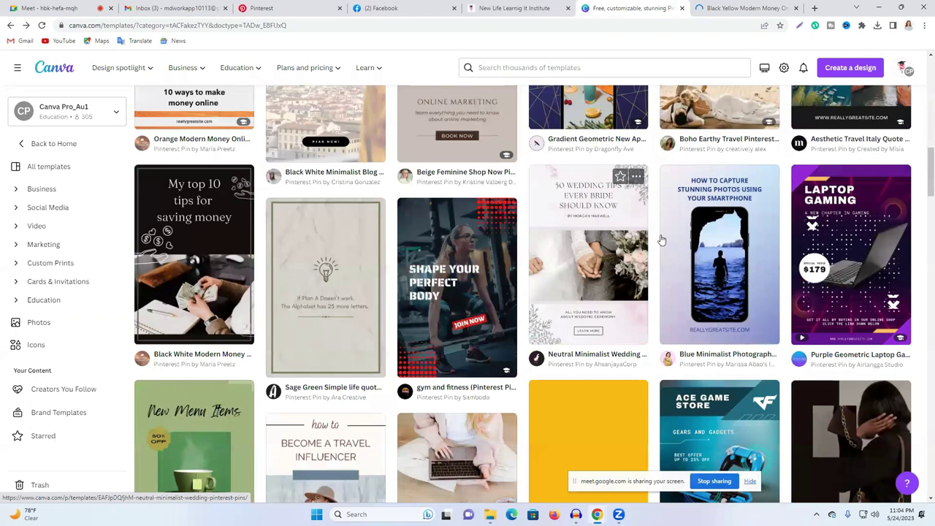
{"action": "scroll", "coordinate": [660, 239], "scroll_direction": "up", "scroll_amount": 4}
{"action": "key", "text": "ctrl+Tab"}
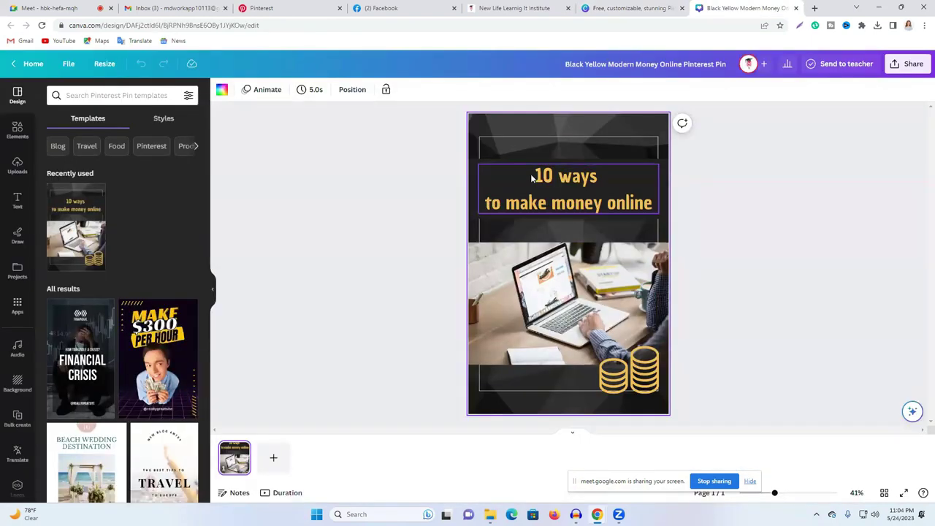
- Download the design from the Share menu as a PNG file
{"action": "left_click", "coordinate": [906, 64]}
{"action": "left_click", "coordinate": [786, 312]}
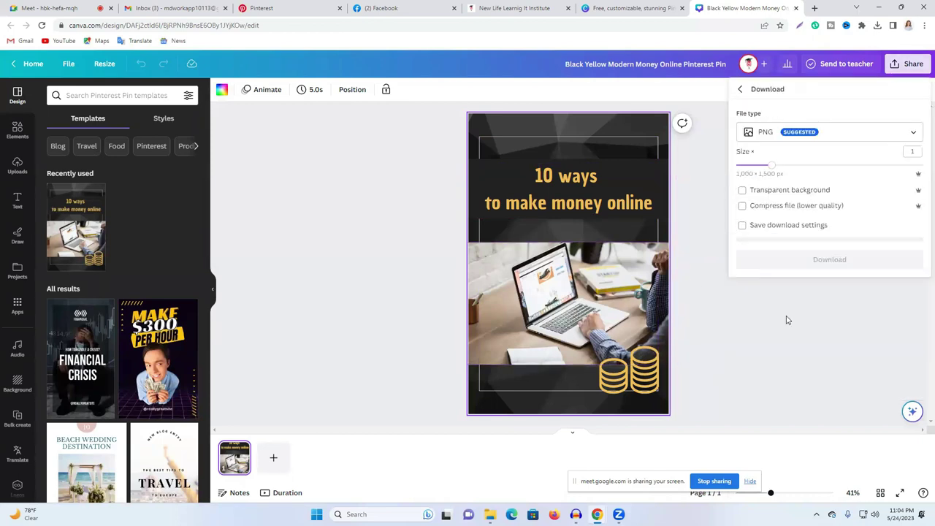
{"action": "left_click", "coordinate": [810, 264]}
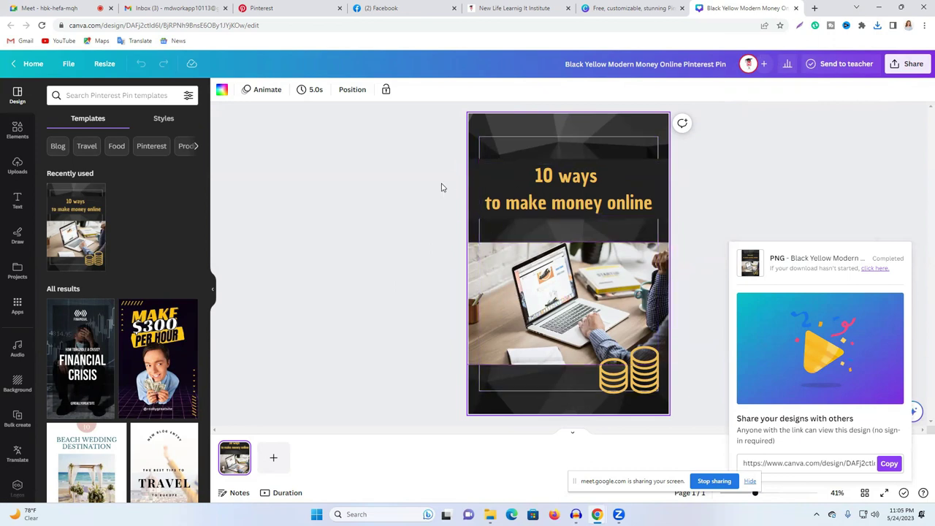
- Upload the downloaded Canva PNG into the Pinterest pin builder
{"action": "left_click", "coordinate": [272, 9]}
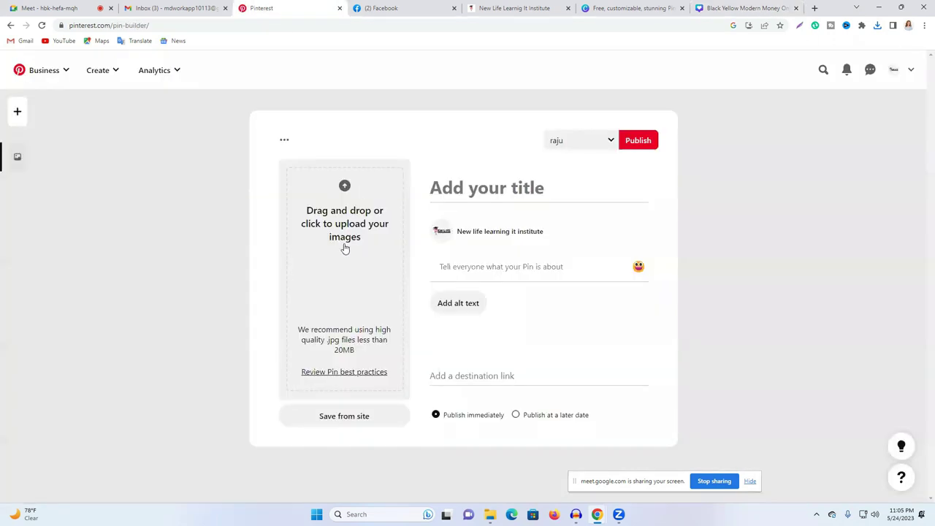
{"action": "left_click", "coordinate": [339, 219]}
{"action": "left_click", "coordinate": [119, 96]}
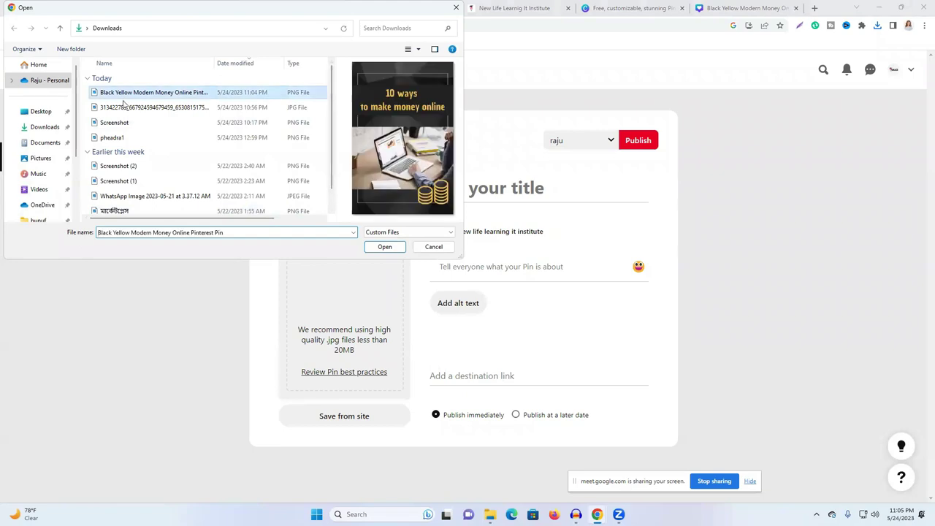
{"action": "left_click", "coordinate": [385, 247]}
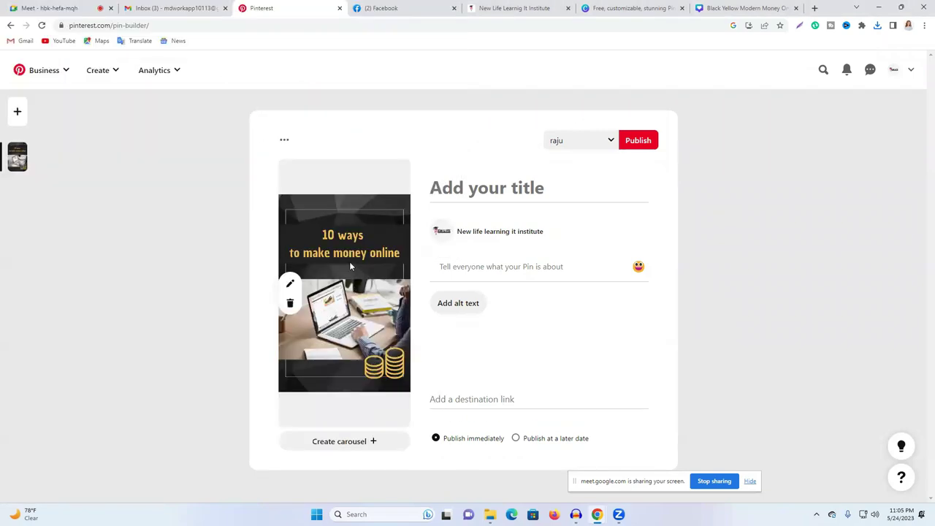
- Title the pin '10 ways to make money online' and add a placeholder description
{"action": "left_click", "coordinate": [501, 192]}
{"action": "type", "text": "10 "}
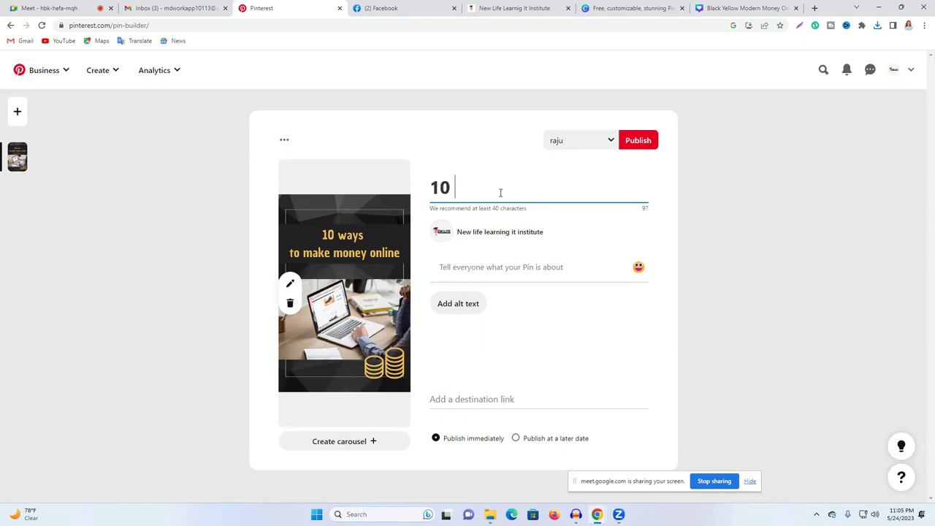
{"action": "type", "text": "ways t"}
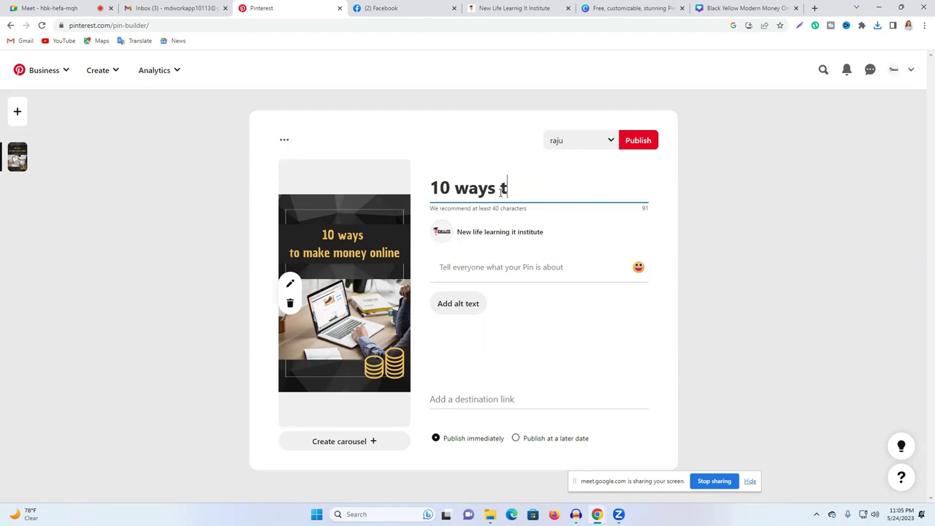
{"action": "type", "text": "o make money "}
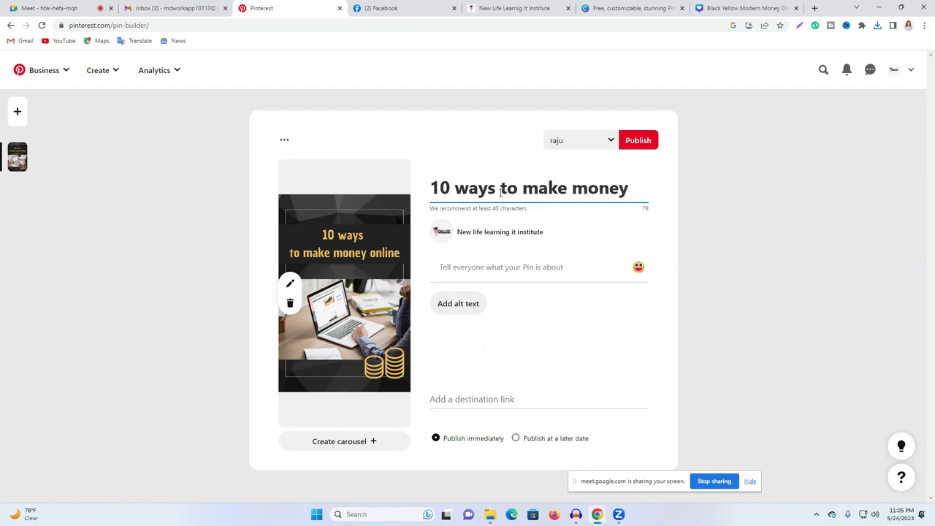
{"action": "type", "text": "online"}
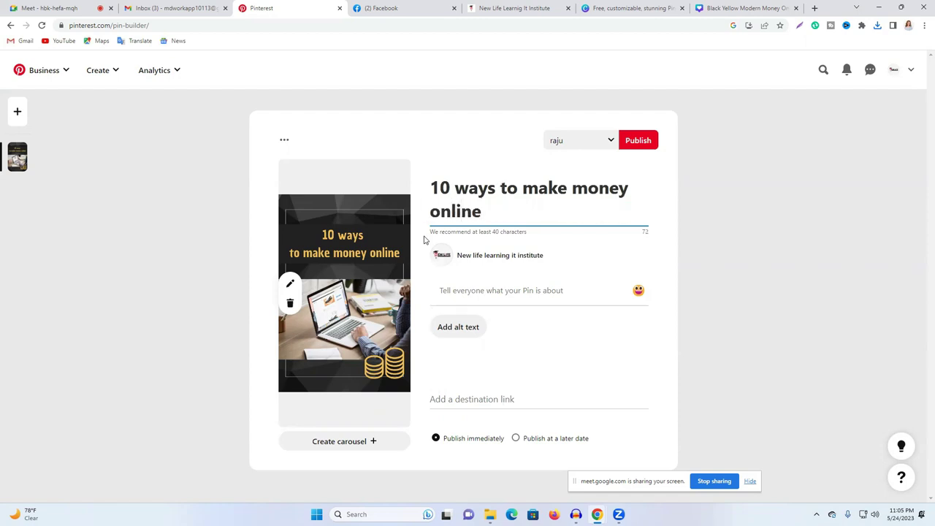
{"action": "left_click", "coordinate": [483, 289]}
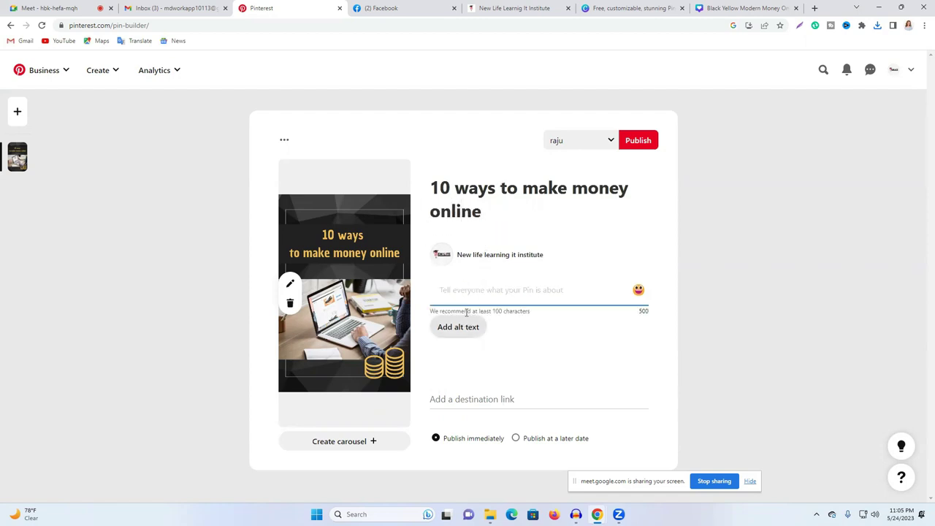
{"action": "type", "text": "nmhfhjdsgfjhg uy h"}
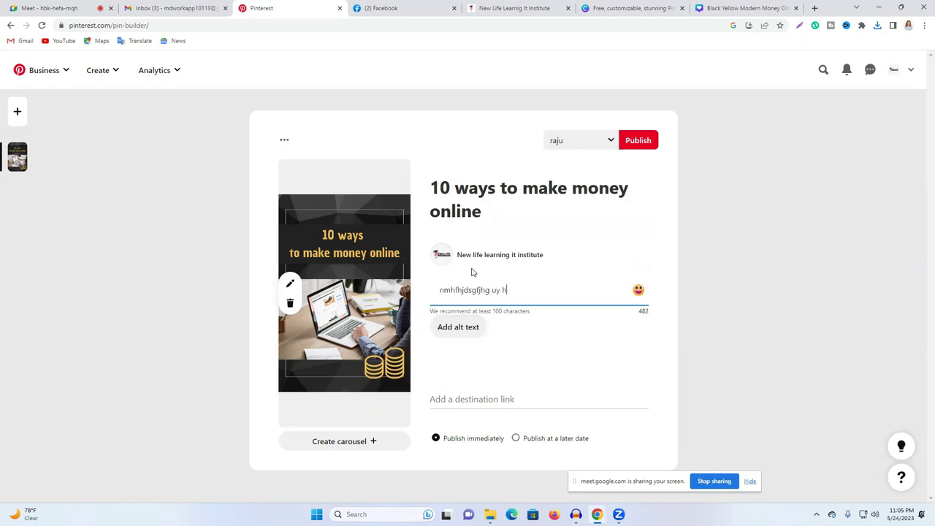
{"action": "type", "text": "g uyguyjguyguyhgy uytufuytg 6ytdsstfytddfg"}
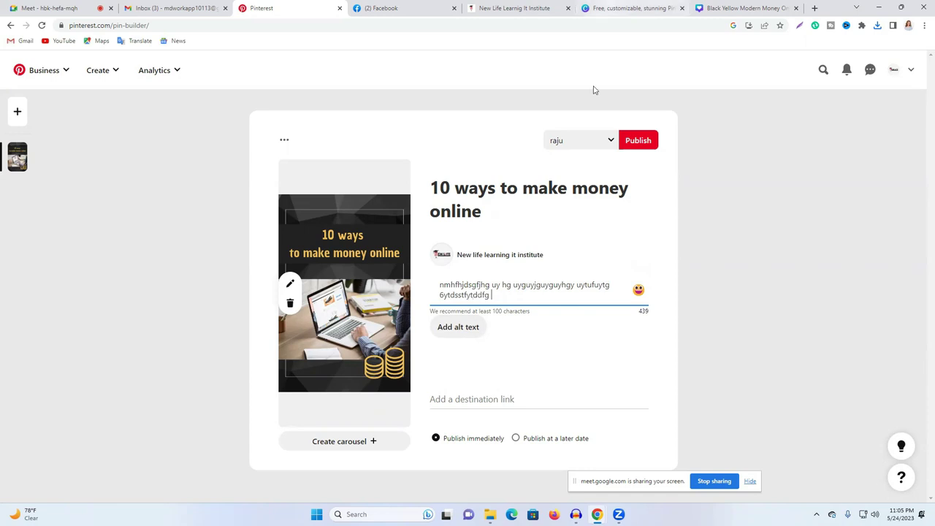
- Copy the institute website address into the pin's destination link and try publishing
{"action": "left_click", "coordinate": [476, 399]}
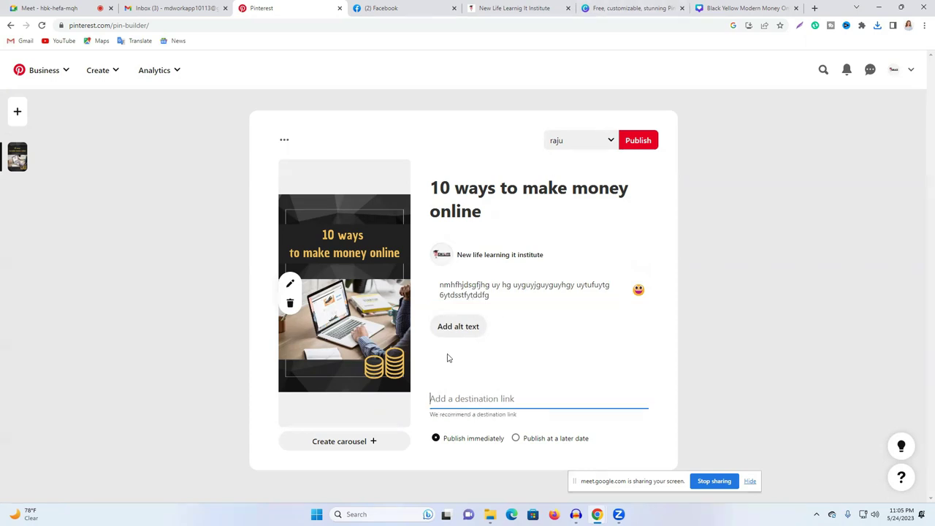
{"action": "left_click", "coordinate": [501, 8]}
{"action": "left_click", "coordinate": [275, 26]}
{"action": "right_click", "coordinate": [274, 27]}
{"action": "left_click", "coordinate": [320, 84]}
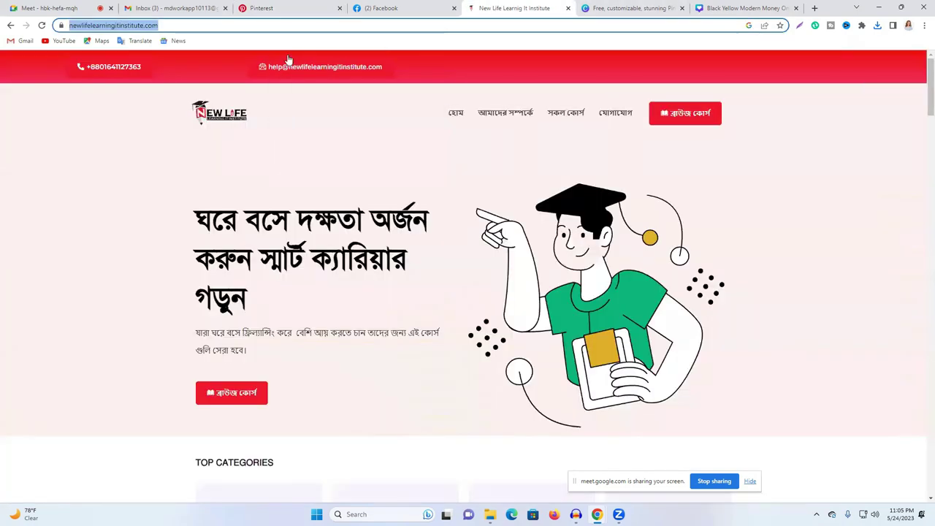
{"action": "left_click", "coordinate": [271, 8]}
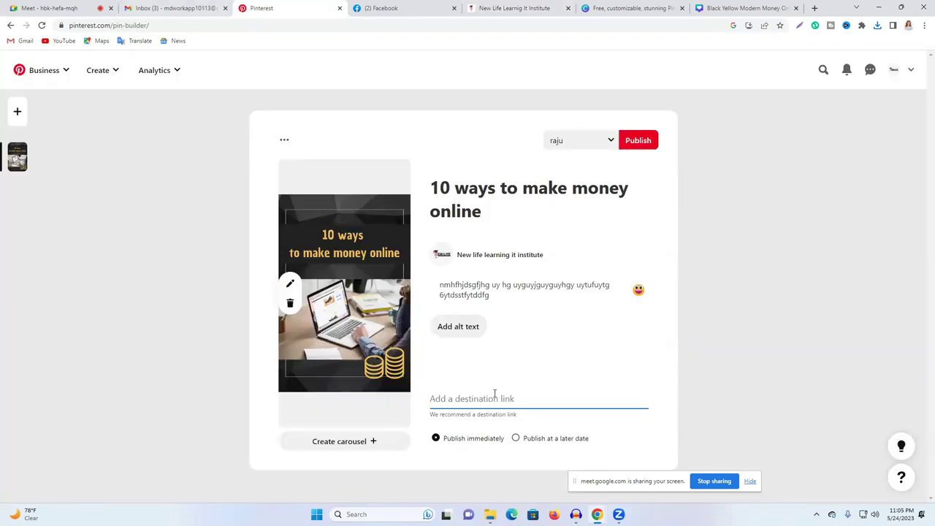
{"action": "key", "text": "ctrl+v"}
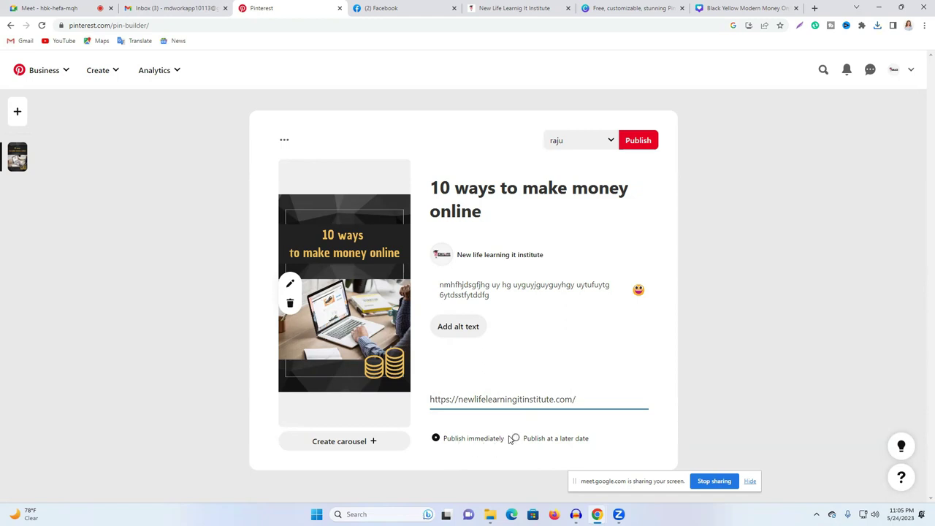
{"action": "left_click", "coordinate": [637, 142]}
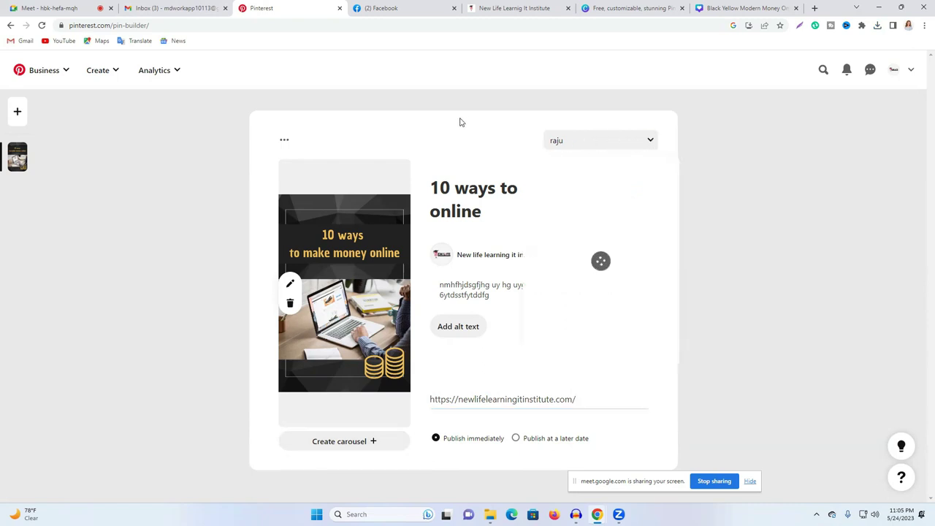
- Create a board named 'Online tips' and select it as the pin's board
{"action": "left_click", "coordinate": [560, 144]}
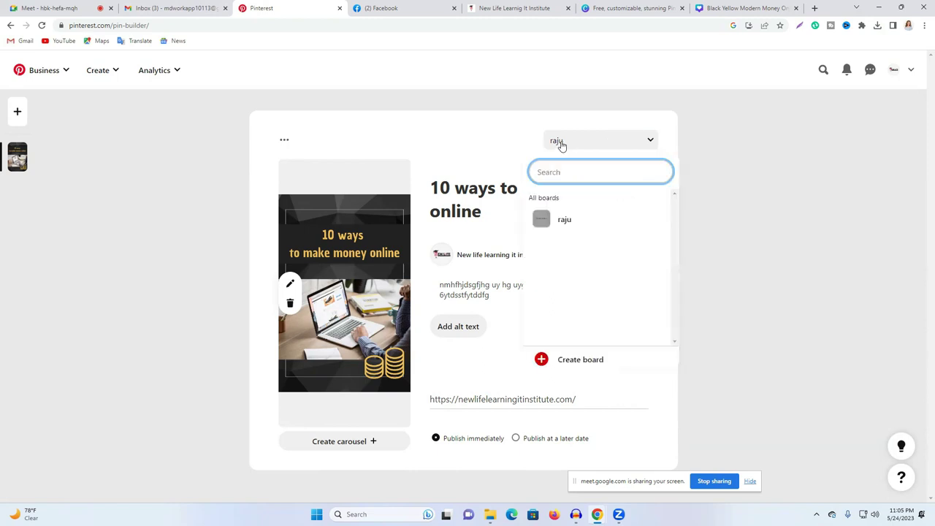
{"action": "left_click", "coordinate": [578, 363]}
{"action": "left_click", "coordinate": [446, 280]}
{"action": "type", "text": "Online tips"}
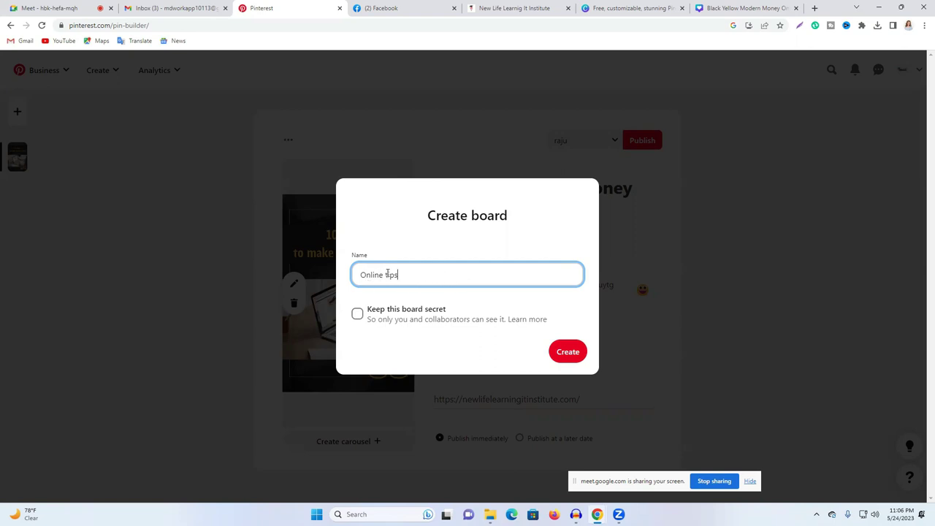
{"action": "left_click", "coordinate": [556, 355]}
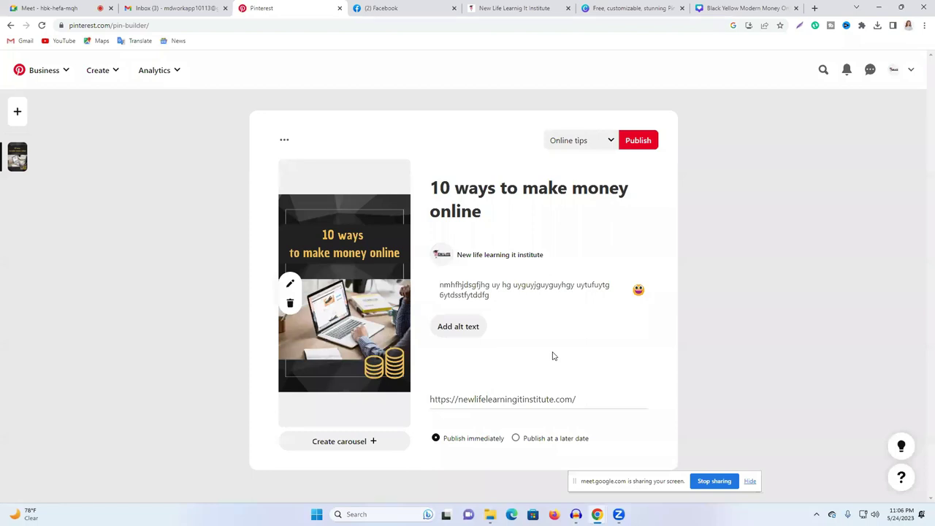
{"action": "left_click", "coordinate": [577, 141]}
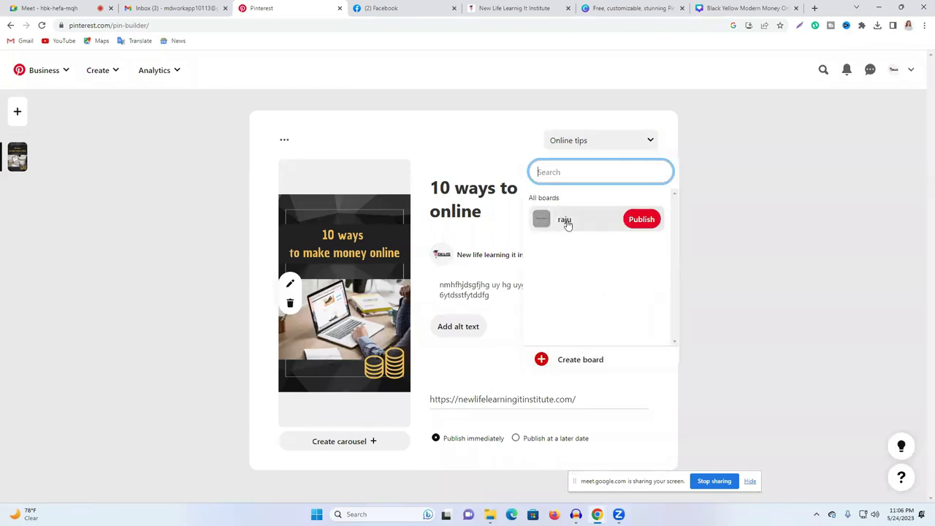
{"action": "left_click", "coordinate": [483, 138]}
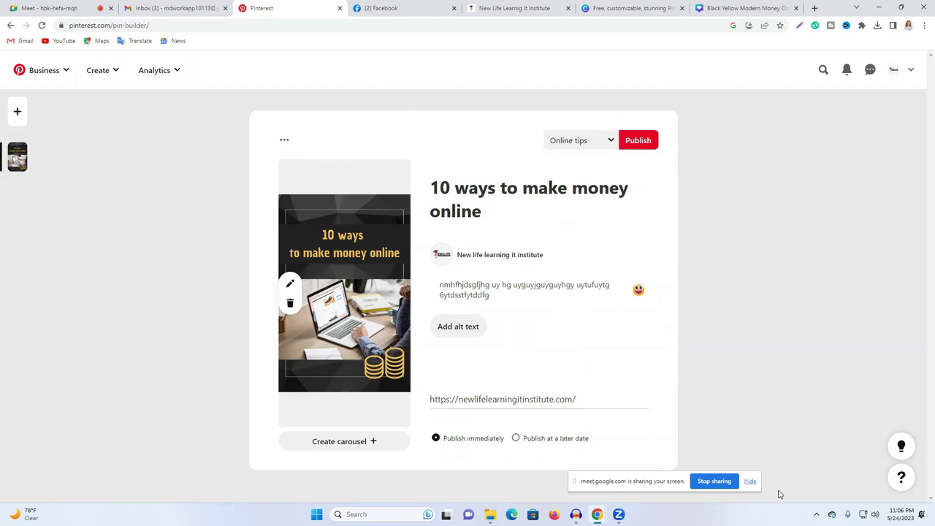
- Open the Fiverr homepage at fiverr.com in a new tab
{"action": "left_click", "coordinate": [816, 7]}
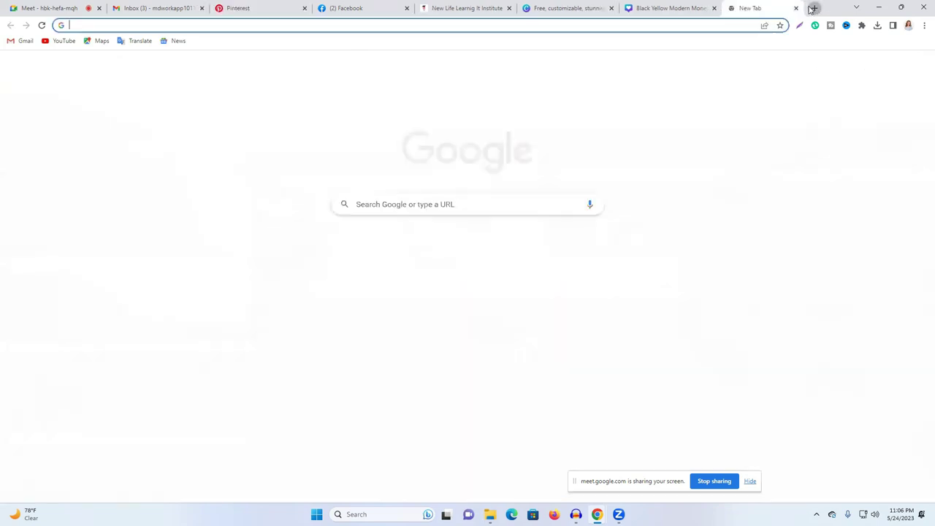
{"action": "left_click", "coordinate": [559, 28]}
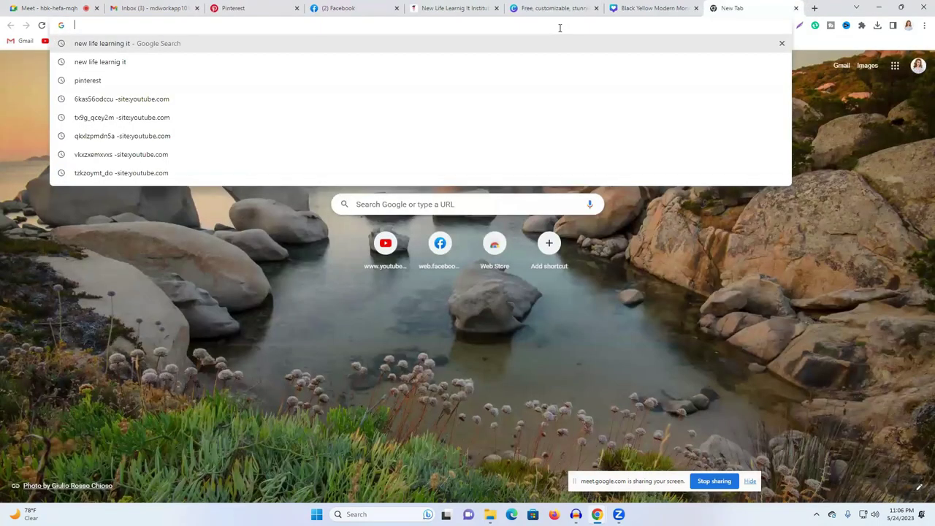
{"action": "type", "text": "fiverr.com/hunuf"}
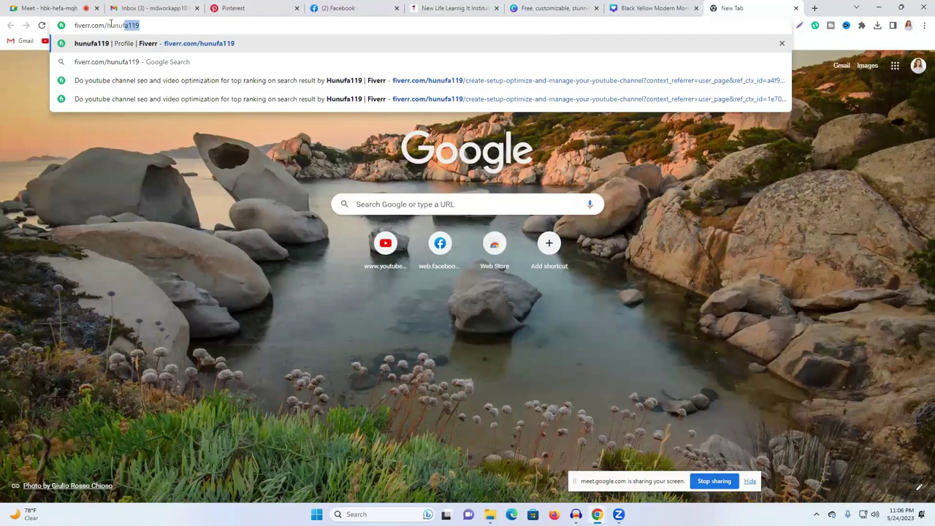
{"action": "left_click", "coordinate": [103, 25], "text": "shift"}
{"action": "key", "text": "BackSpace"}
{"action": "left_click", "coordinate": [636, 221]}
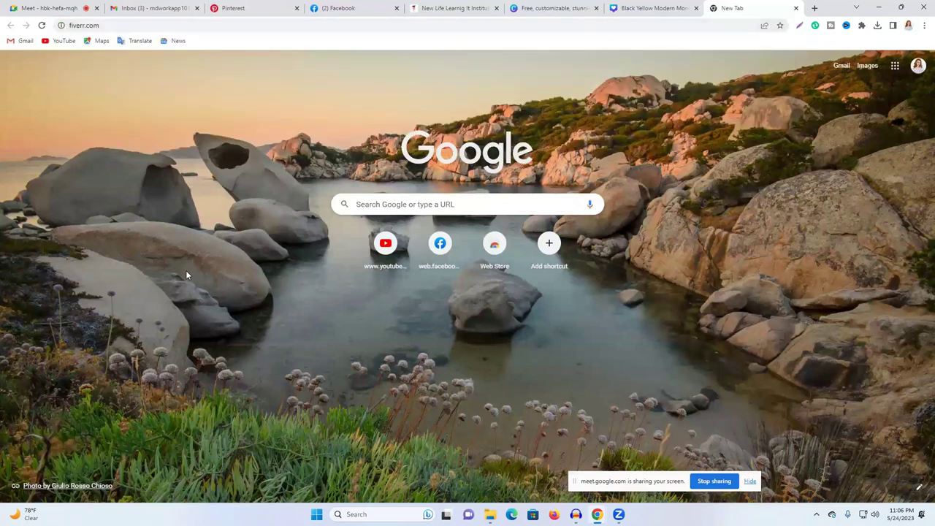
{"action": "key", "text": "Return"}
{"action": "scroll", "coordinate": [351, 369], "scroll_direction": "down", "scroll_amount": 8}
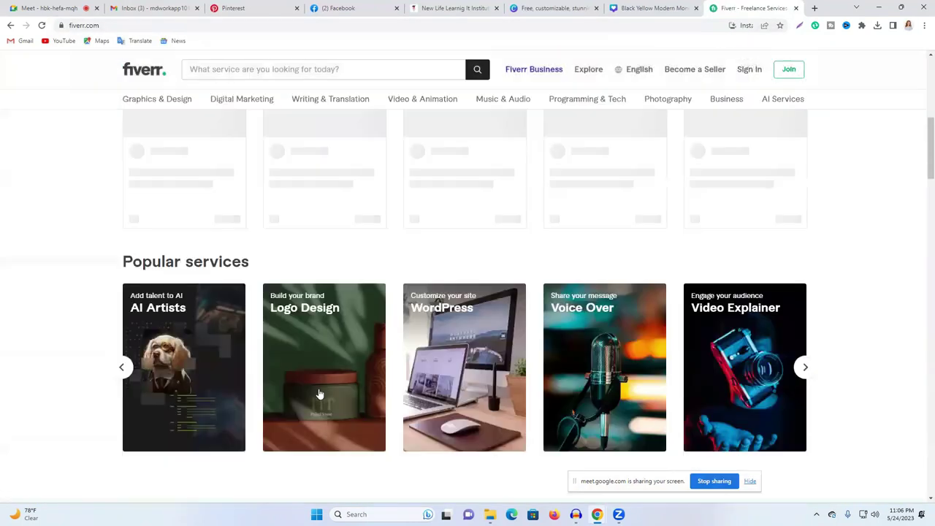
{"action": "scroll", "coordinate": [369, 373], "scroll_direction": "up", "scroll_amount": 3}
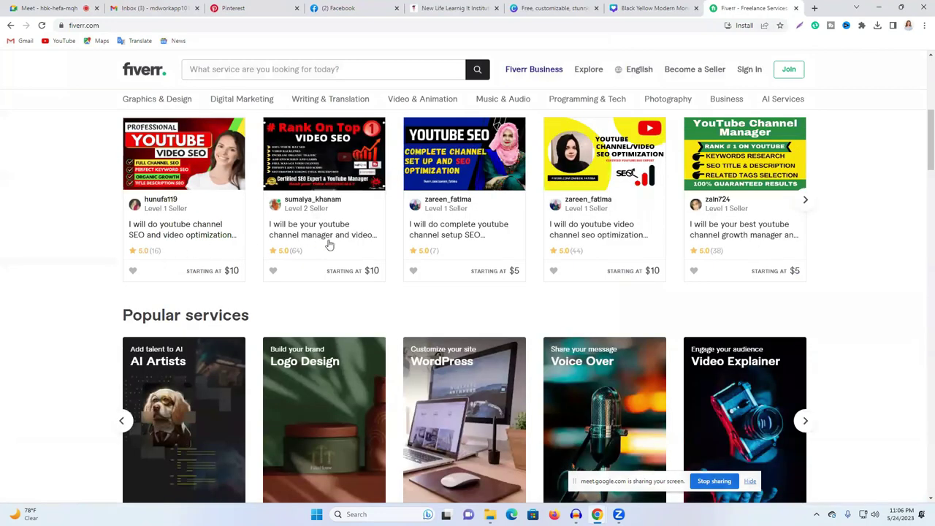
- Open a YouTube video channel SEO gig and copy its share link
{"action": "left_click", "coordinate": [588, 232]}
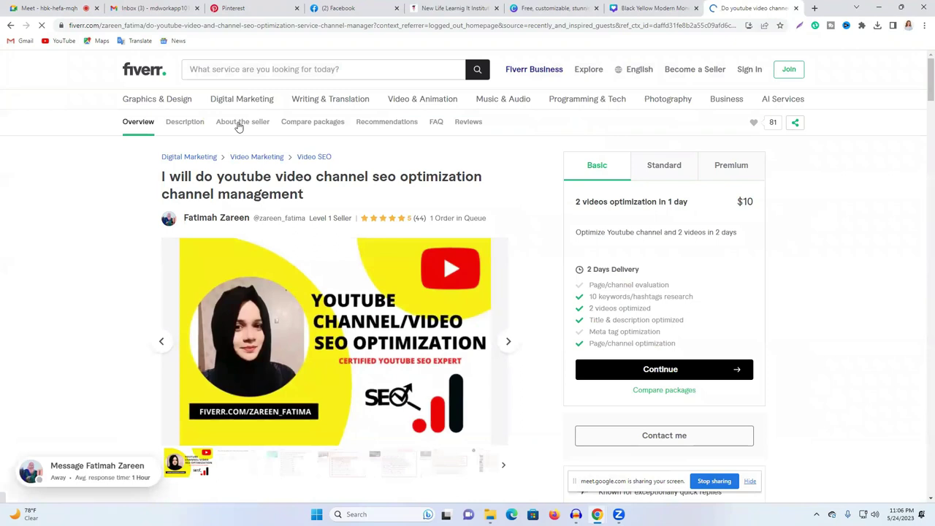
{"action": "scroll", "coordinate": [480, 199], "scroll_direction": "down", "scroll_amount": 2}
{"action": "scroll", "coordinate": [480, 199], "scroll_direction": "up", "scroll_amount": 2}
{"action": "left_click", "coordinate": [795, 122]}
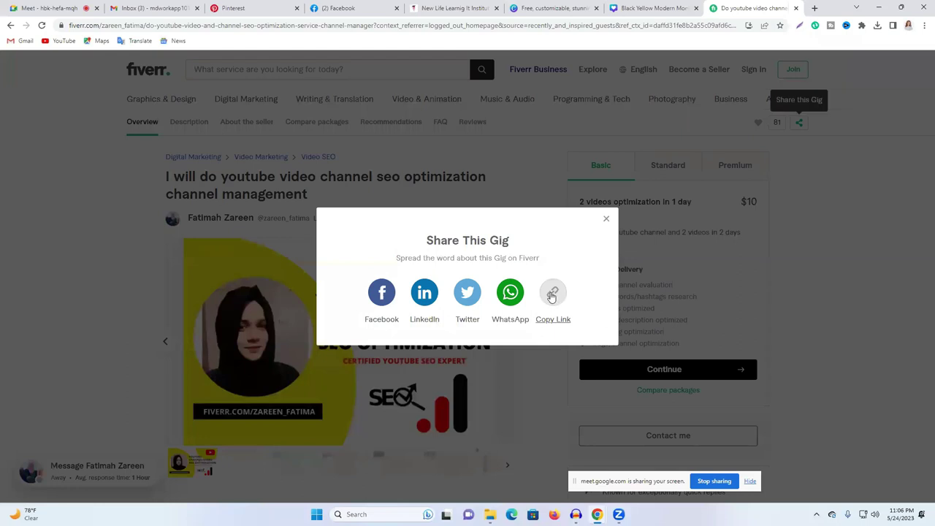
{"action": "left_click", "coordinate": [553, 293]}
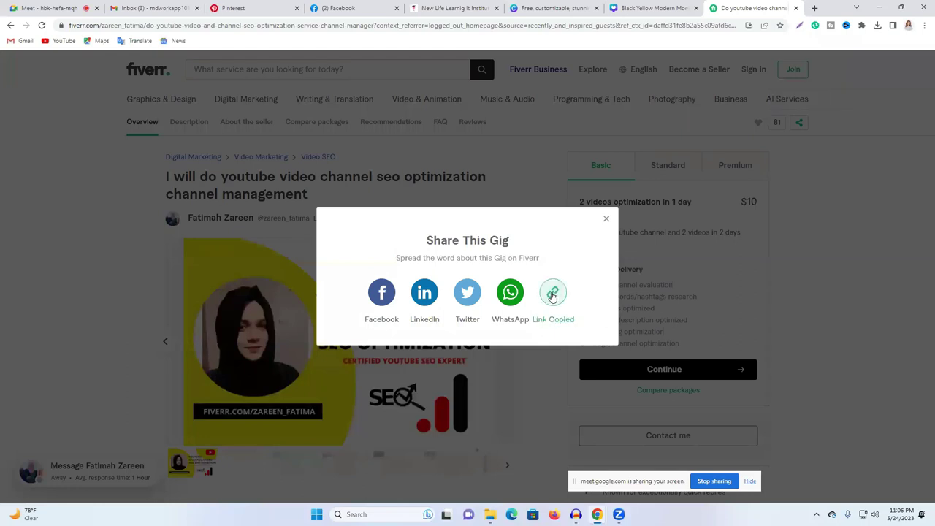
{"action": "left_click", "coordinate": [814, 8]}
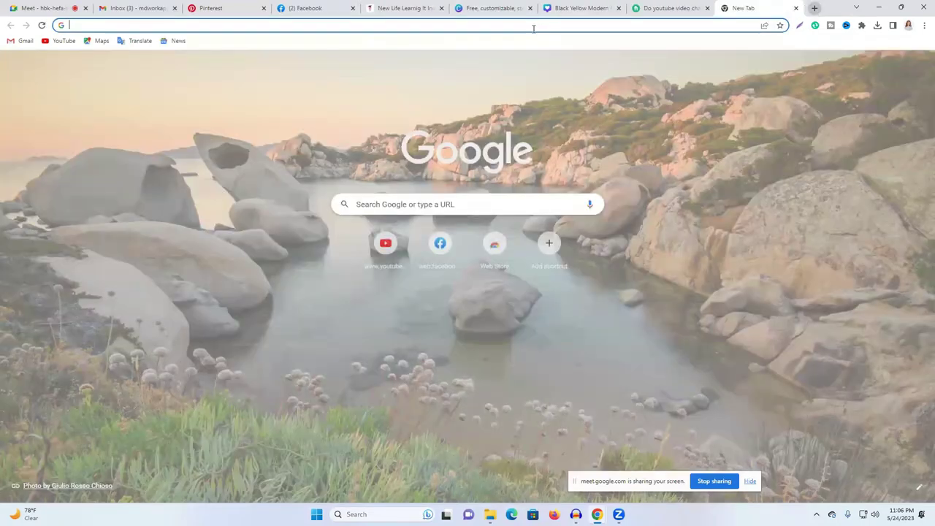
- Search Google for 'url shortener' and open the shorturl.at site
{"action": "left_click", "coordinate": [528, 26]}
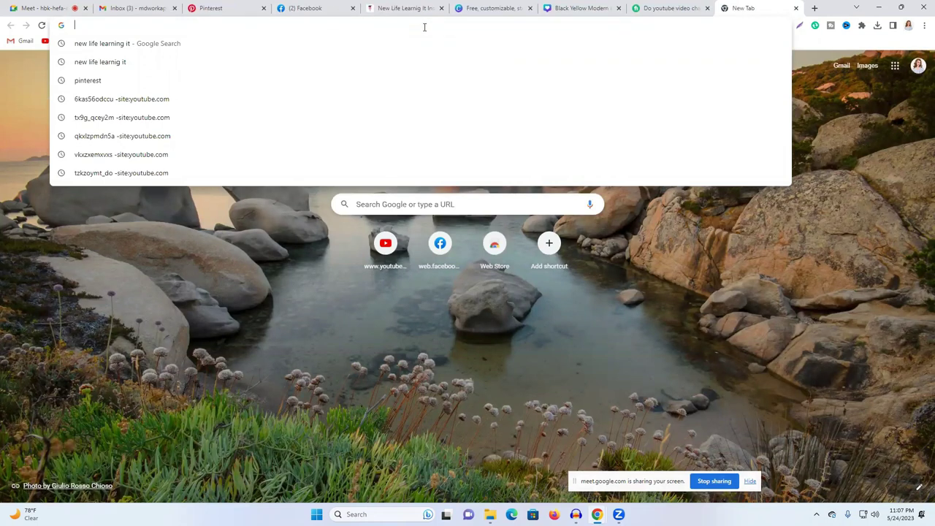
{"action": "type", "text": "url"}
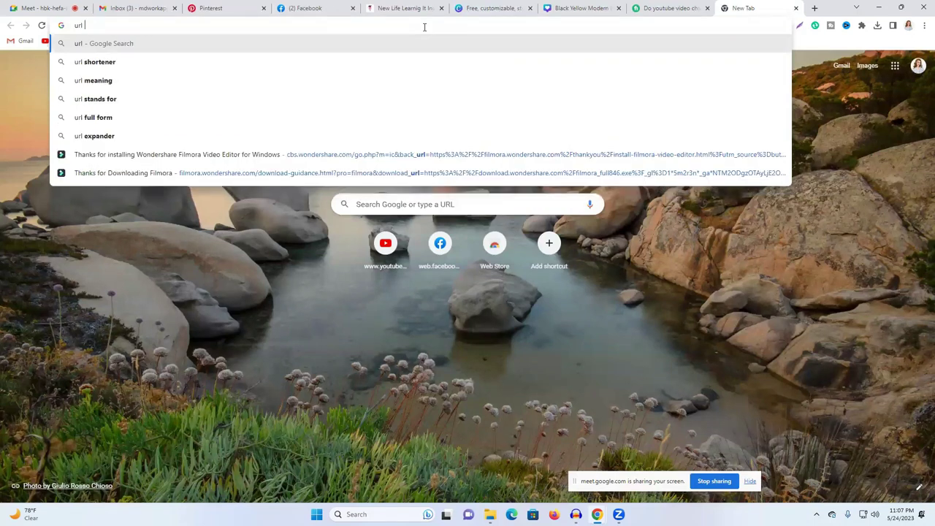
{"action": "left_click", "coordinate": [184, 63]}
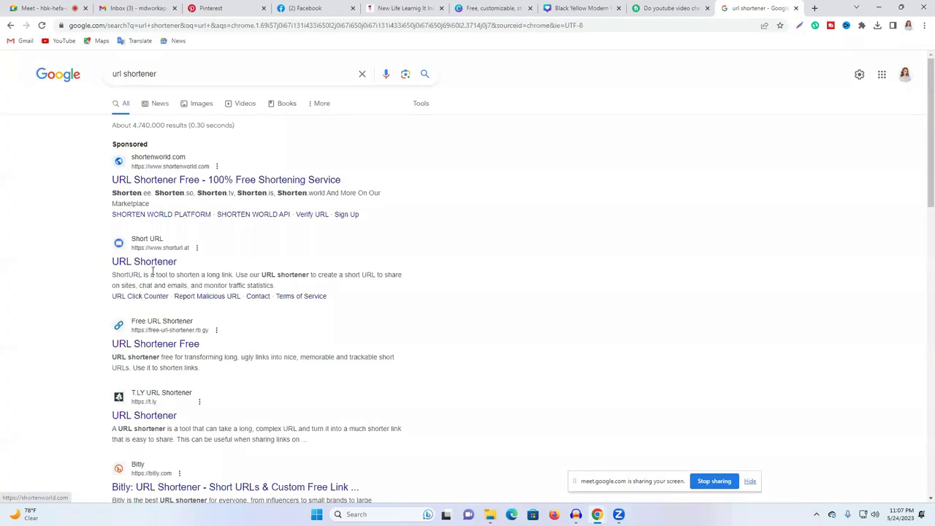
{"action": "scroll", "coordinate": [161, 267], "scroll_direction": "down", "scroll_amount": 2}
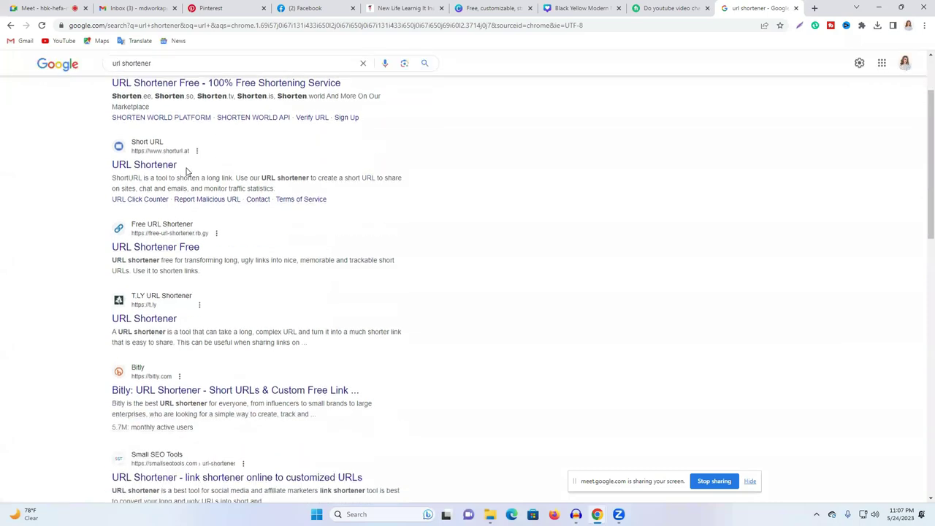
{"action": "scroll", "coordinate": [284, 240], "scroll_direction": "up", "scroll_amount": 2}
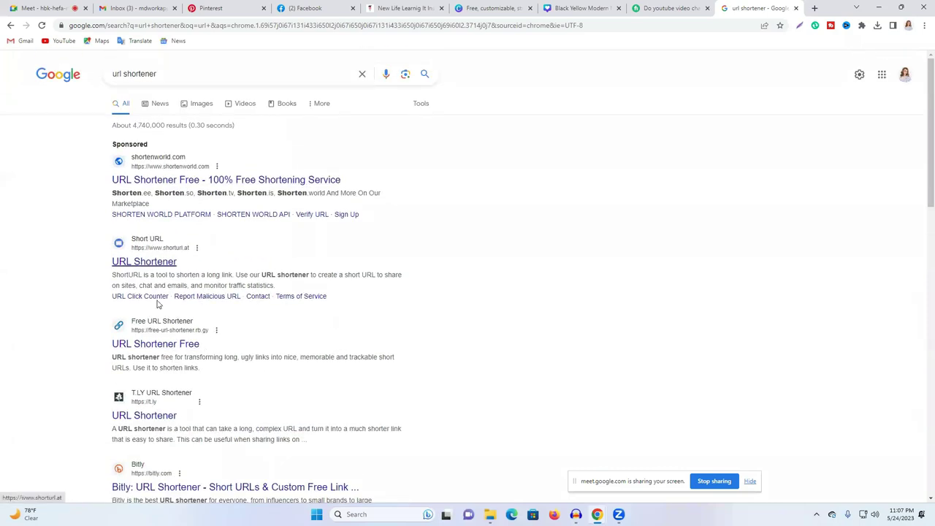
{"action": "left_click", "coordinate": [138, 263]}
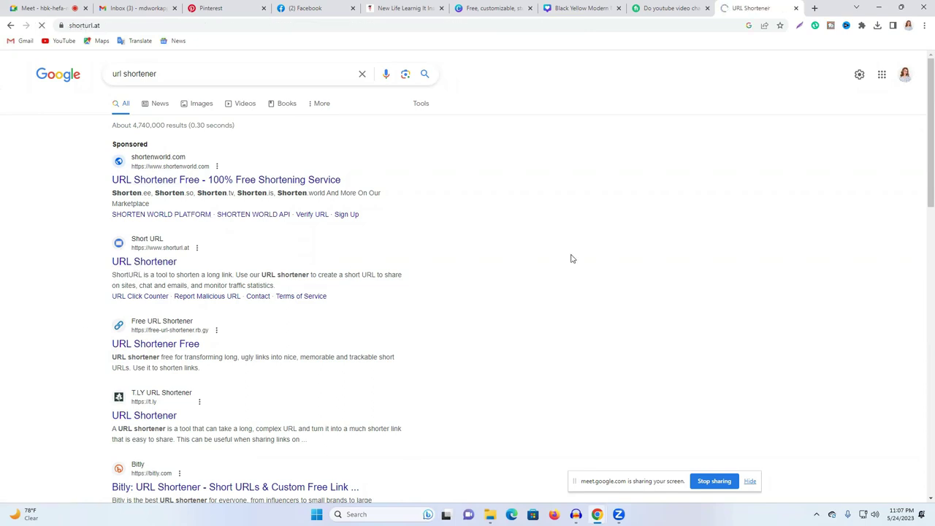
{"action": "left_click", "coordinate": [382, 169]}
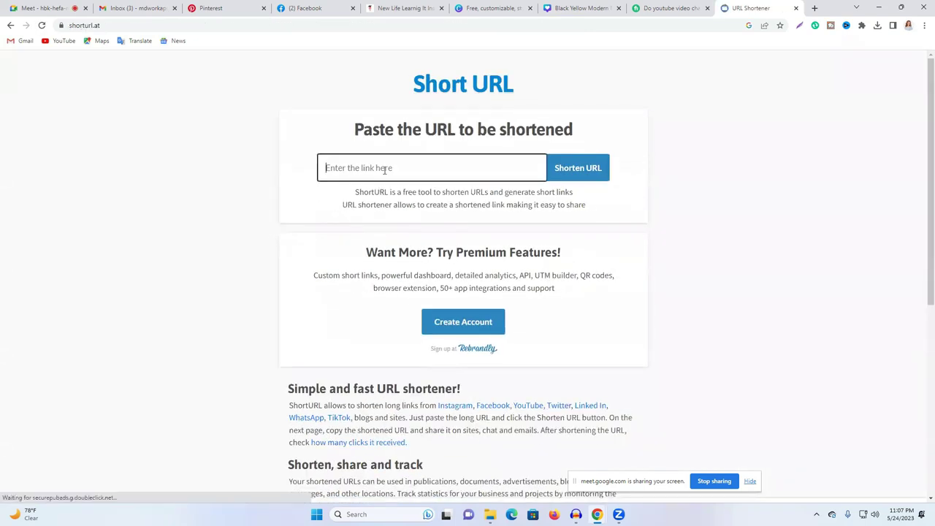
{"action": "key", "text": "ctrl+v"}
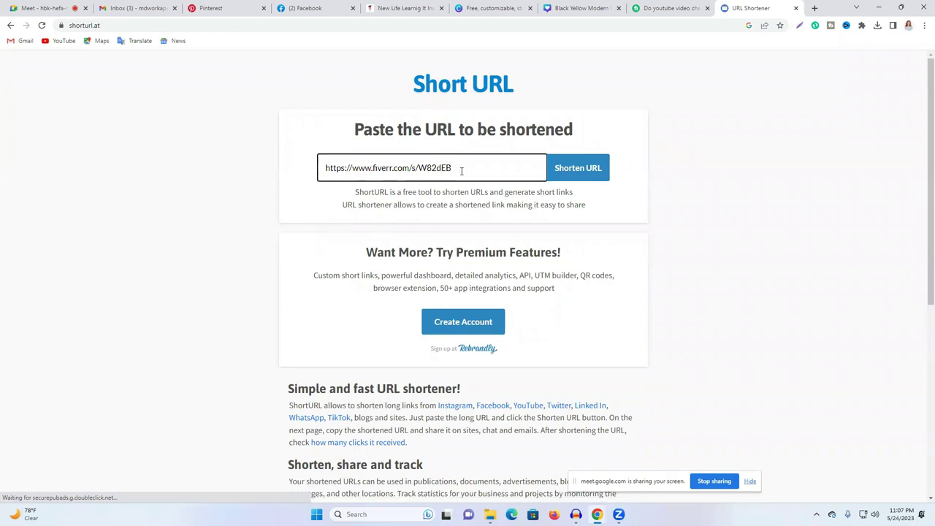
{"action": "left_click", "coordinate": [583, 176]}
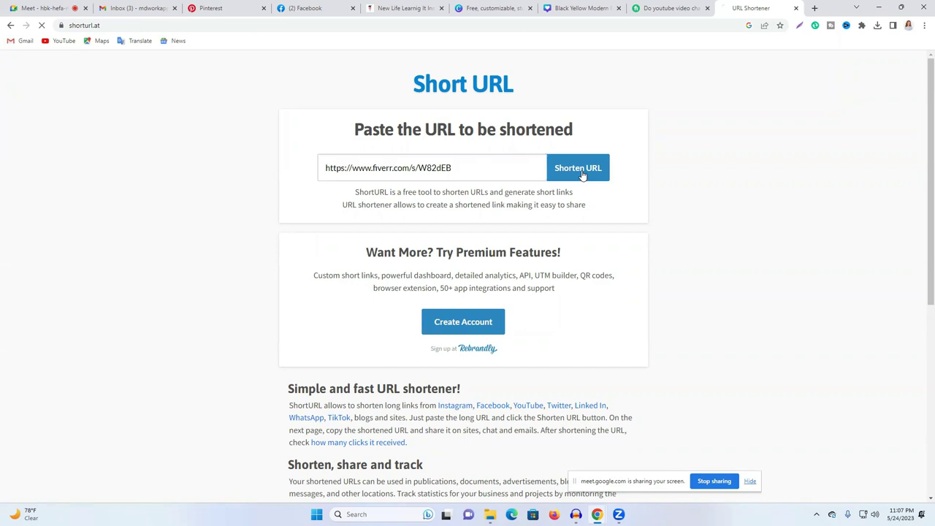
{"action": "left_click", "coordinate": [411, 221]}
{"action": "right_click", "coordinate": [411, 222]}
{"action": "left_click", "coordinate": [476, 259]}
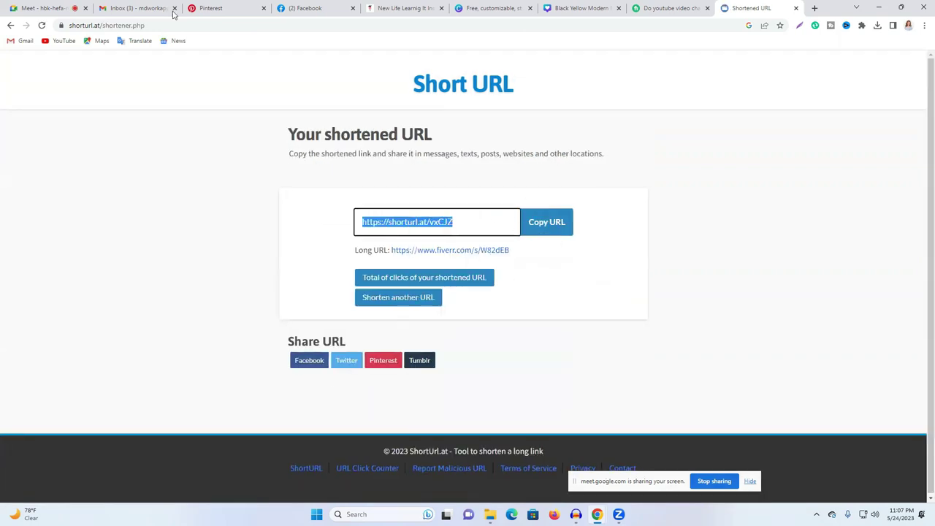
{"action": "left_click", "coordinate": [210, 7]}
{"action": "triple_click", "coordinate": [463, 399]}
{"action": "key", "text": "ctrl+v"}
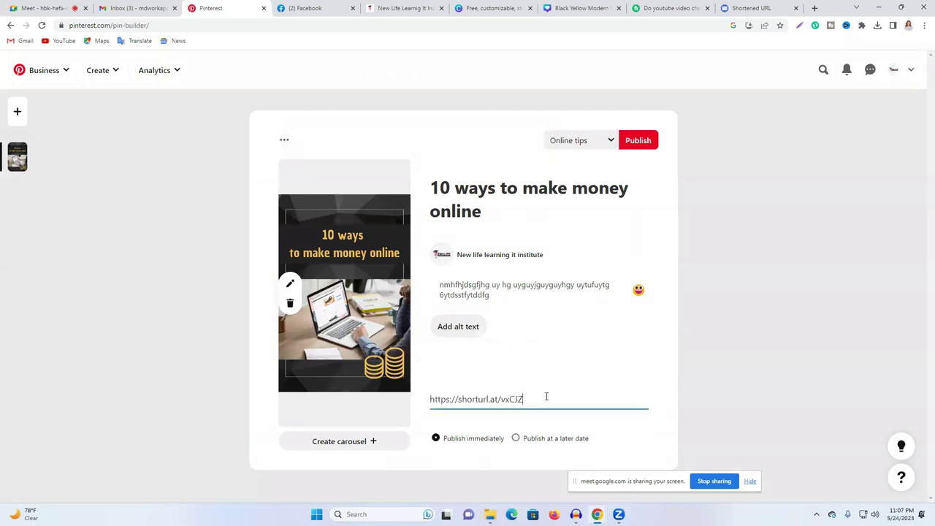
{"action": "left_click_drag", "start_coordinate": [520, 396], "coordinate": [431, 399]}
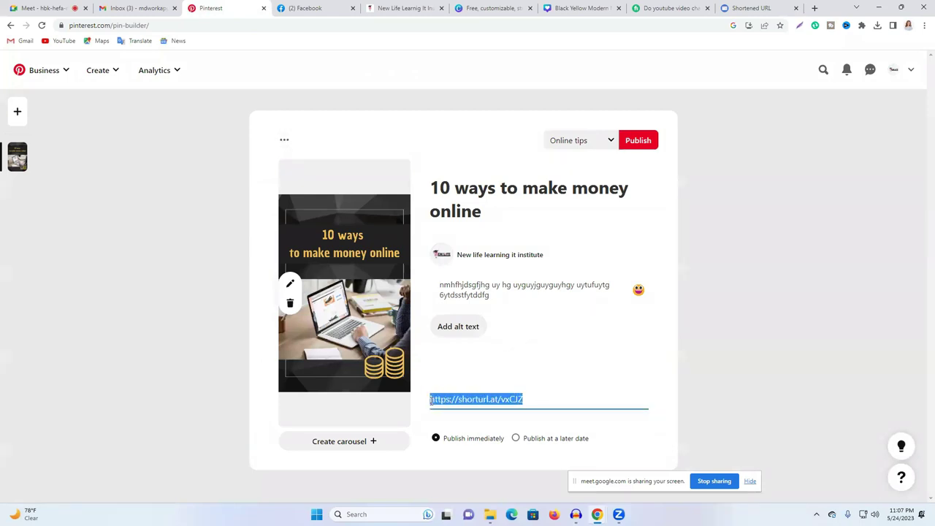
{"action": "left_click", "coordinate": [479, 399]}
- Undo back to the institute website link and publish the pin to Online tips
{"action": "double_click", "coordinate": [477, 398]}
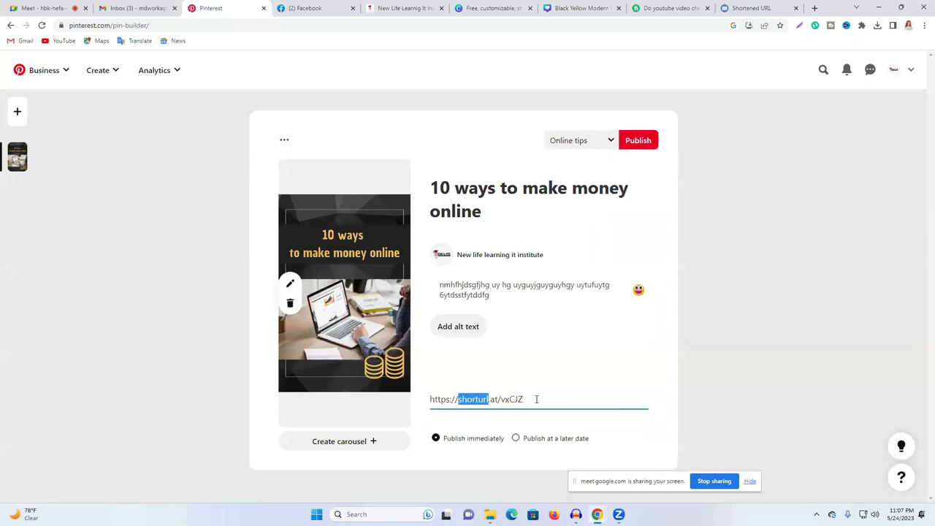
{"action": "double_click", "coordinate": [511, 399]}
{"action": "double_click", "coordinate": [494, 399]}
{"action": "triple_click", "coordinate": [495, 398]}
{"action": "left_click", "coordinate": [553, 395]}
{"action": "key", "text": "ctrl+z"}
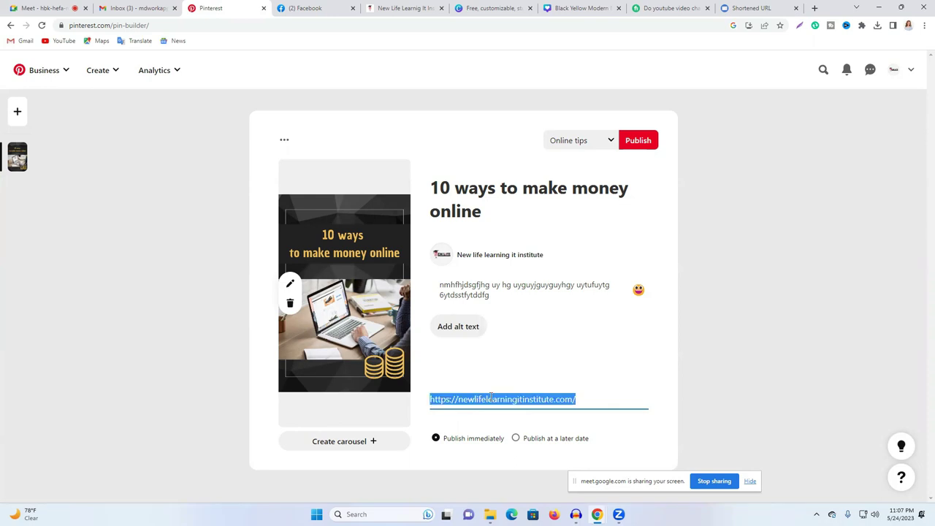
{"action": "left_click", "coordinate": [637, 143]}
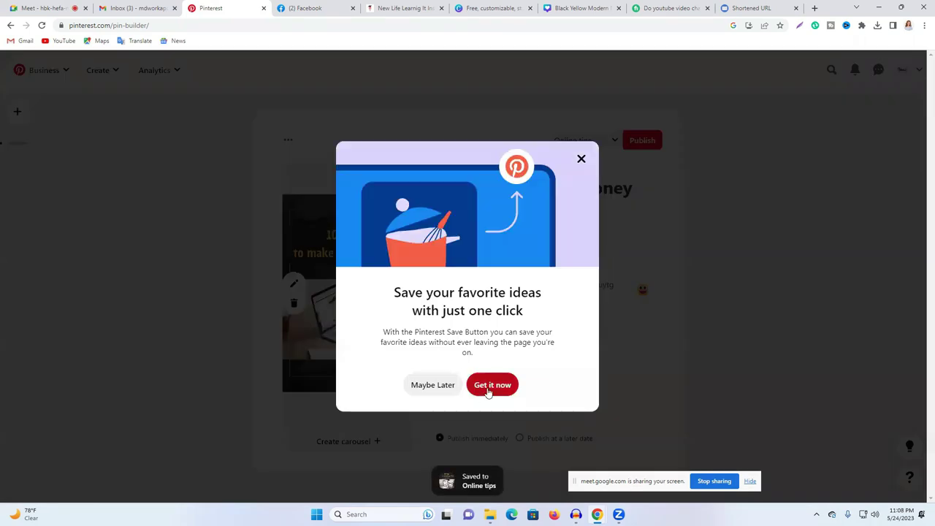
- Close the blank tab and reload the Pinterest business profile page
{"action": "left_click", "coordinate": [488, 387]}
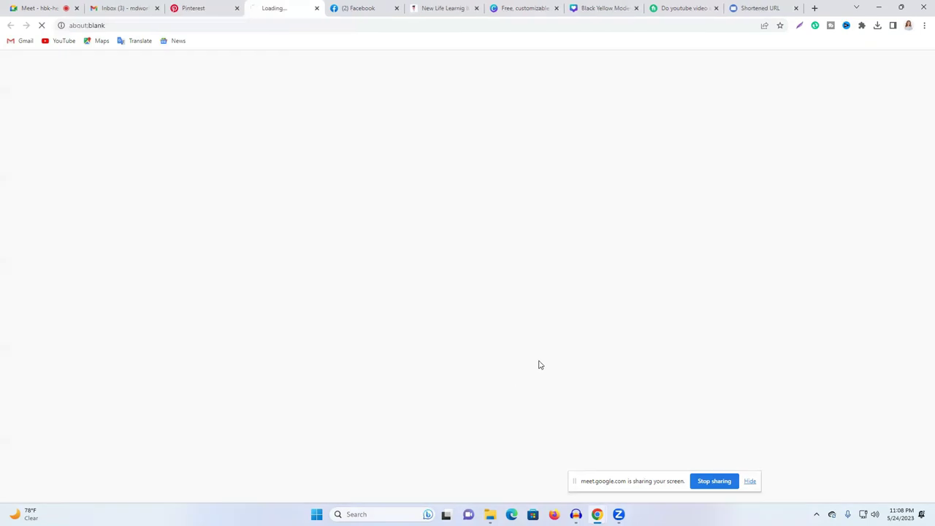
{"action": "left_click", "coordinate": [315, 8]}
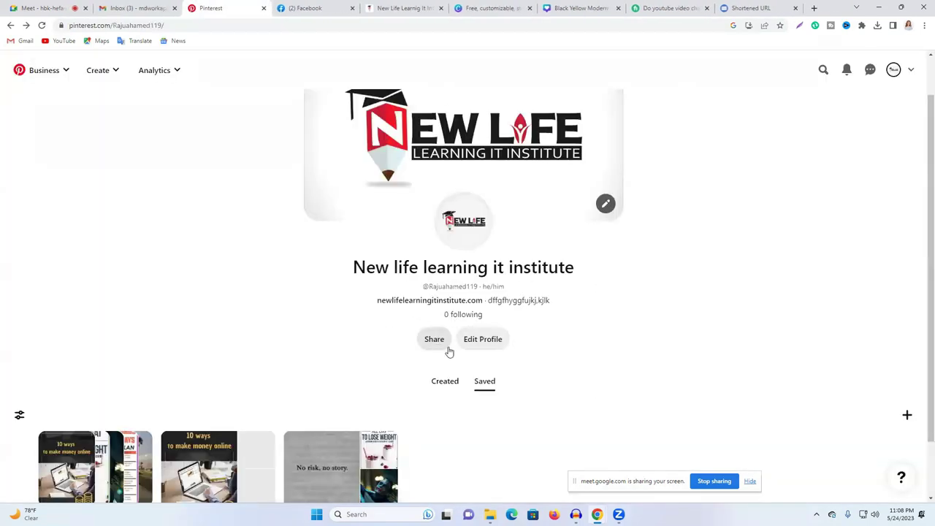
{"action": "scroll", "coordinate": [165, 313], "scroll_direction": "down", "scroll_amount": 1}
{"action": "right_click", "coordinate": [151, 240]}
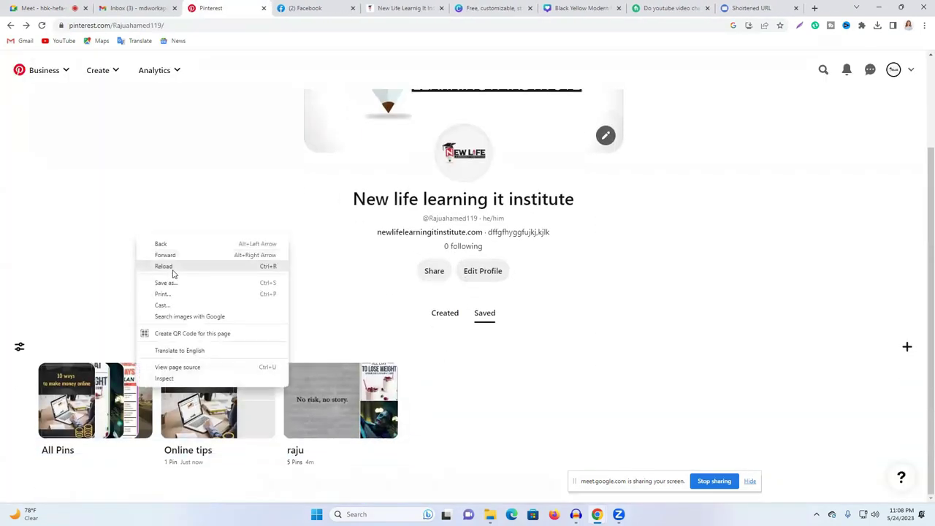
{"action": "left_click", "coordinate": [173, 267]}
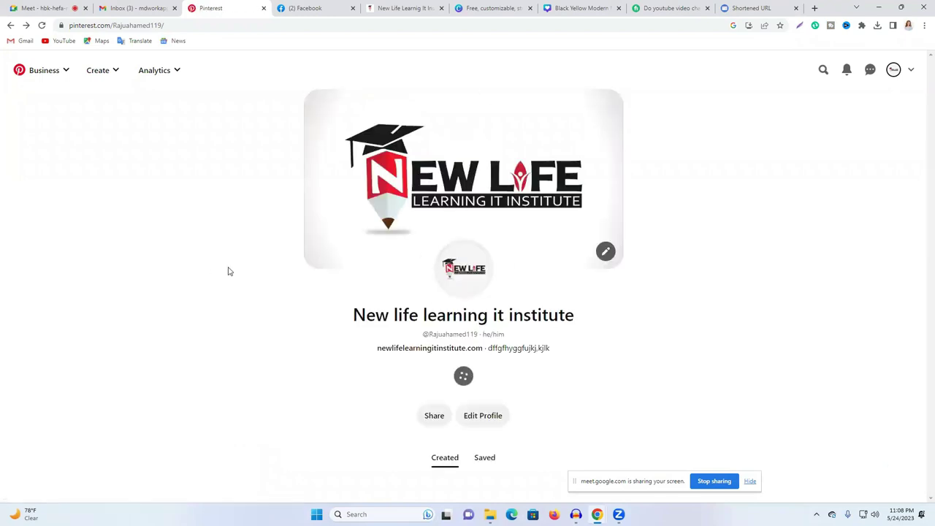
- Review the profile's saved boards and its created pins
{"action": "mouse_move", "coordinate": [76, 424]}
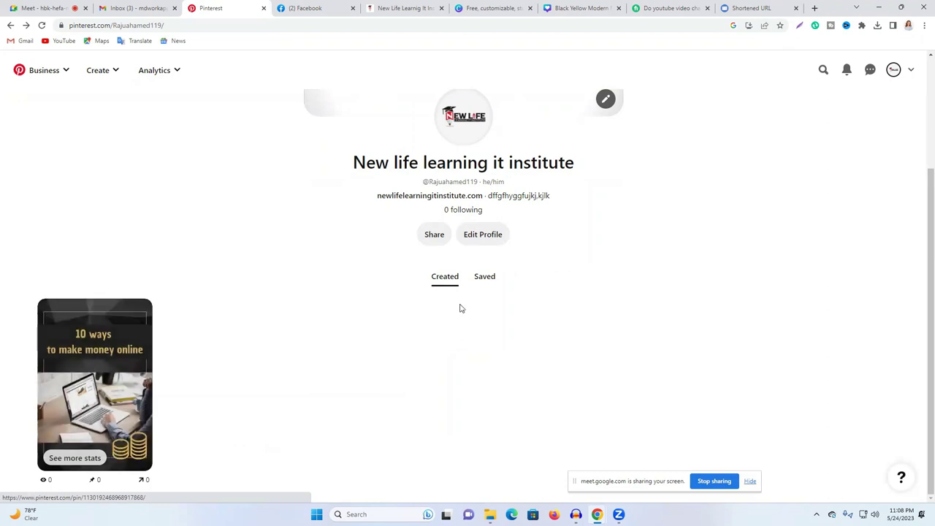
{"action": "left_click", "coordinate": [477, 277]}
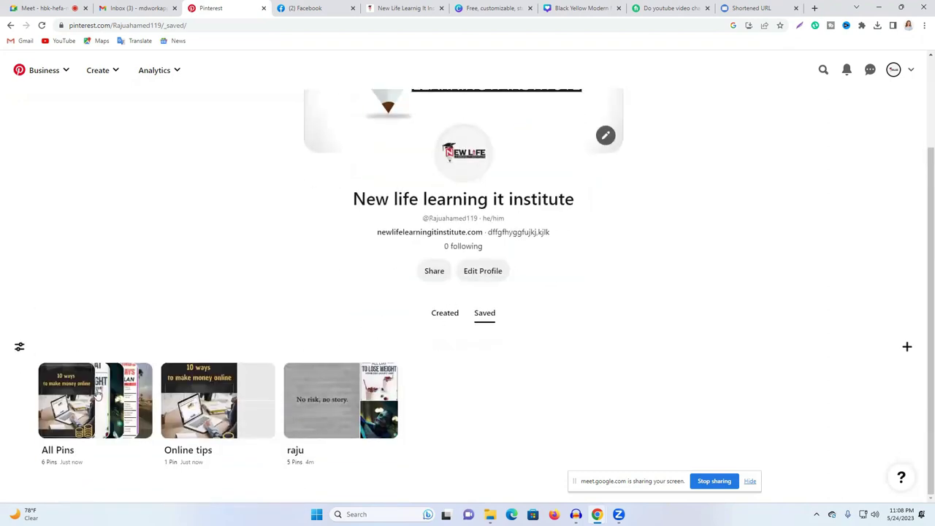
{"action": "left_click", "coordinate": [445, 312]}
{"action": "scroll", "coordinate": [207, 365], "scroll_direction": "down", "scroll_amount": 2}
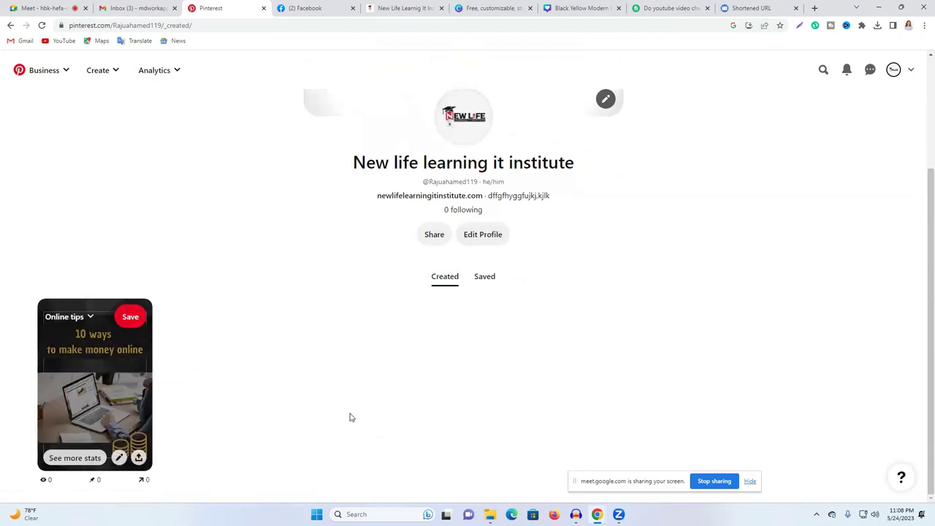
{"action": "mouse_move", "coordinate": [93, 339]}
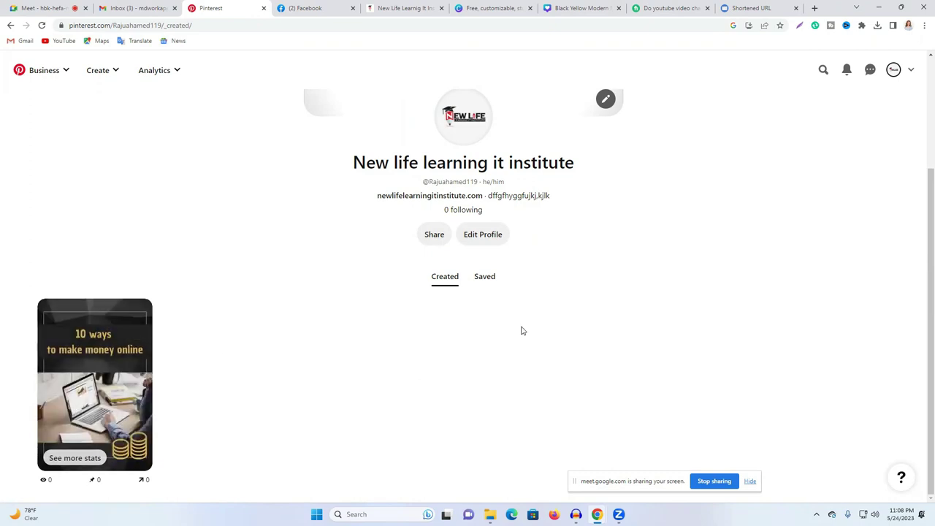
{"action": "scroll", "coordinate": [523, 330], "scroll_direction": "up", "scroll_amount": 1}
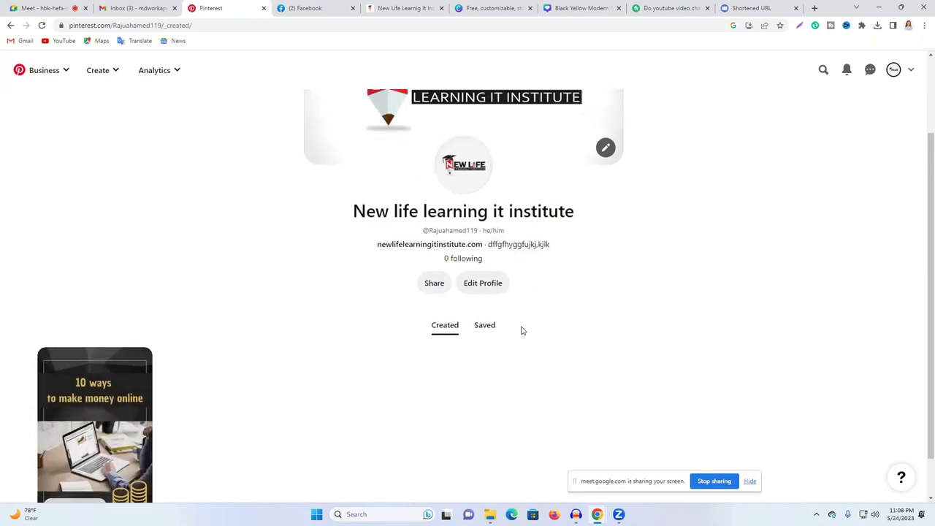
{"action": "mouse_move", "coordinate": [78, 398]}
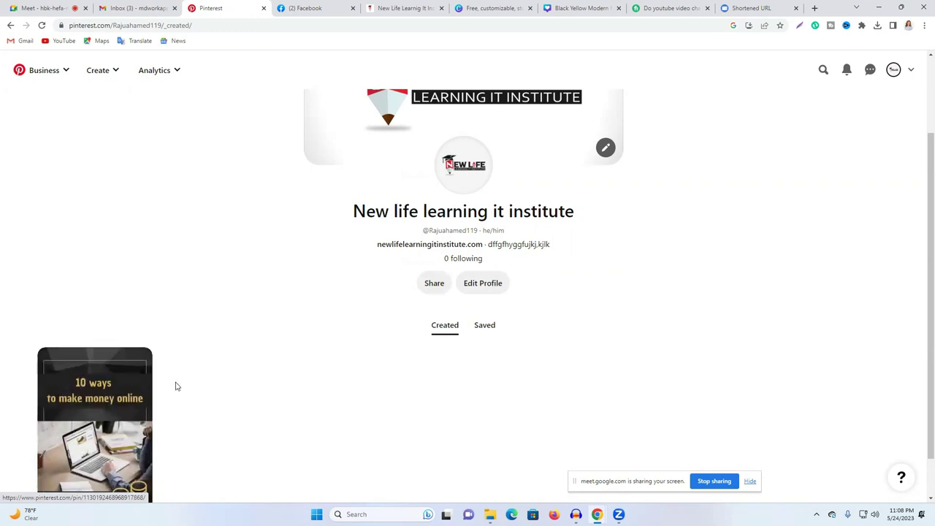
{"action": "scroll", "coordinate": [244, 361], "scroll_direction": "up", "scroll_amount": 1}
{"action": "scroll", "coordinate": [259, 357], "scroll_direction": "down", "scroll_amount": 2}
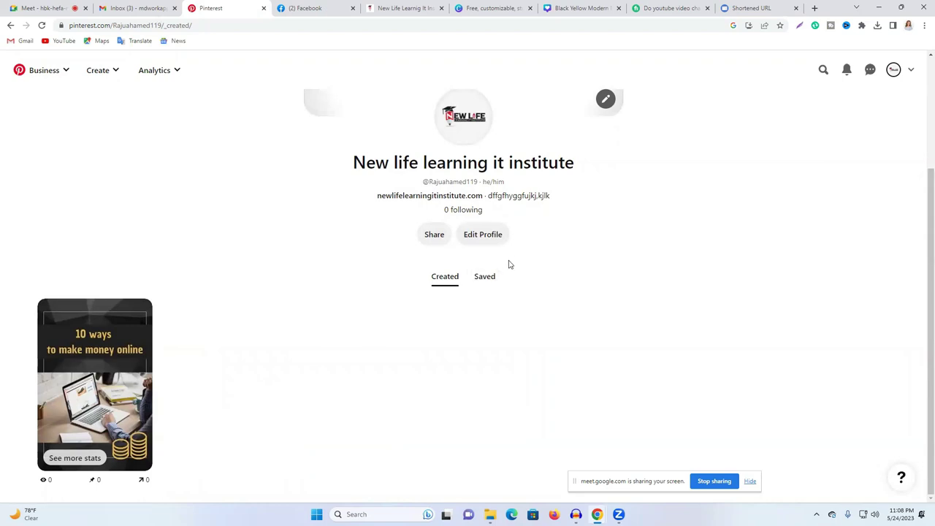
- Close the leftover YouTube and URL shortener tabs
{"action": "left_click", "coordinate": [707, 8]}
{"action": "left_click", "coordinate": [707, 8]}
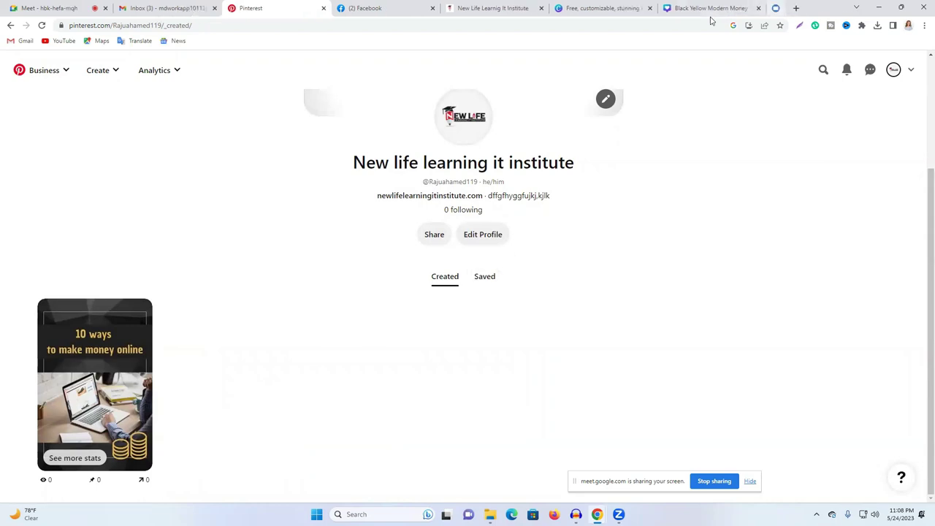
{"action": "scroll", "coordinate": [382, 328], "scroll_direction": "up", "scroll_amount": 2}
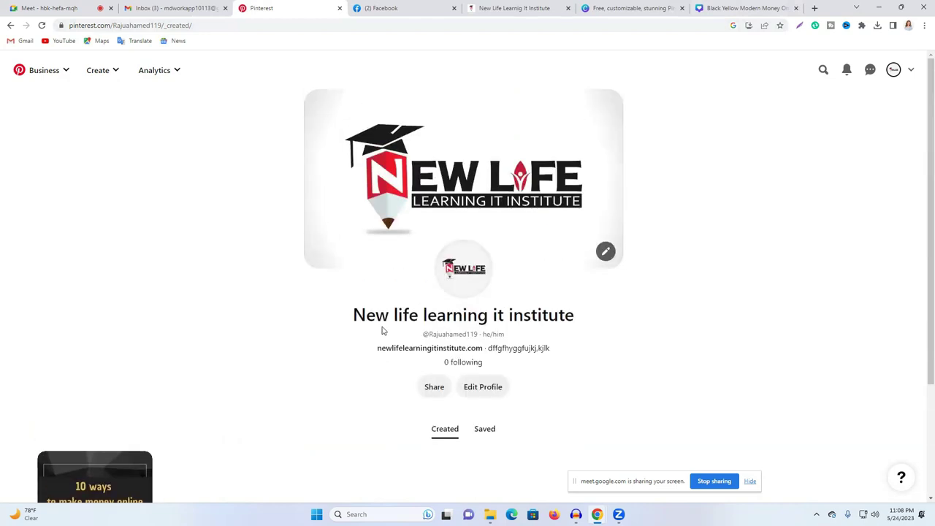
{"action": "scroll", "coordinate": [449, 273], "scroll_direction": "down", "scroll_amount": 2}
{"action": "scroll", "coordinate": [505, 268], "scroll_direction": "up", "scroll_amount": 2}
- Search Pinterest for #youtuber and browse the resulting pins
{"action": "left_click", "coordinate": [823, 70]}
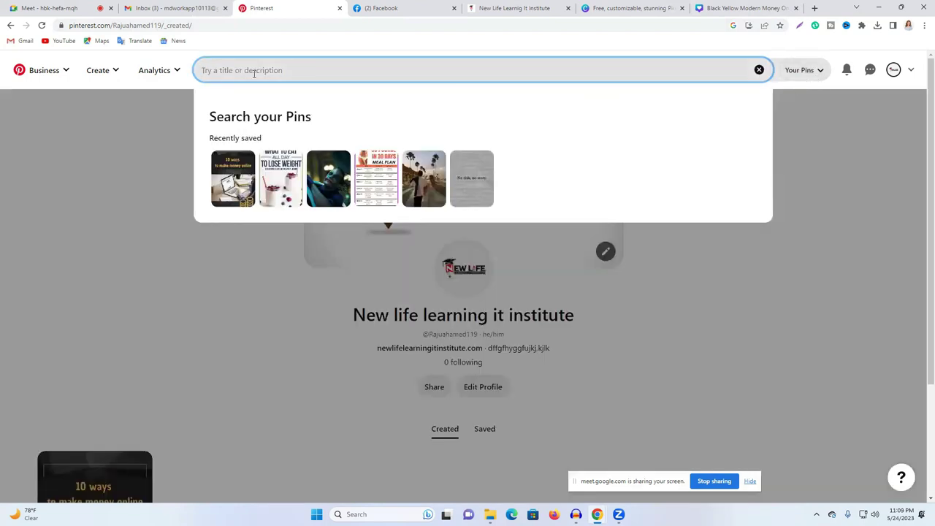
{"action": "type", "text": "3"}
{"action": "key", "text": "BackSpace"}
{"action": "type", "text": "#youtuber"}
{"action": "key", "text": "Return"}
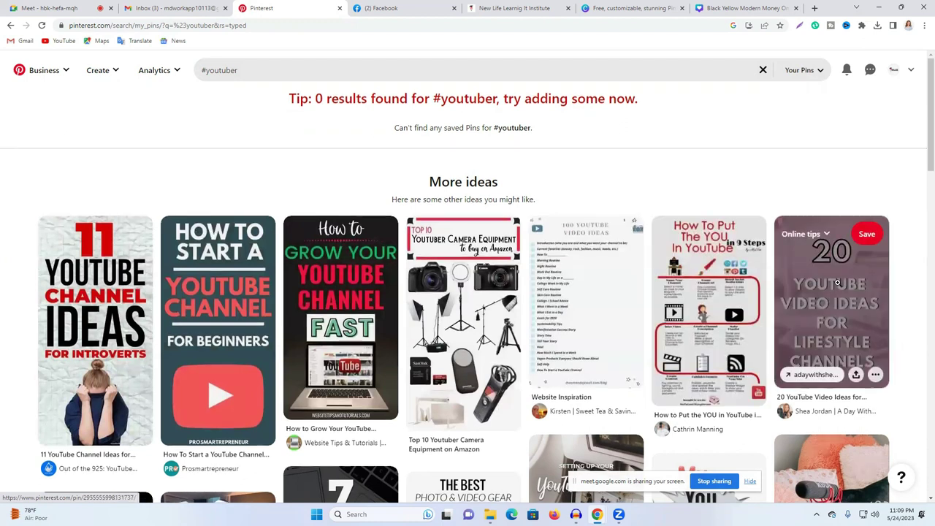
{"action": "scroll", "coordinate": [840, 270], "scroll_direction": "down", "scroll_amount": 1}
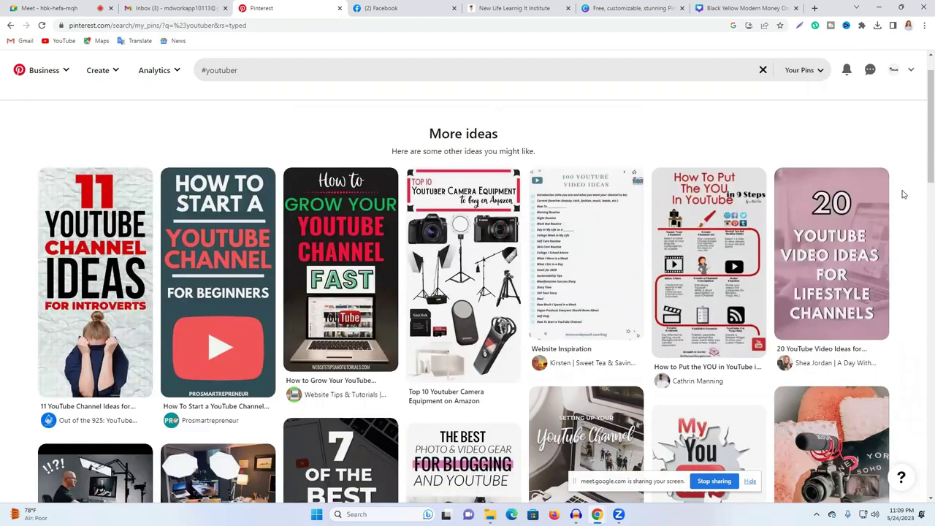
{"action": "scroll", "coordinate": [830, 249], "scroll_direction": "down", "scroll_amount": 3}
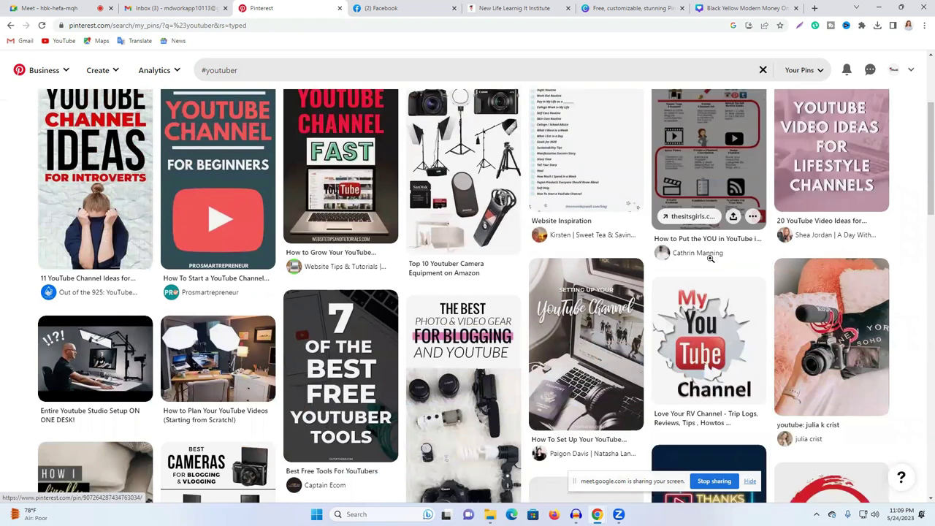
{"action": "scroll", "coordinate": [495, 261], "scroll_direction": "down", "scroll_amount": 2}
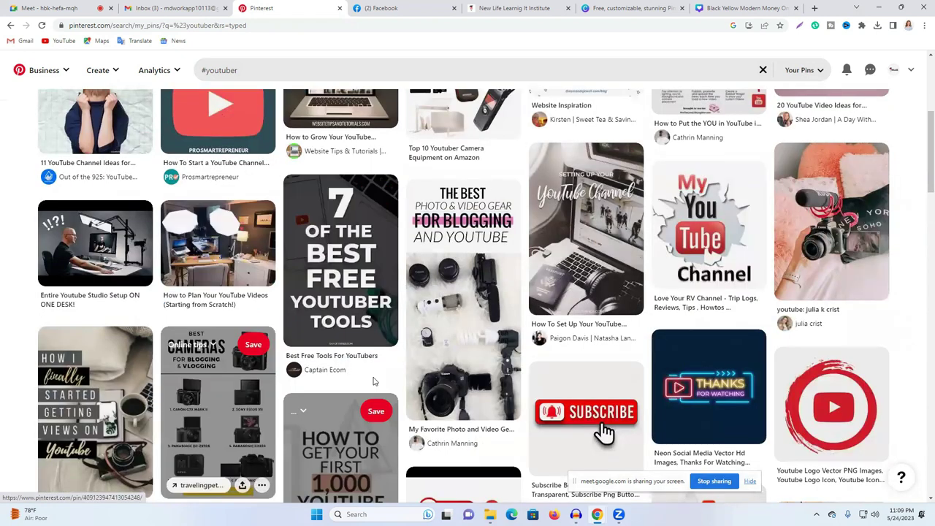
{"action": "scroll", "coordinate": [373, 381], "scroll_direction": "down", "scroll_amount": 3}
{"action": "scroll", "coordinate": [329, 282], "scroll_direction": "up", "scroll_amount": 5}
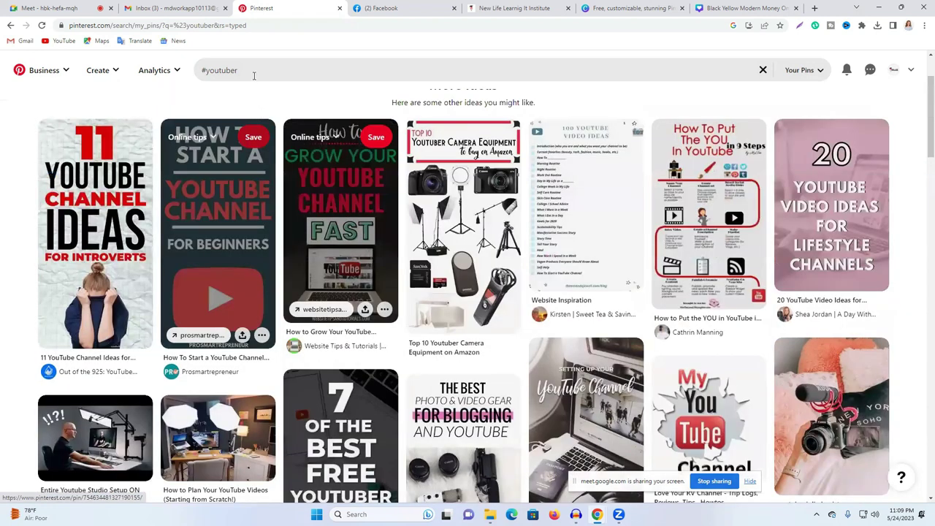
- Change the search to #youtubeseo and open the Best YouTube Video SEO pin
{"action": "left_click", "coordinate": [255, 71]}
{"action": "mouse_move", "coordinate": [238, 70]}
{"action": "left_mouse_down"}
{"action": "mouse_move", "coordinate": [202, 71]}
{"action": "mouse_move", "coordinate": [235, 73]}
{"action": "left_mouse_up"}
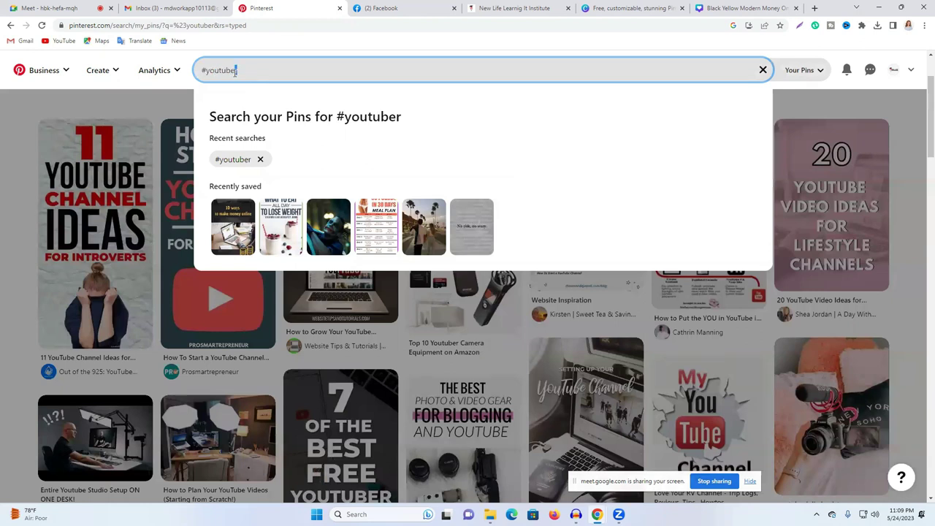
{"action": "type", "text": "seo"}
{"action": "key", "text": "Return"}
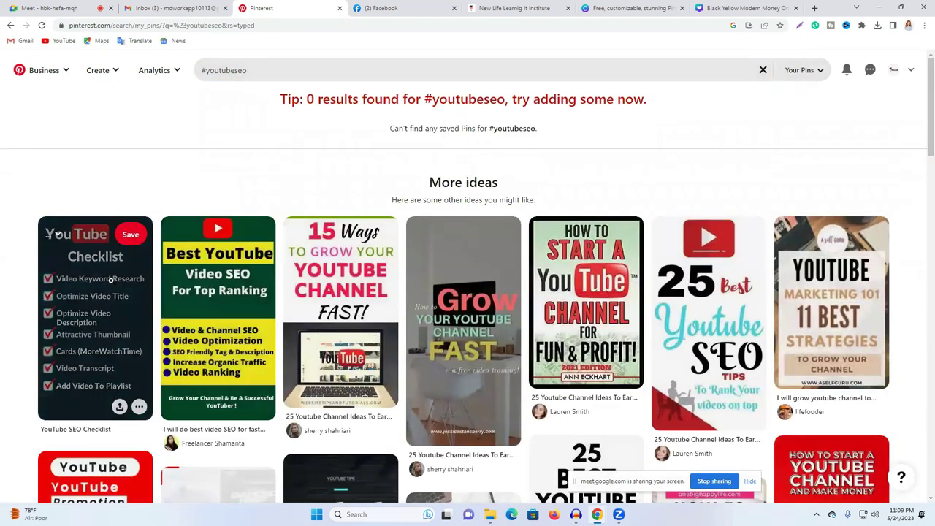
{"action": "left_click", "coordinate": [239, 324]}
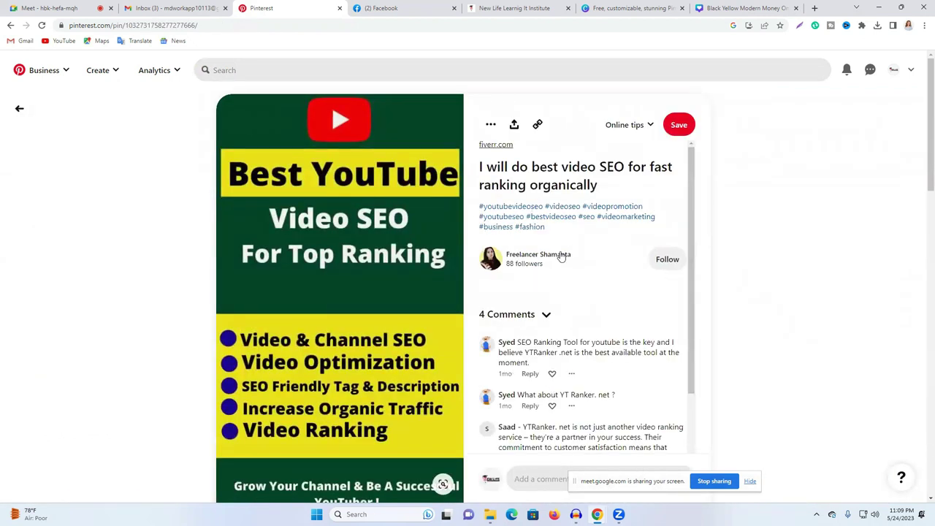
- Collapse the pin's 4 comments, then view its linked $10 Basic Video SEO Fiverr gig and close it
{"action": "left_click", "coordinate": [548, 315]}
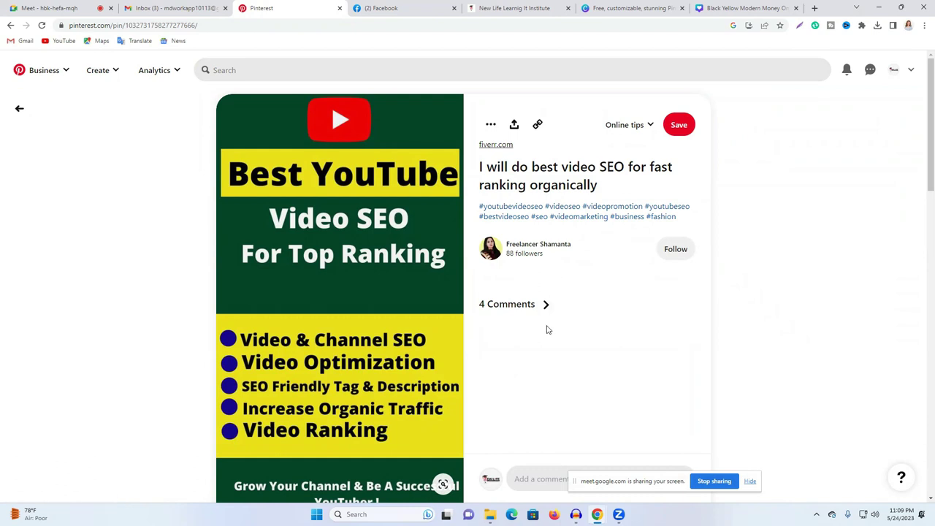
{"action": "scroll", "coordinate": [390, 286], "scroll_direction": "down", "scroll_amount": 1}
{"action": "scroll", "coordinate": [595, 253], "scroll_direction": "up", "scroll_amount": 1}
{"action": "scroll", "coordinate": [448, 295], "scroll_direction": "down", "scroll_amount": 3}
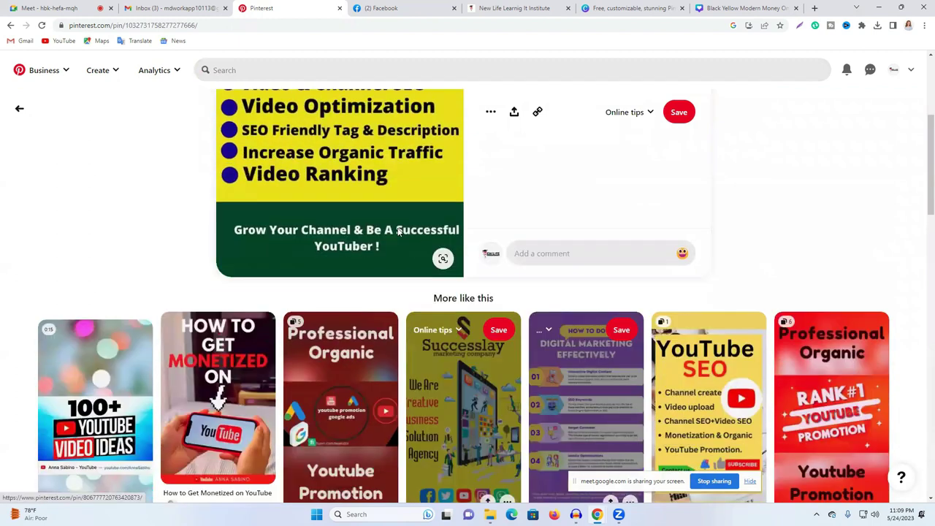
{"action": "scroll", "coordinate": [636, 296], "scroll_direction": "up", "scroll_amount": 3}
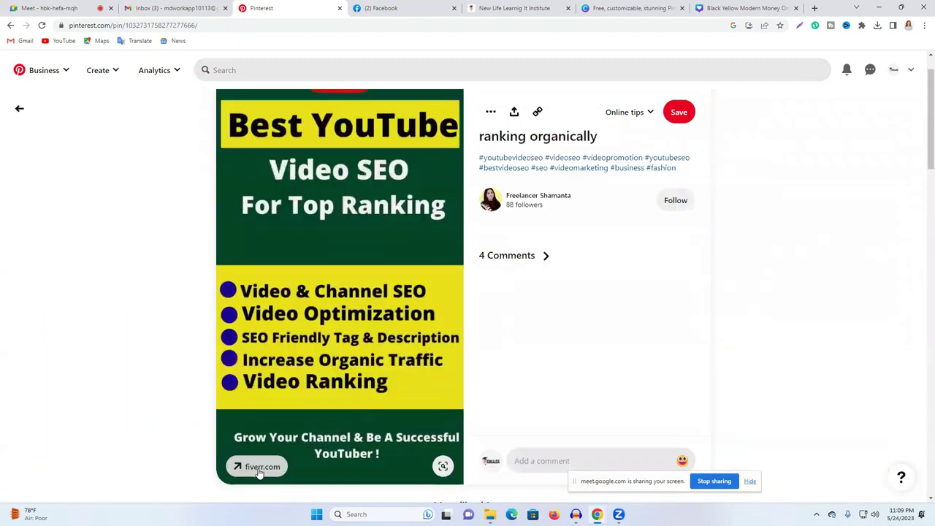
{"action": "left_click", "coordinate": [260, 471]}
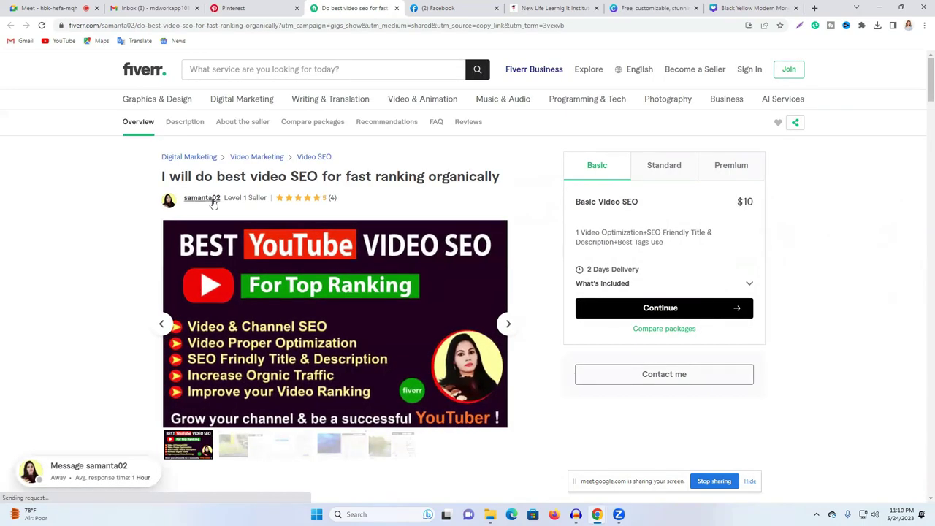
{"action": "left_click", "coordinate": [395, 9]}
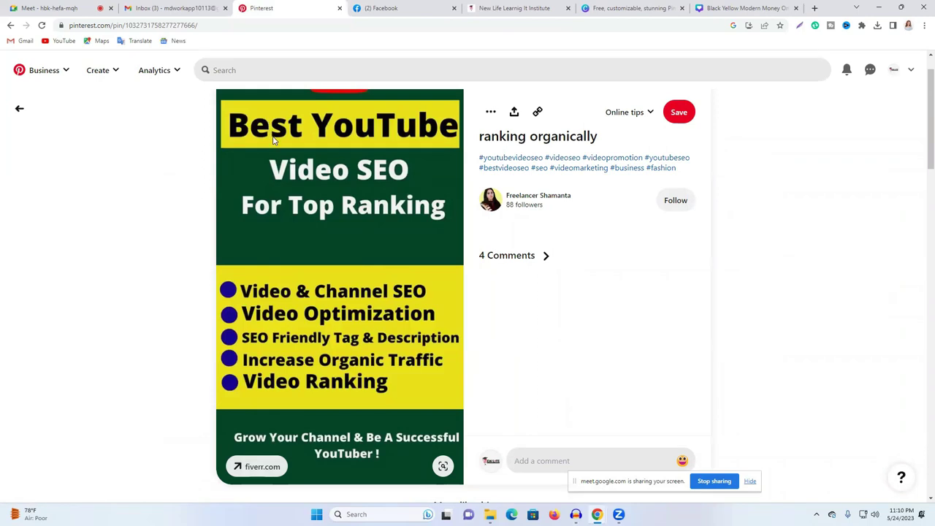
{"action": "scroll", "coordinate": [393, 176], "scroll_direction": "up", "scroll_amount": 1}
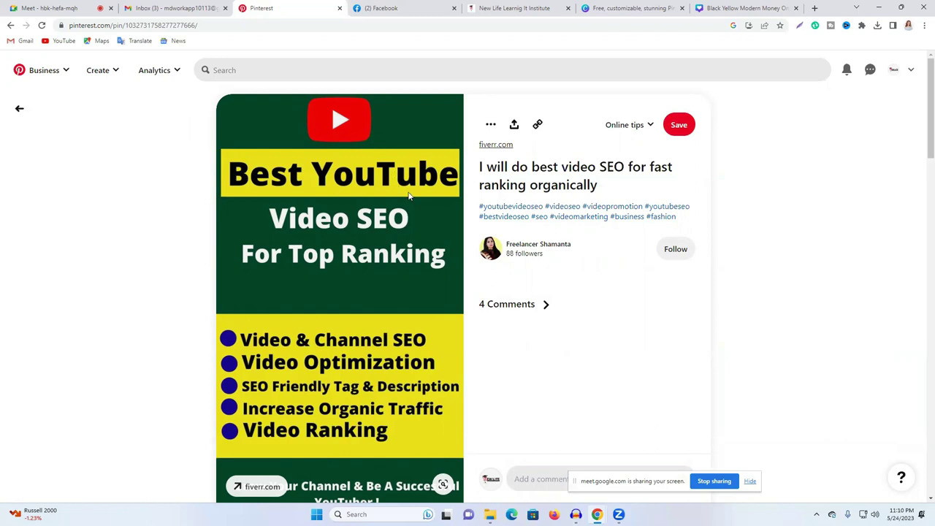
{"action": "scroll", "coordinate": [522, 158], "scroll_direction": "down", "scroll_amount": 2}
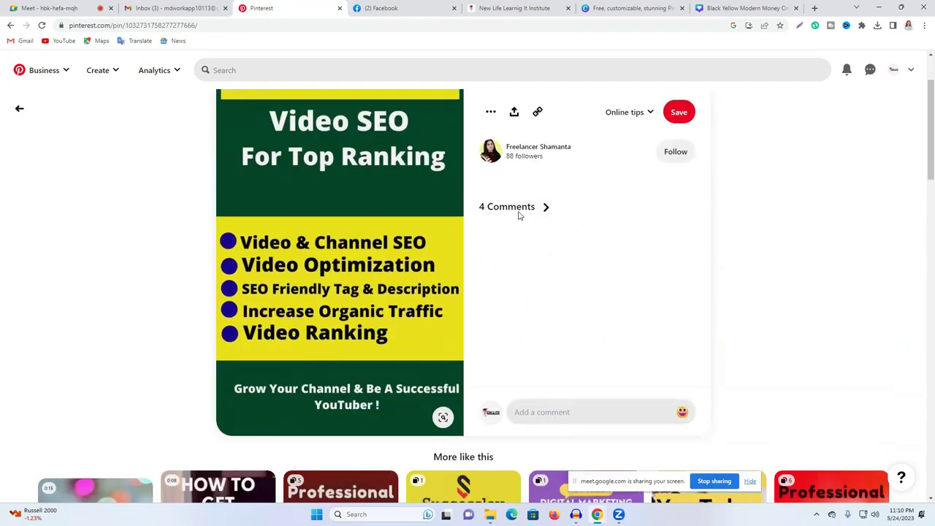
{"action": "scroll", "coordinate": [367, 223], "scroll_direction": "up", "scroll_amount": 1}
{"action": "scroll", "coordinate": [365, 292], "scroll_direction": "down", "scroll_amount": 1}
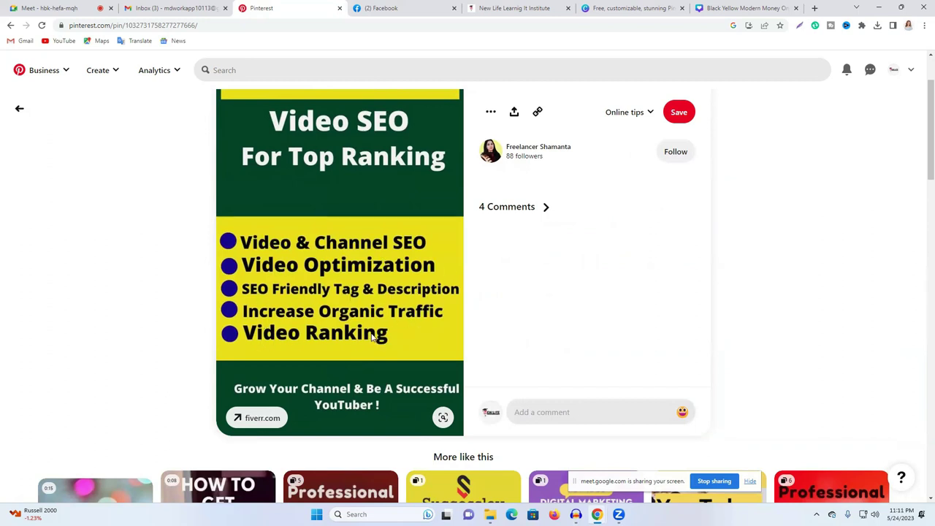
{"action": "scroll", "coordinate": [407, 260], "scroll_direction": "up", "scroll_amount": 2}
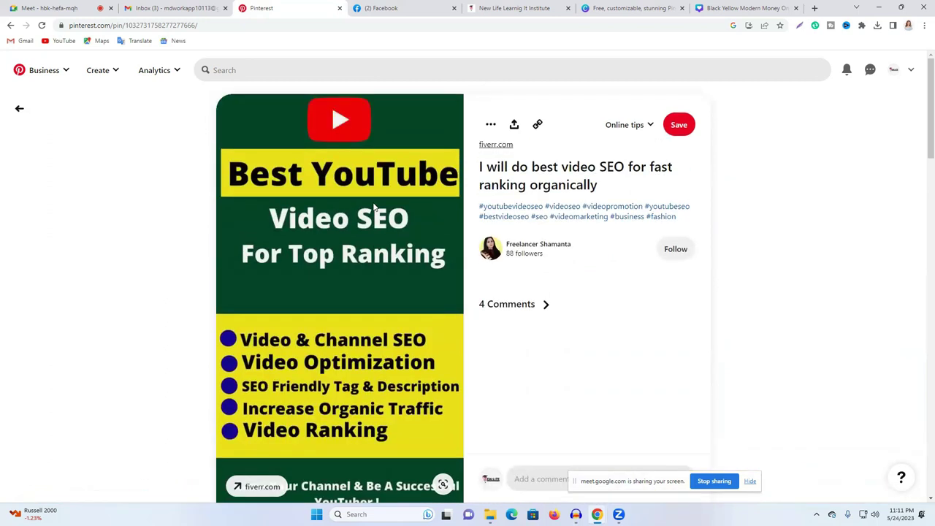